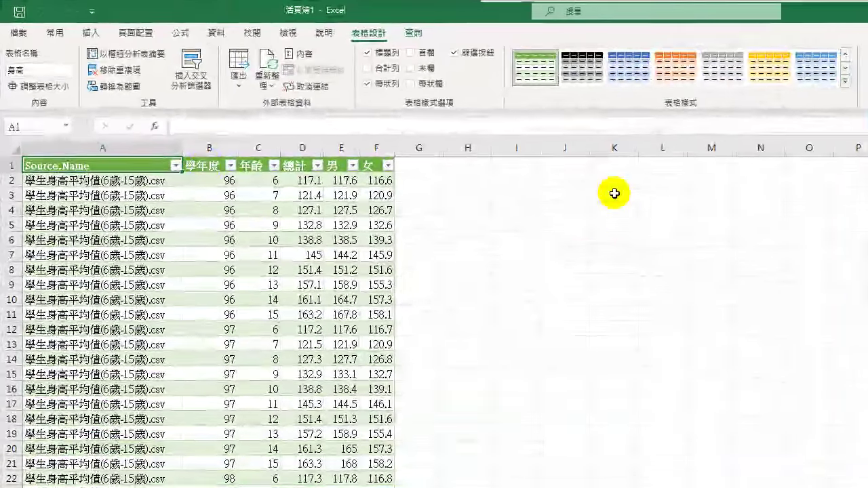
left_click(565, 166)
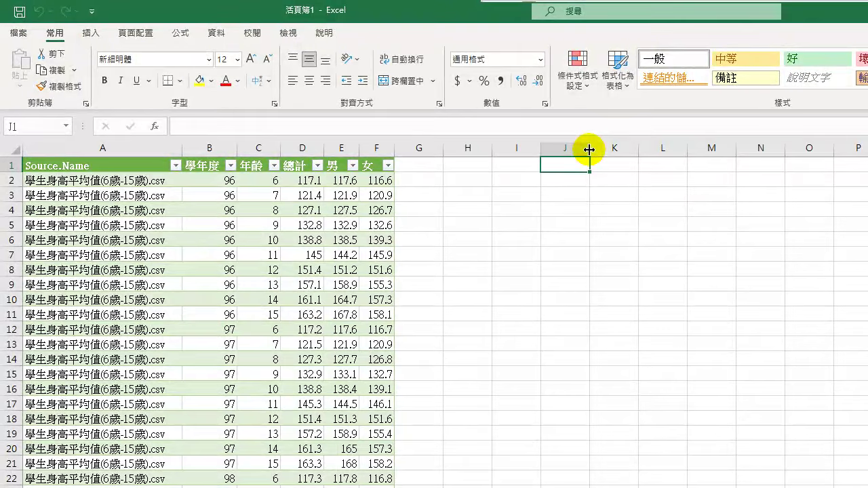
type("a")
key("Return")
Enter the column headings 日期 in cell J1 and 主標 in cell K1.
left_click(561, 163)
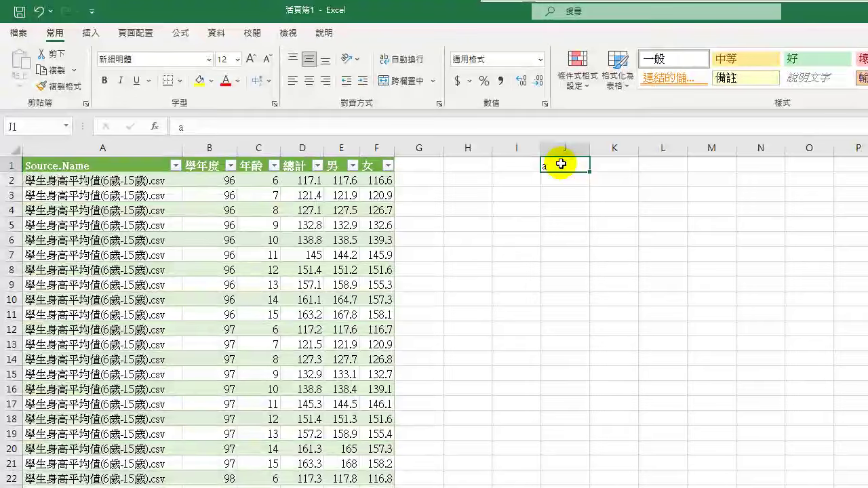
type("a")
key("space")
type("tcb")
key("space")
key("Return")
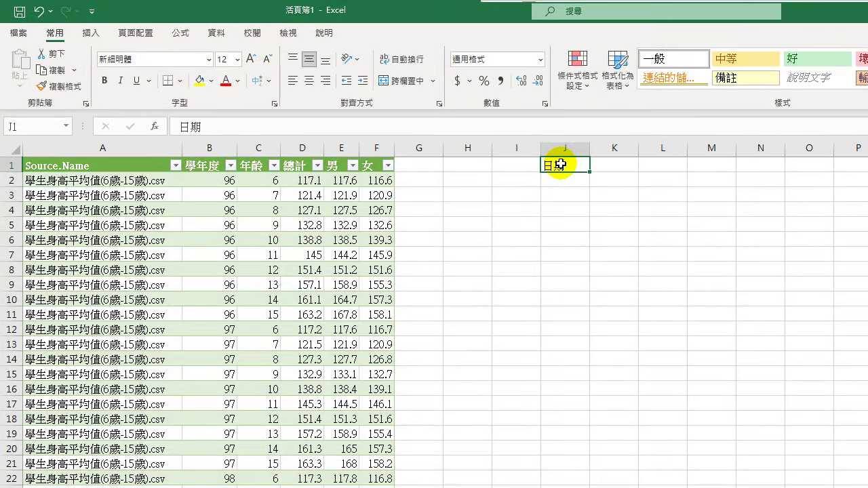
key("Tab")
type("yg")
key("space")
type("dmwf")
key("space")
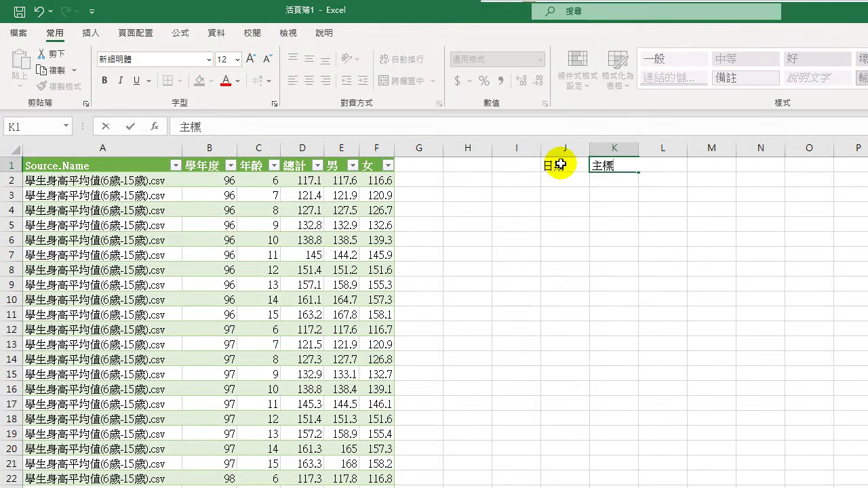
key("Return")
key("Tab")
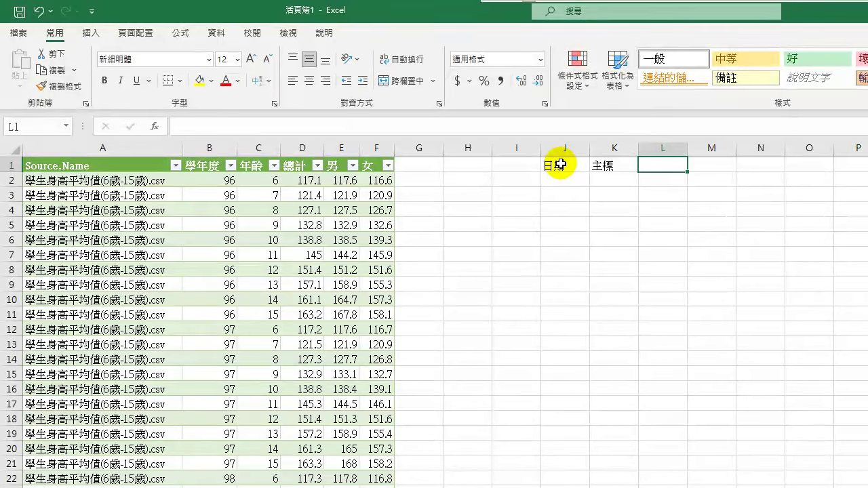
Enter the column headings 次標 in cell L1 and 值 in cell M1.
type("imno")
key("space")
type("dmwf")
key("space")
key("Tab")
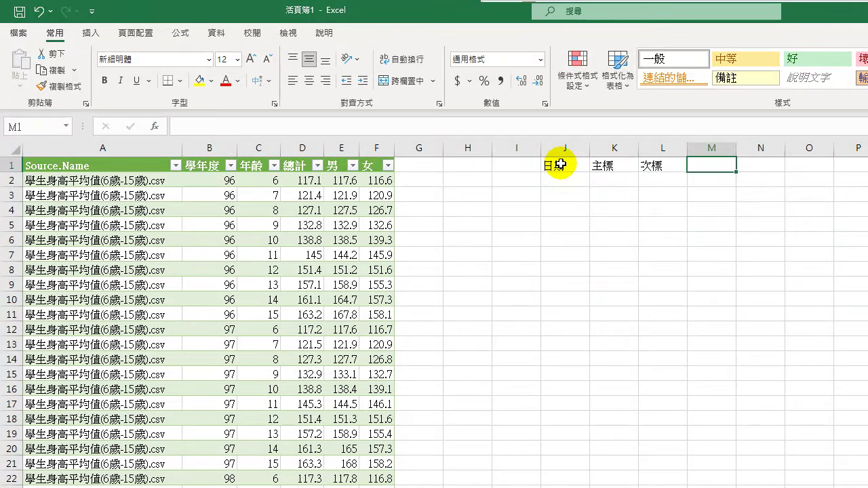
type("ojbm")
key("space")
key("Return")
key("Return")
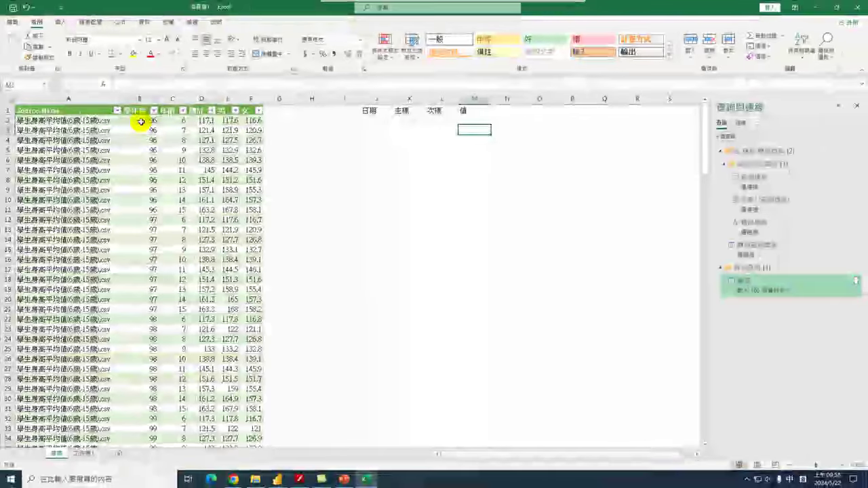
Enter the date 2007/12/31 in cell J2 under the 日期 heading.
left_click(212, 183)
left_click(378, 121)
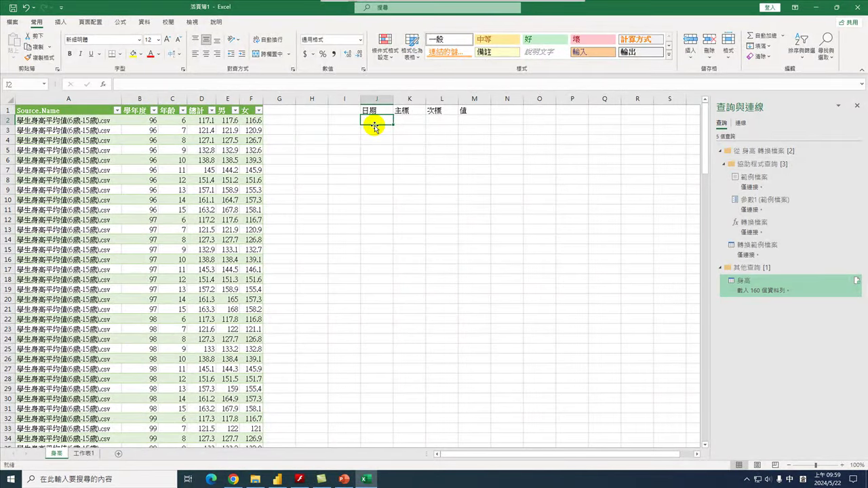
type("2007")
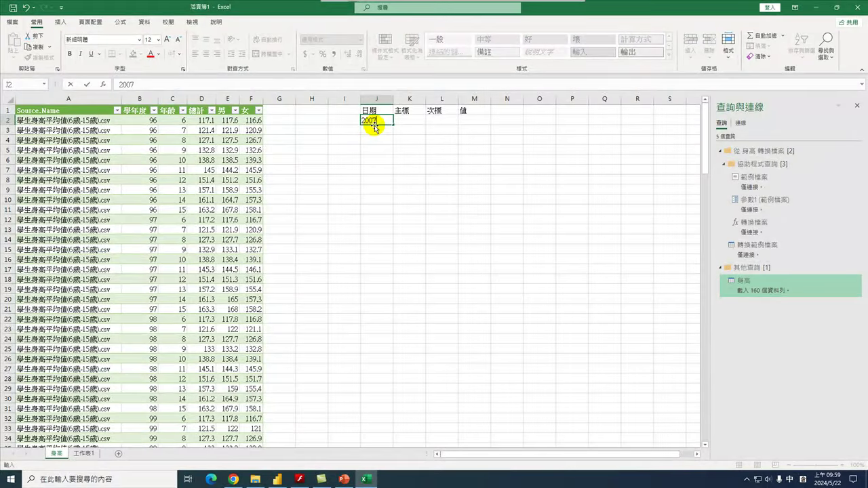
type("/")
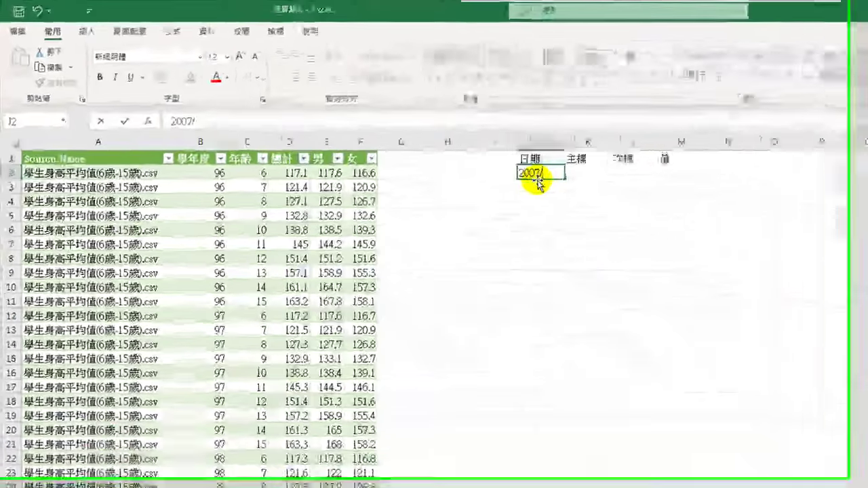
type("12/31")
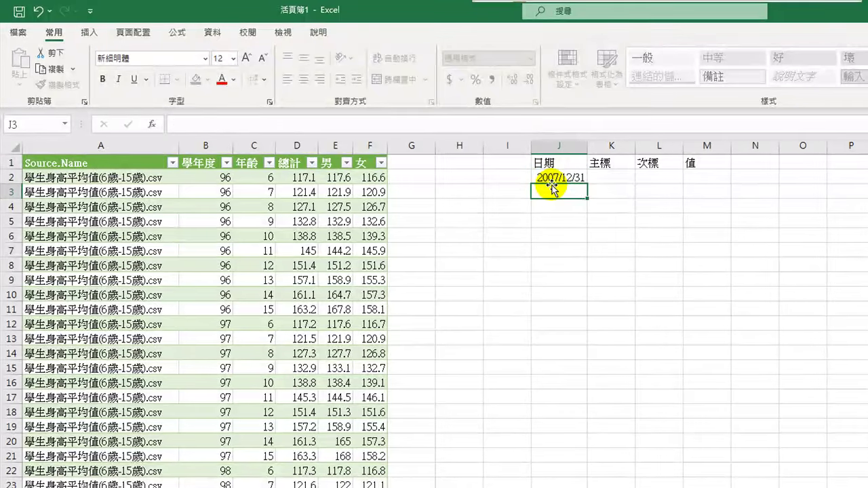
key("Return")
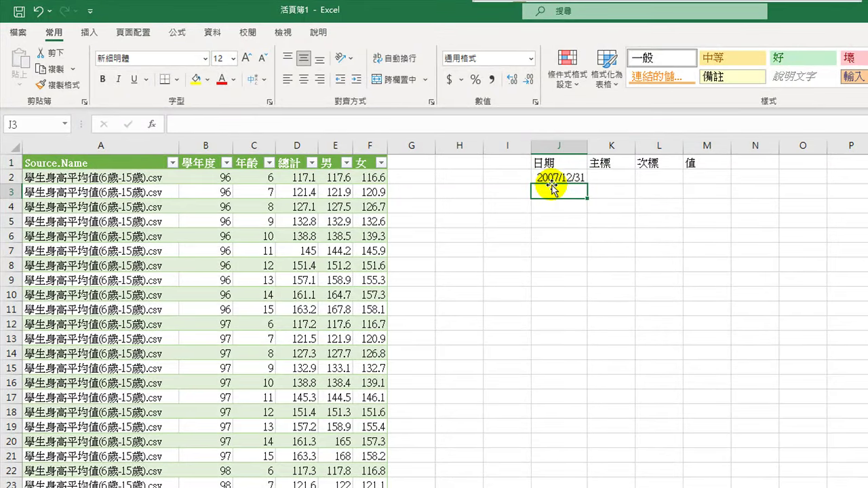
Enter 平均身高 in cell L2 under the 次標 heading.
left_click(659, 178)
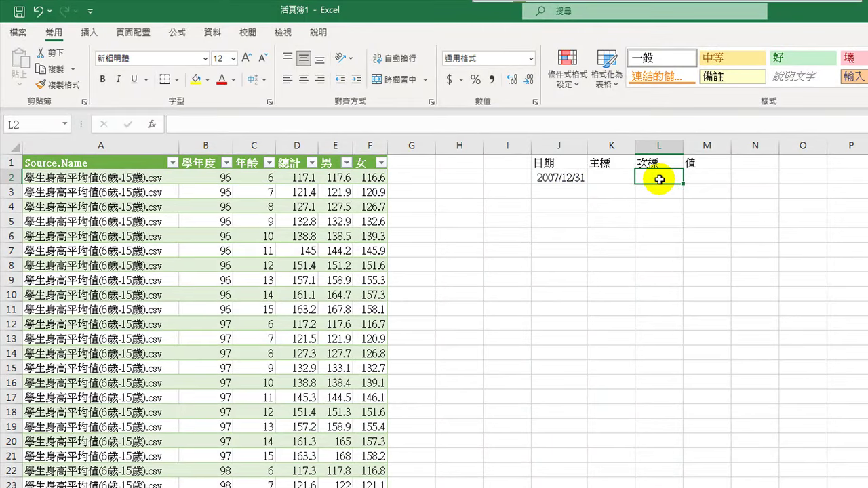
type("平均竹雞")
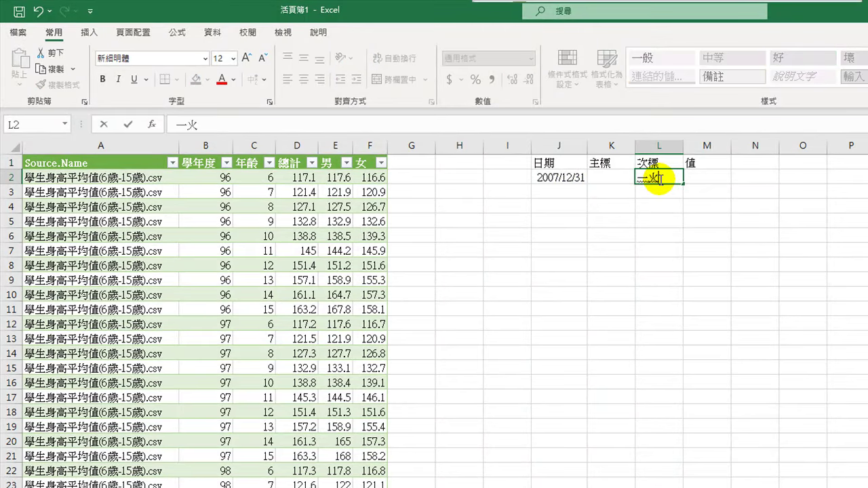
type("身")
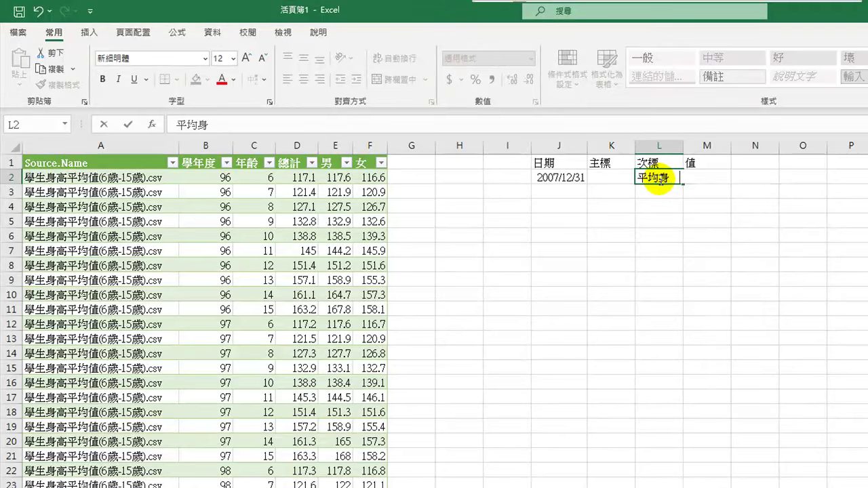
type("高")
key("Return")
key("Return")
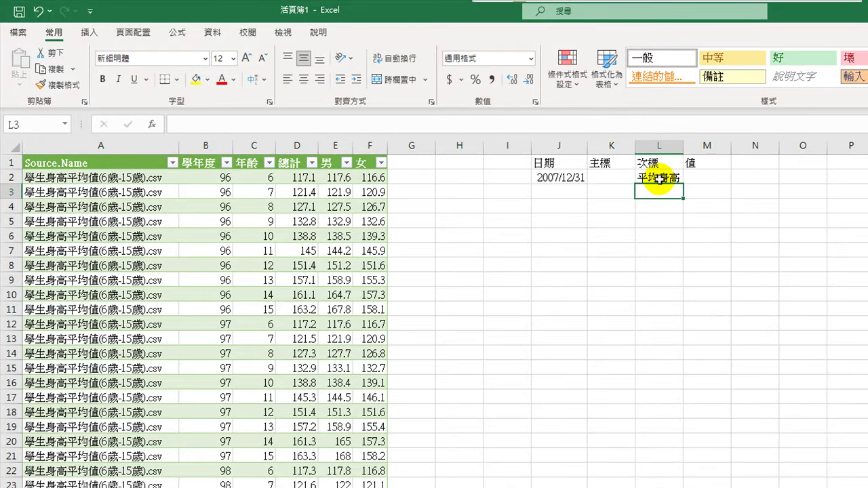
Enter 6歲男 in cell K2 under the 主標 heading.
key("Left")
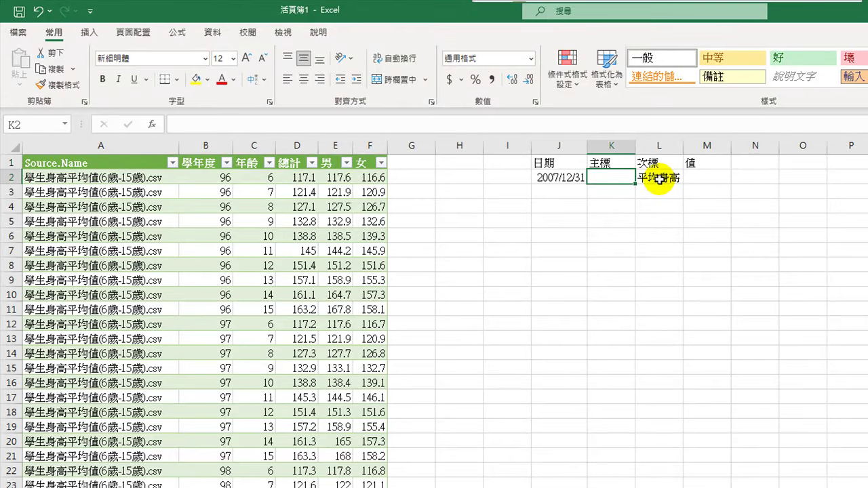
left_click(614, 163)
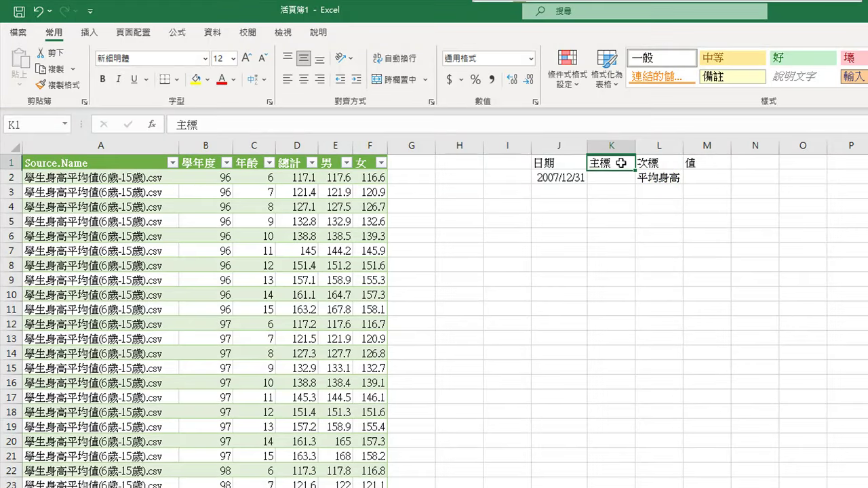
left_click(611, 178)
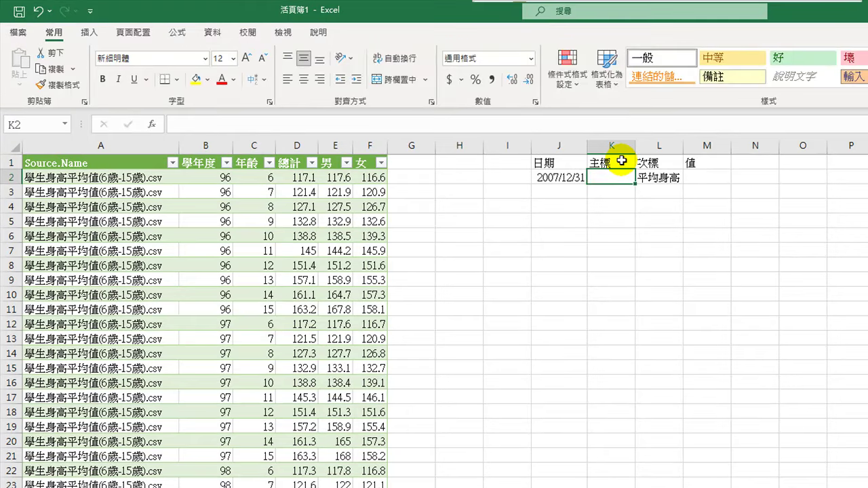
type("6")
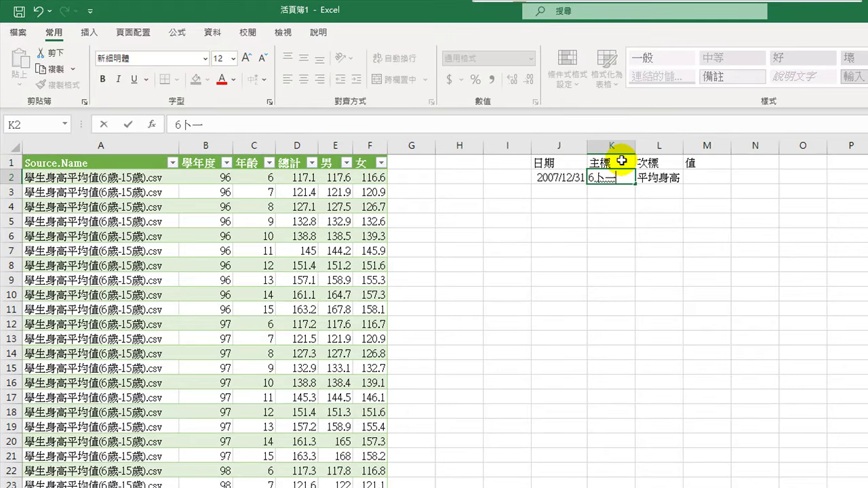
type("歲")
key("Return")
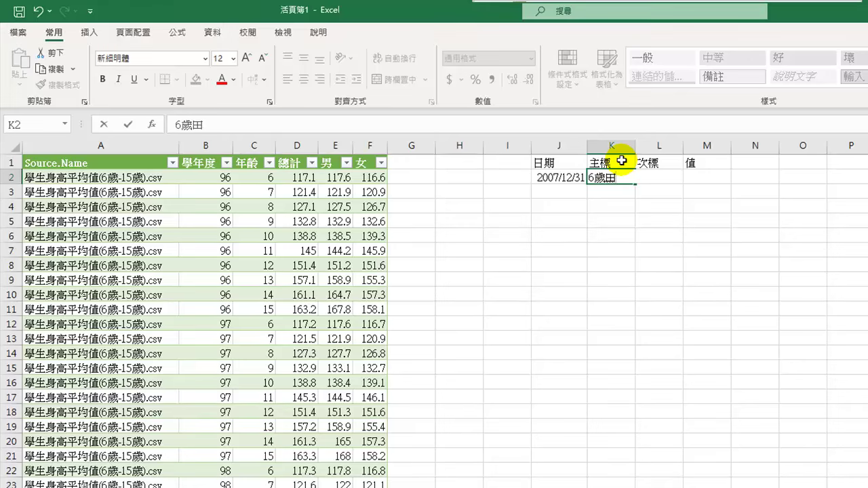
type("男")
key("Return")
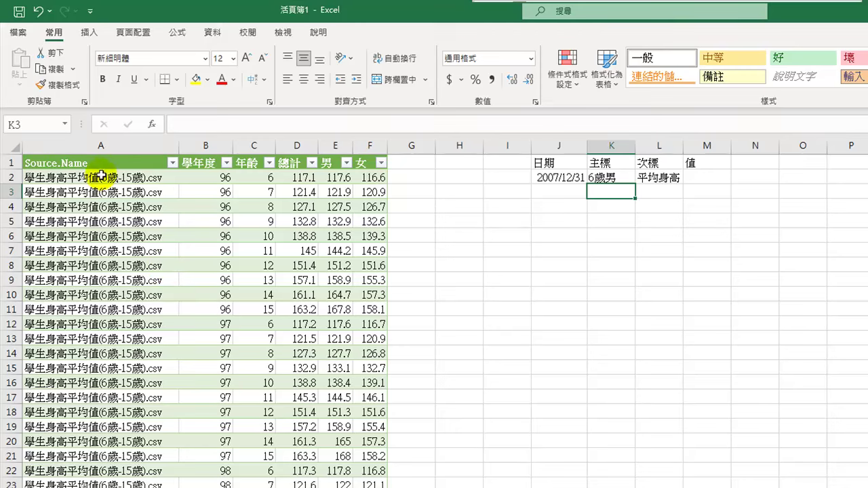
Enter the boys' average height 117.6 in cell M2 under the 值 heading.
left_click_drag(543, 175, 661, 181)
left_click(720, 177)
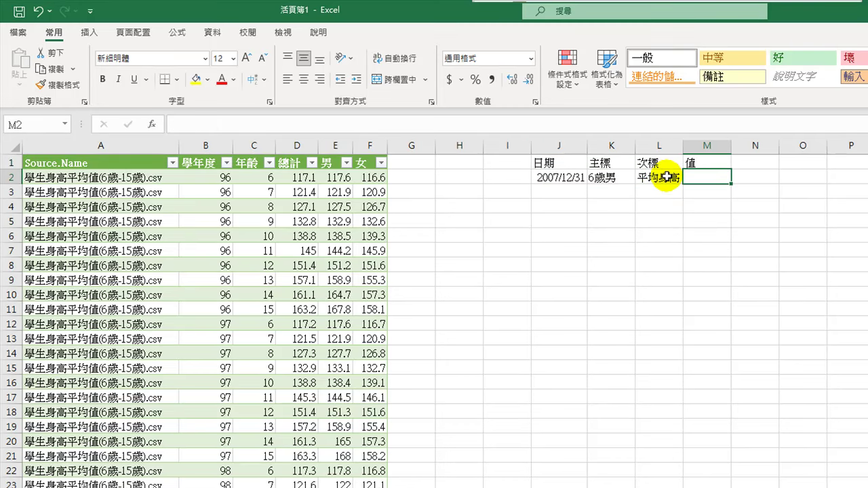
type("117.")
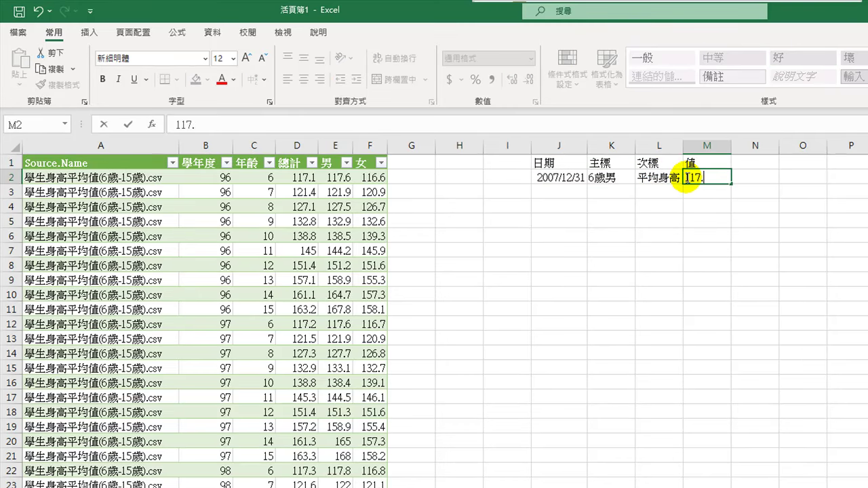
type("6")
key("Return")
Fill the sample record in J2:M2 down one row into row 3.
left_click(544, 178)
left_click_drag(545, 179, 745, 201)
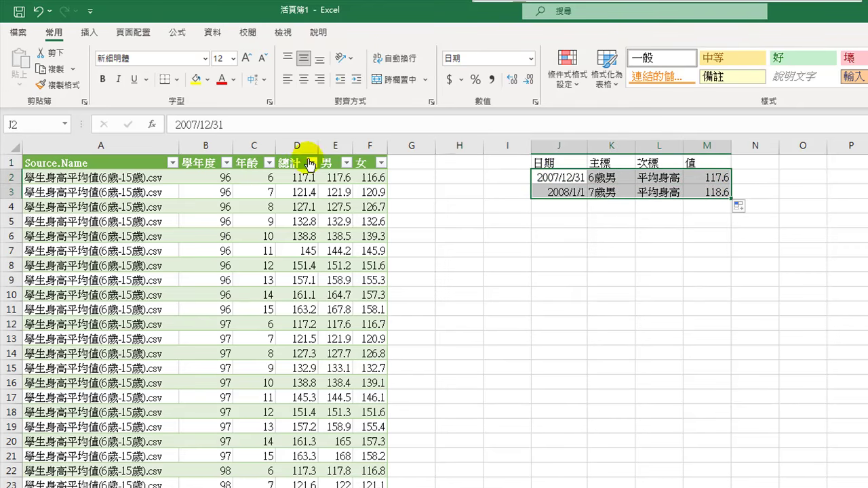
left_click_drag(59, 178, 358, 177)
Change the date in cell J3 to 2007/12/31.
left_click(563, 194)
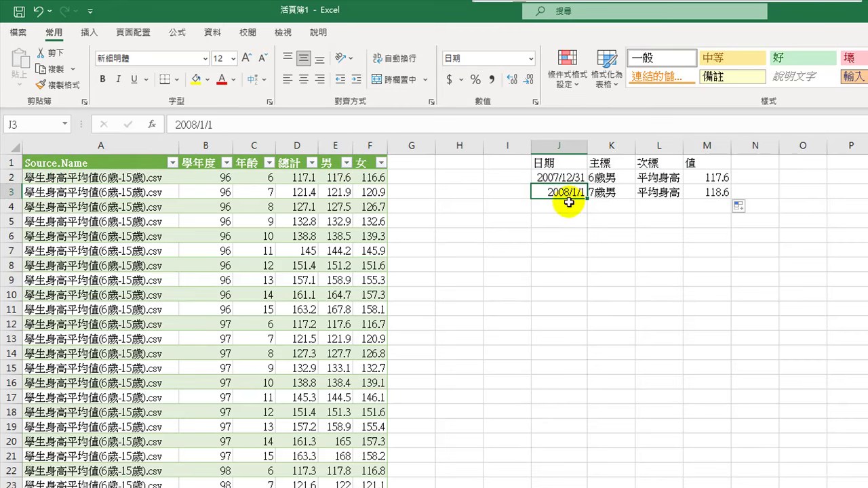
type("20")
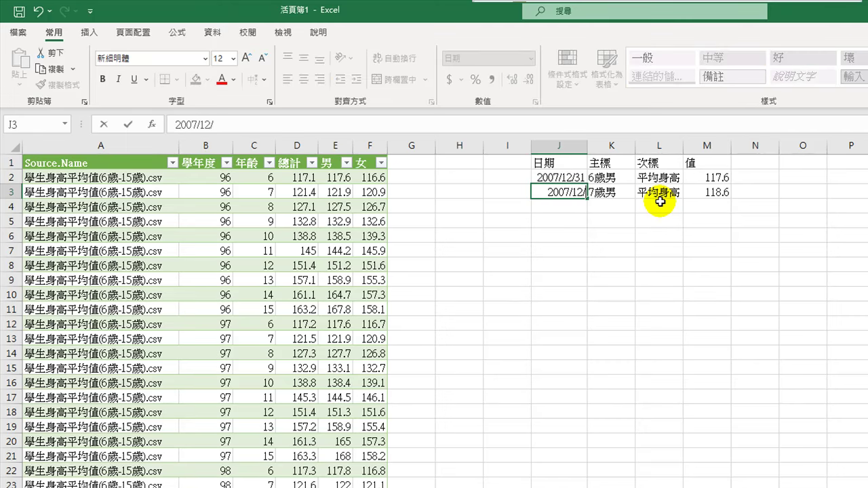
key("Return")
key("Up")
key("Right")
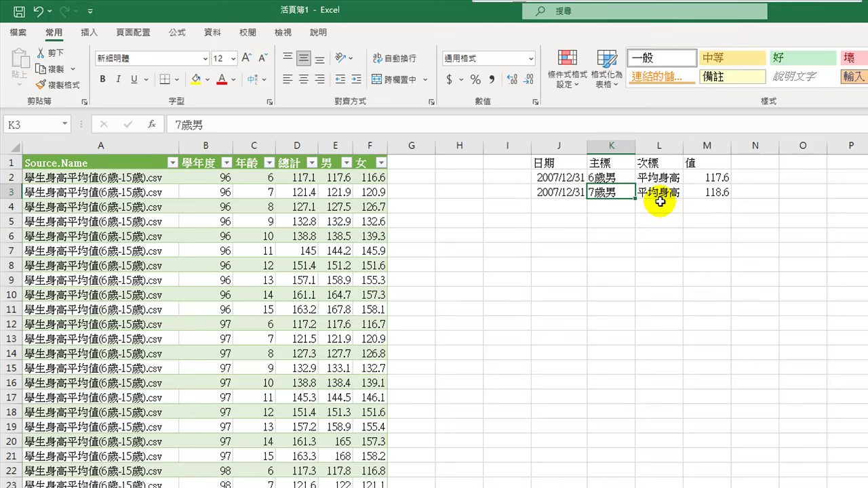
Change the 主標 entry in cell K3 to 6歲女.
left_click_drag(182, 125, 174, 124)
type("6")
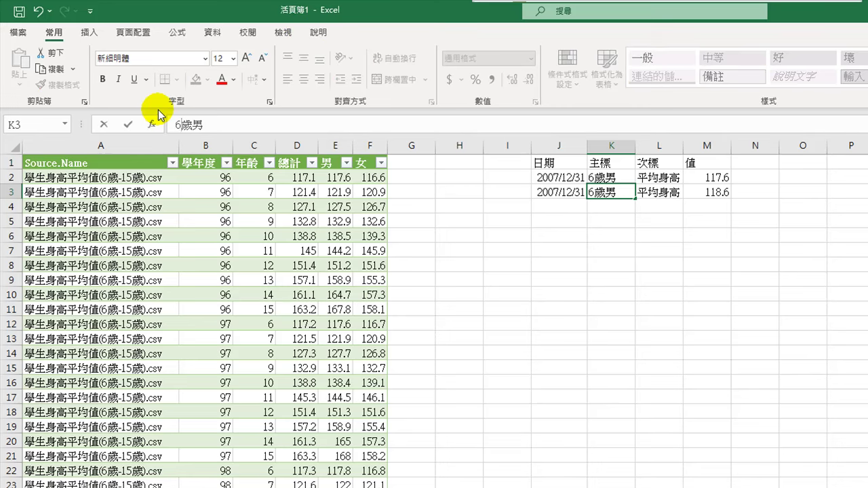
left_click(228, 125)
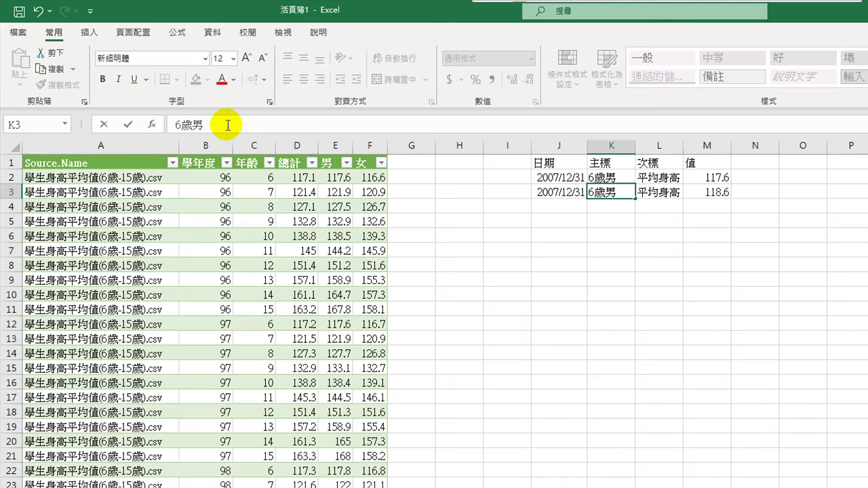
key("Return")
key("Escape")
key("Return")
key("Up")
key("Right")
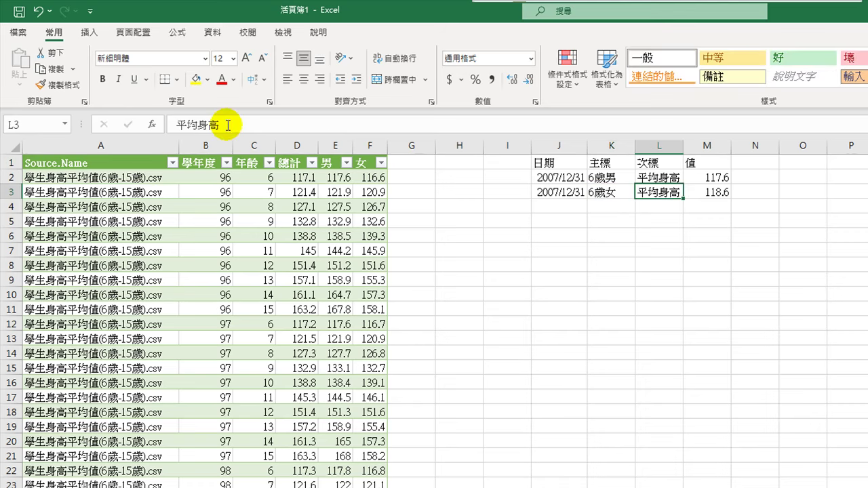
key("Right")
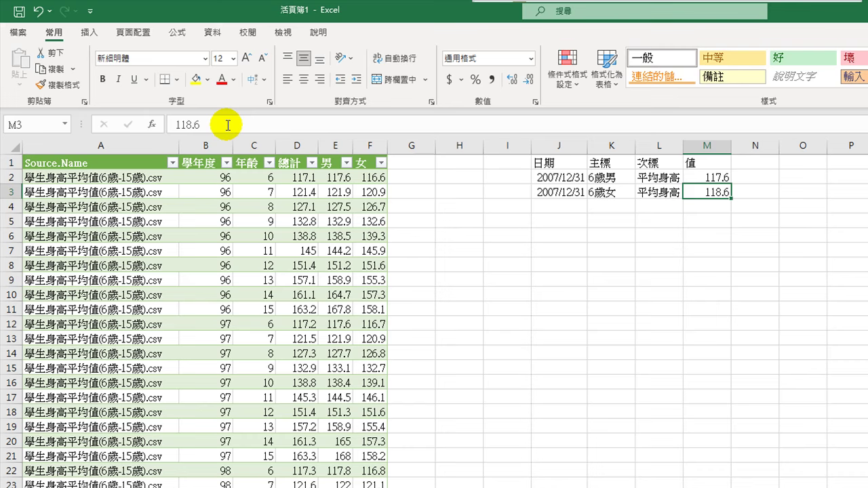
left_click(371, 177)
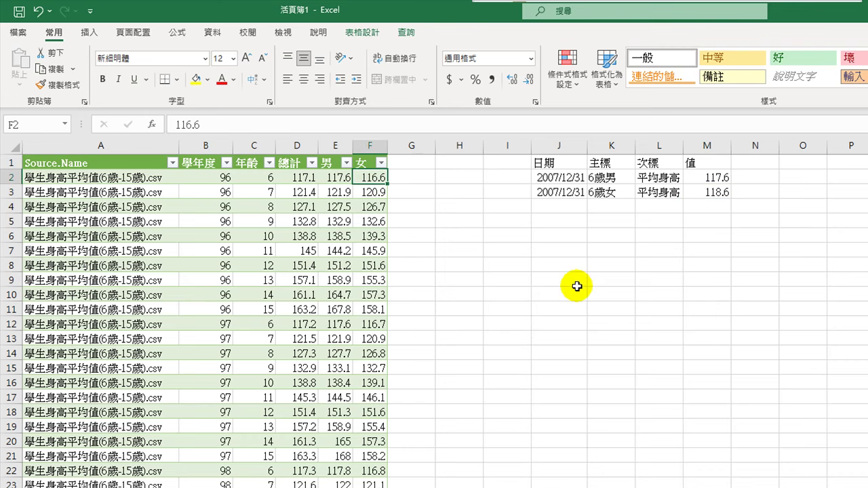
type("116")
key("Return")
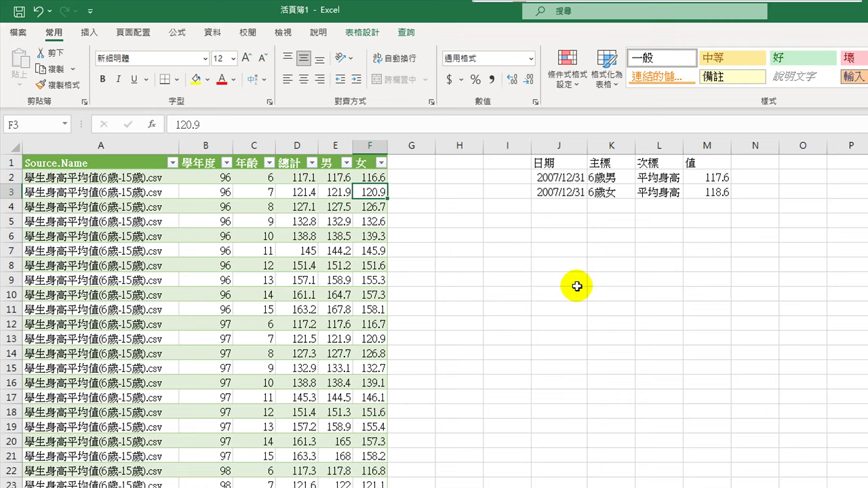
key("ctrl+z")
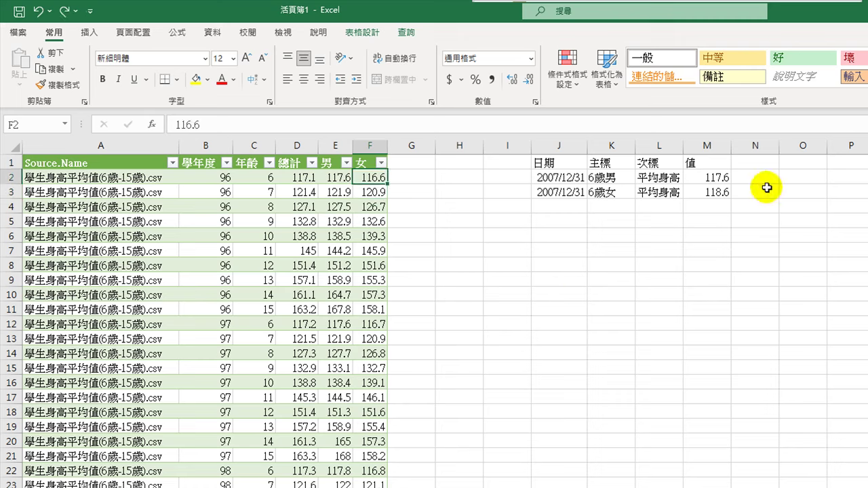
Set the girls' average height in cell M3 to 116.6.
left_click(713, 193)
type("116.6")
key("Return")
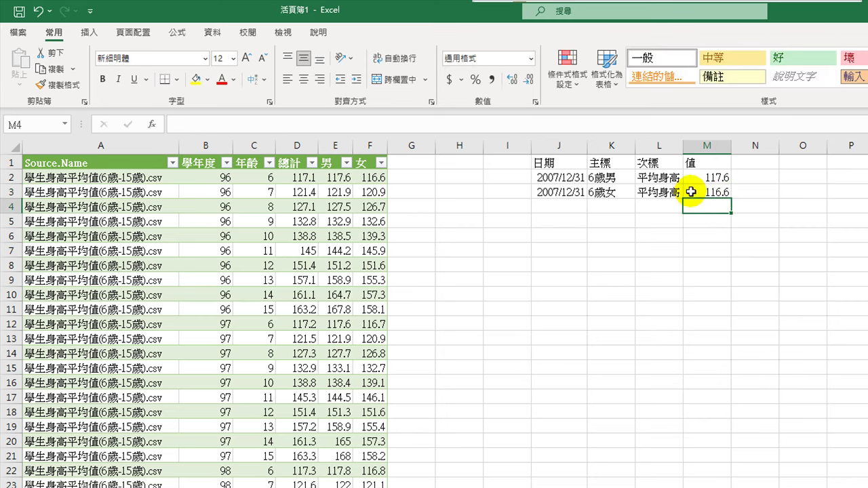
Compare the sample records in J1:M3 with the first record of the source height table.
left_click_drag(559, 163, 606, 192)
left_click_drag(707, 186, 709, 189)
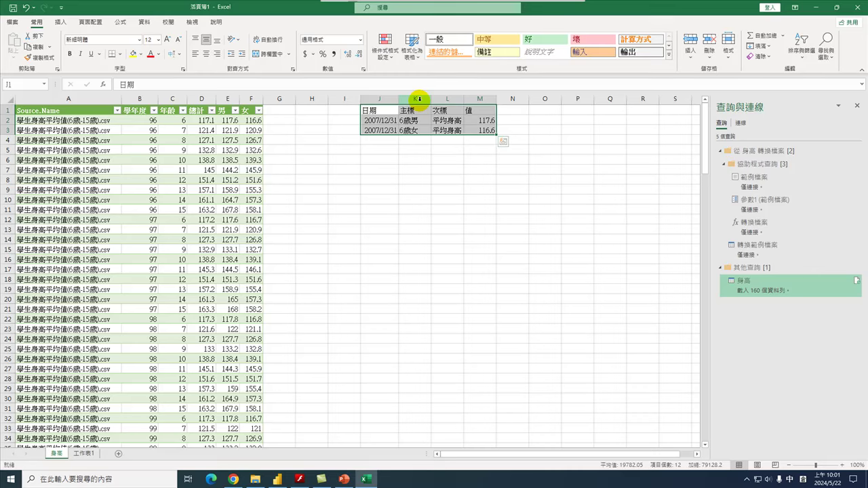
left_click(377, 130)
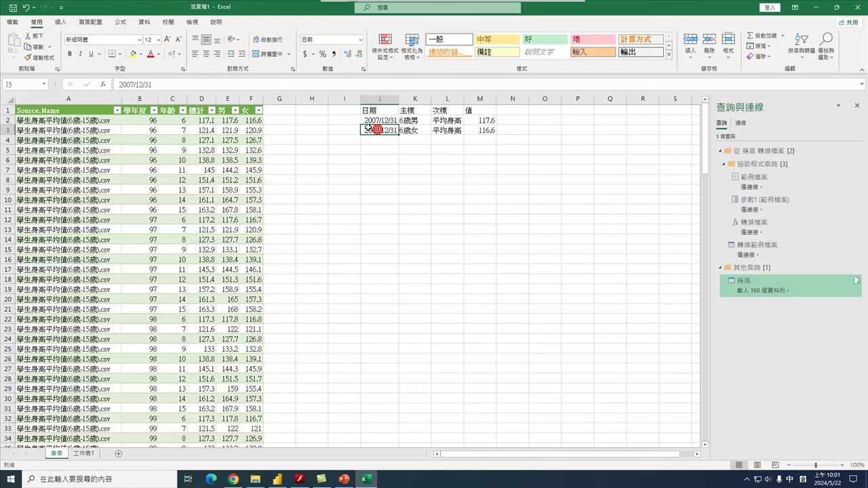
left_click(155, 179)
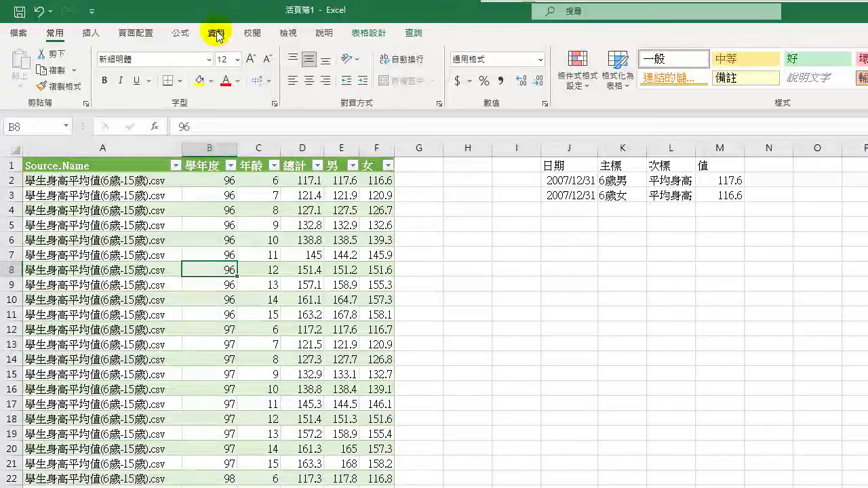
left_click(219, 34)
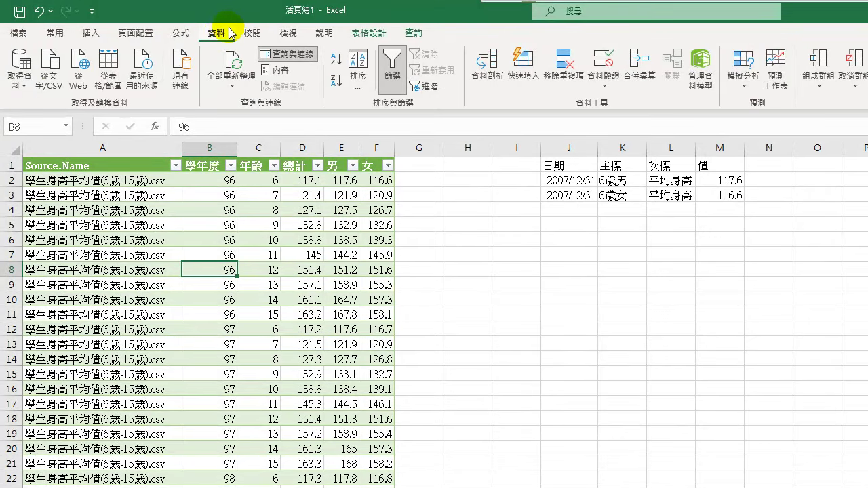
left_click(308, 210)
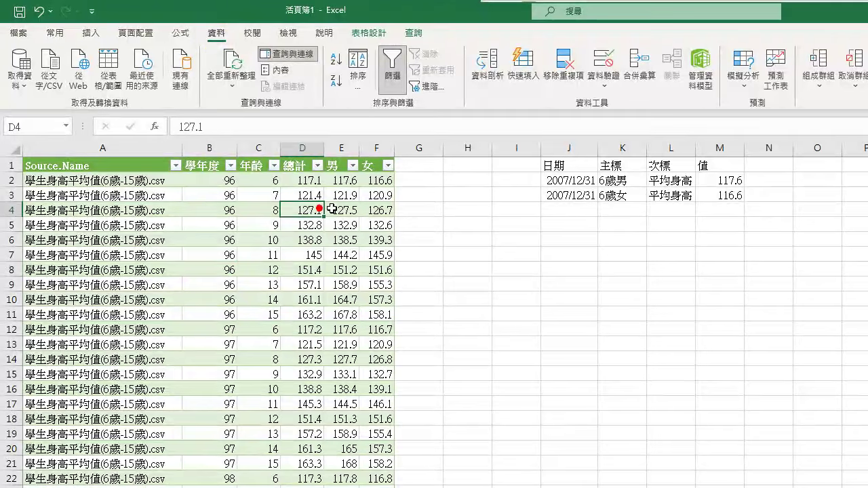
left_click(332, 198)
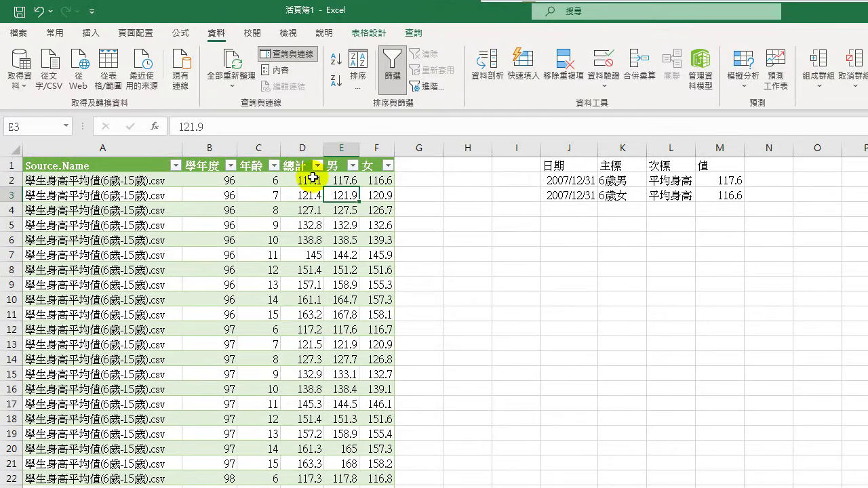
left_click(53, 179)
left_click_drag(99, 179, 379, 180)
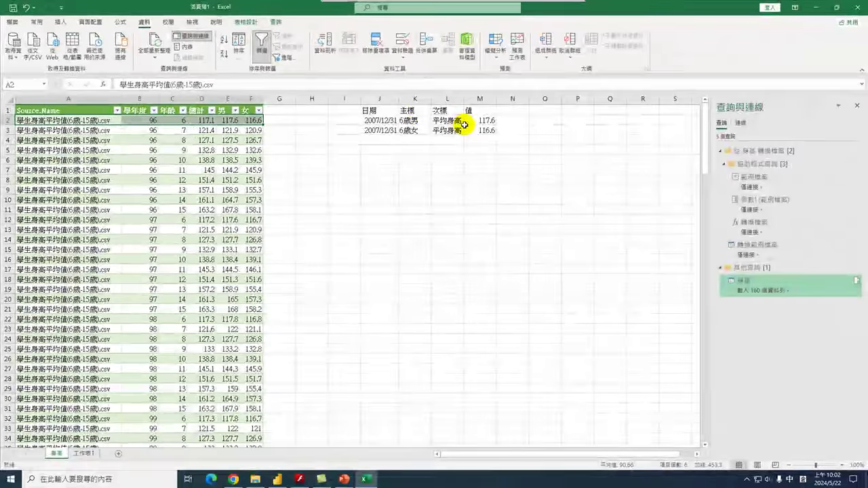
left_click(252, 129)
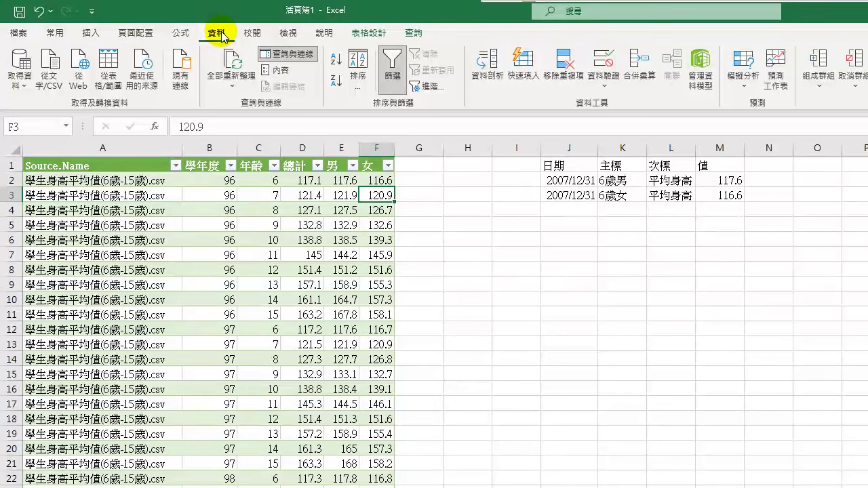
Open the 身高 query from the workbook's queries for editing in the Power Query editor.
left_click(294, 56)
left_click(294, 56)
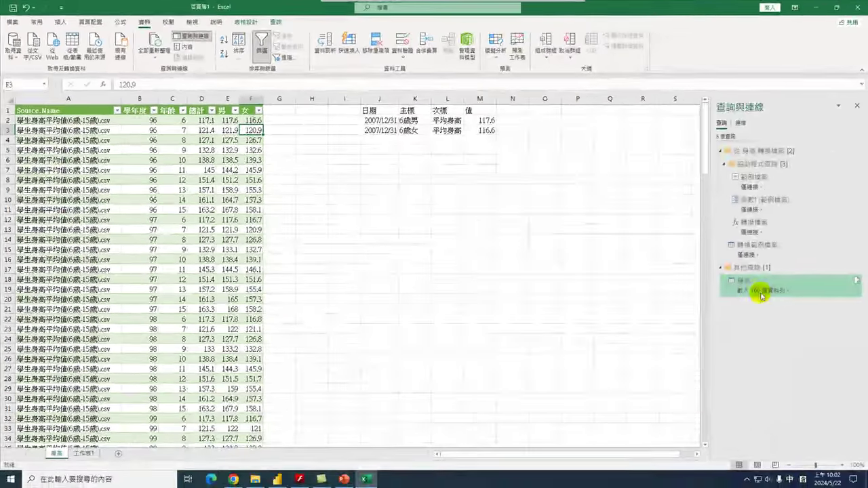
mouse_move(759, 292)
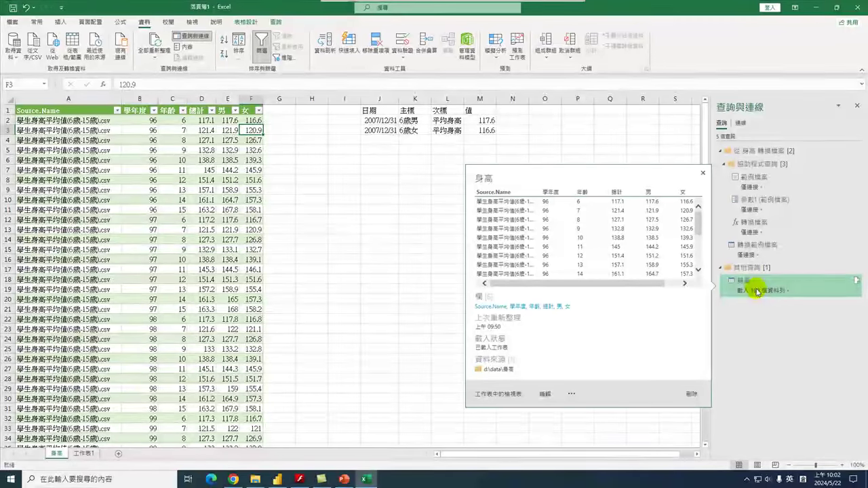
left_click(192, 37)
left_click(192, 39)
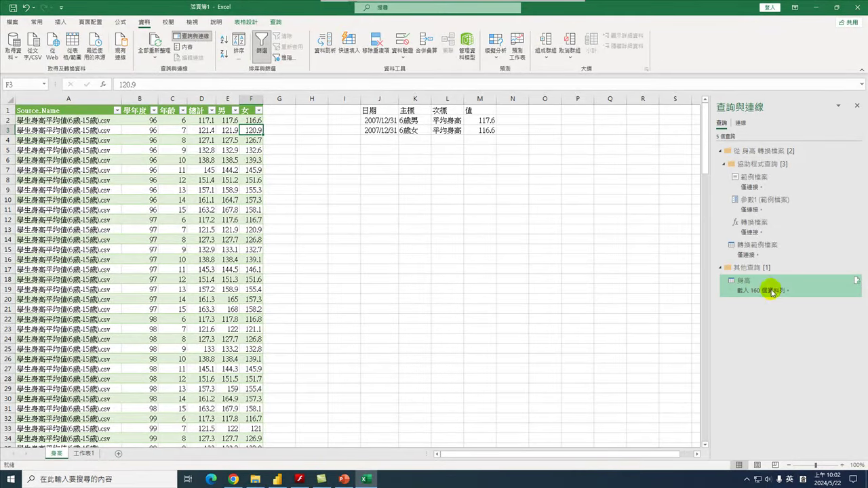
mouse_move(766, 288)
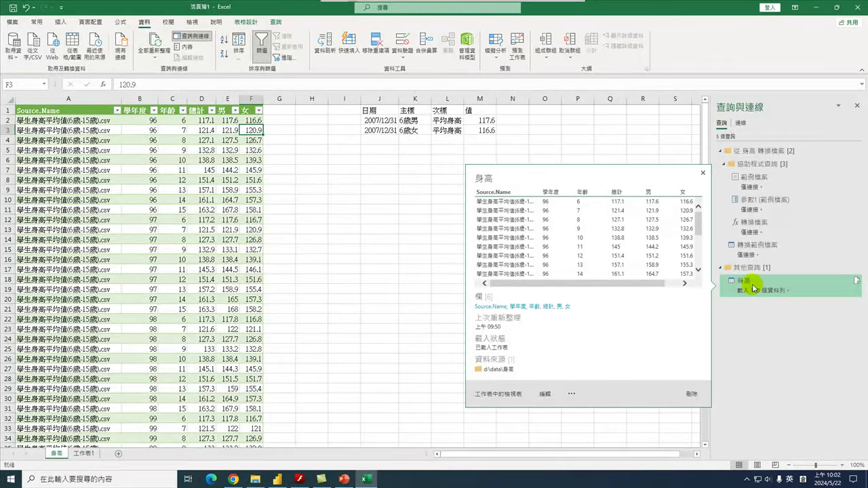
double_click(755, 290)
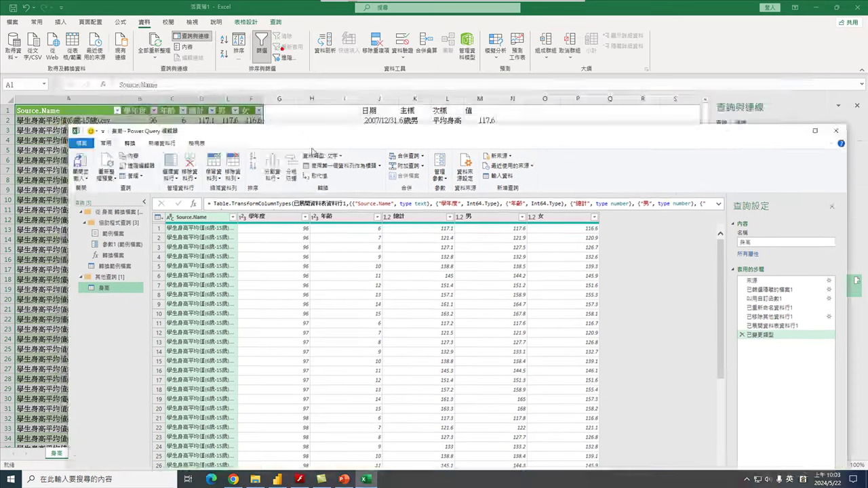
Check the sample layout behind the query editor and duplicate the 身高 query.
left_click_drag(282, 48, 290, 184)
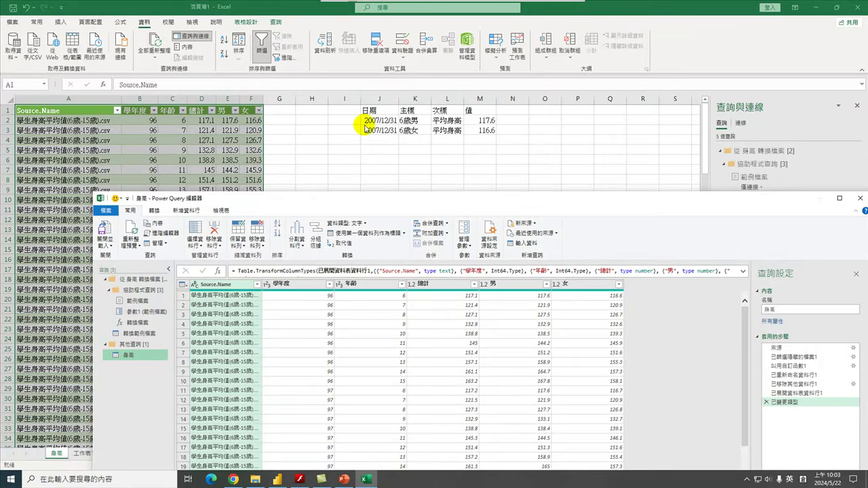
left_click_drag(393, 196, 383, 59)
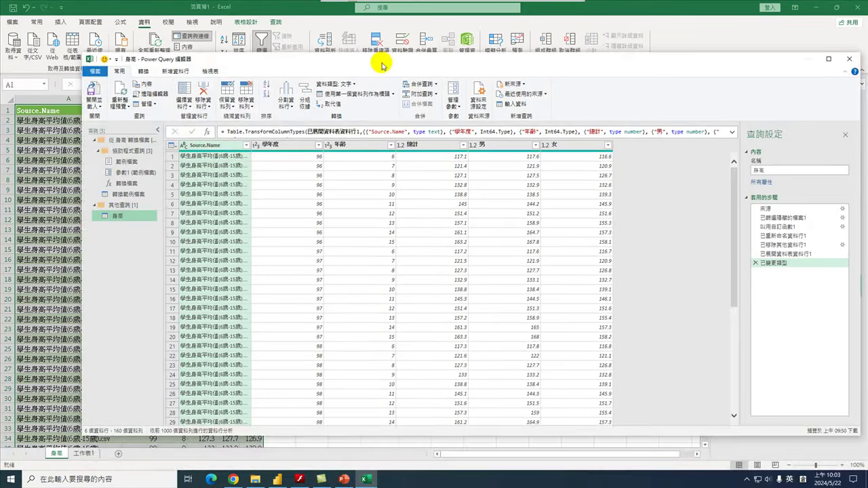
right_click(115, 217)
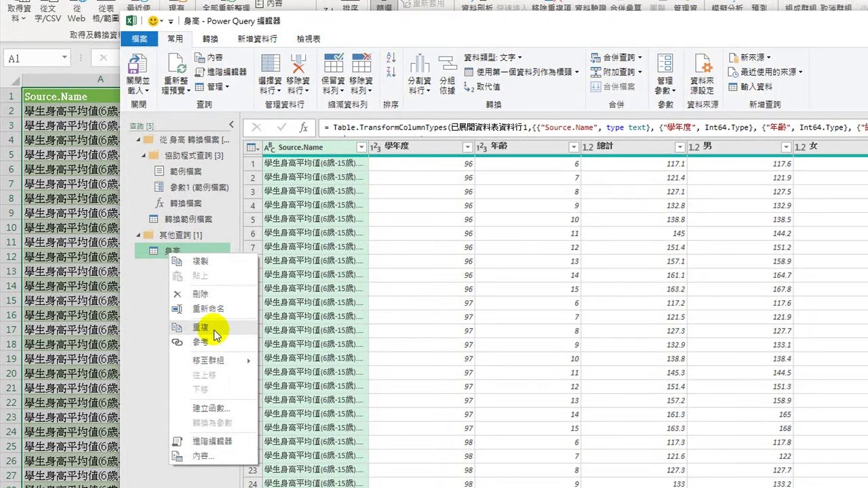
left_click(146, 301)
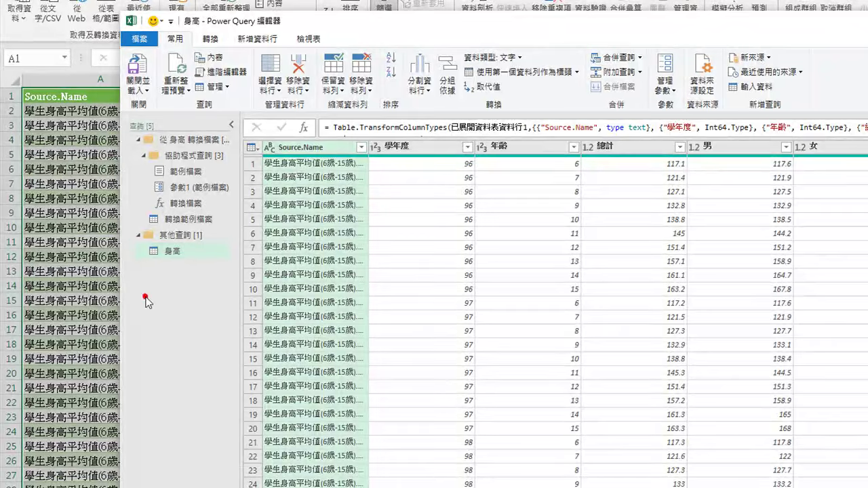
right_click(172, 251)
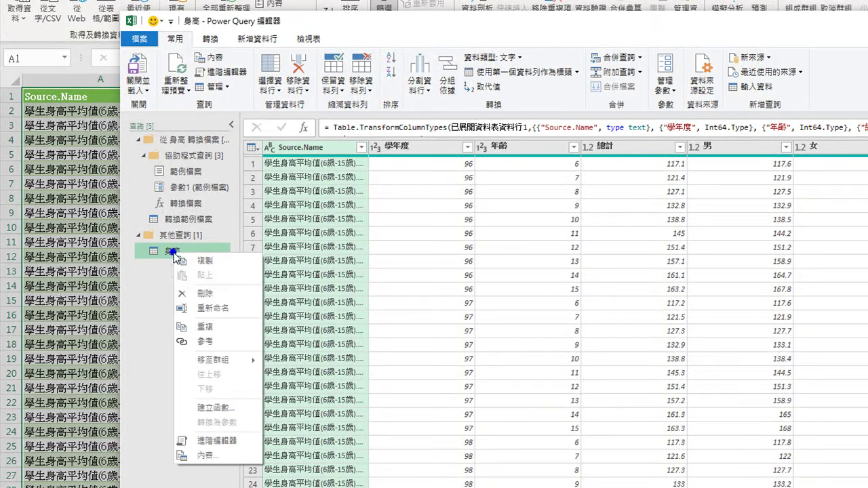
left_click(205, 343)
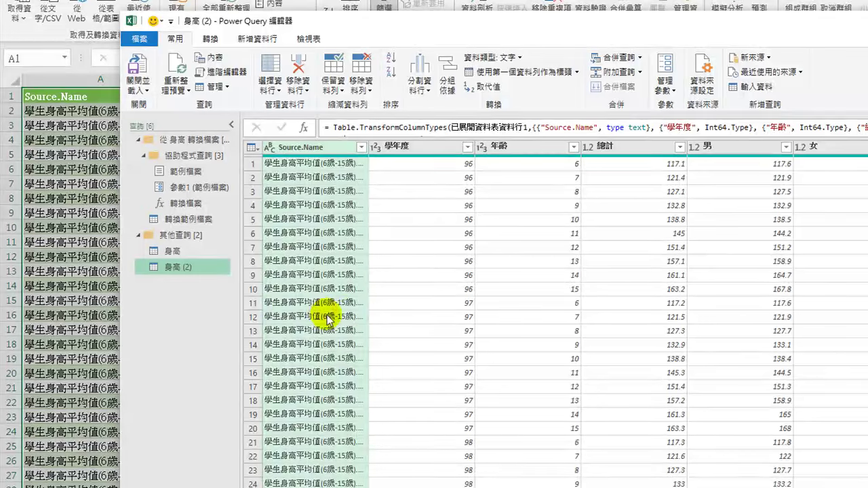
Review the sample layout behind the editor, then close the editor and load the duplicated query into the workbook.
left_click_drag(410, 19, 301, 239)
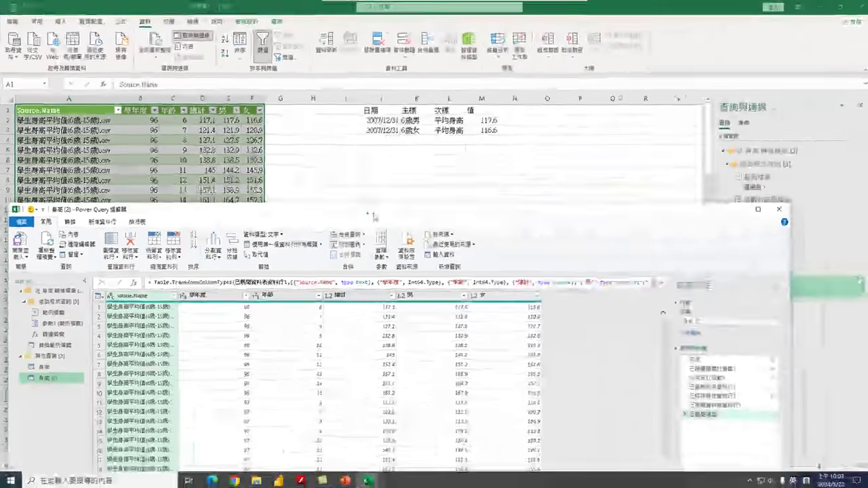
left_click_drag(373, 212, 409, 122)
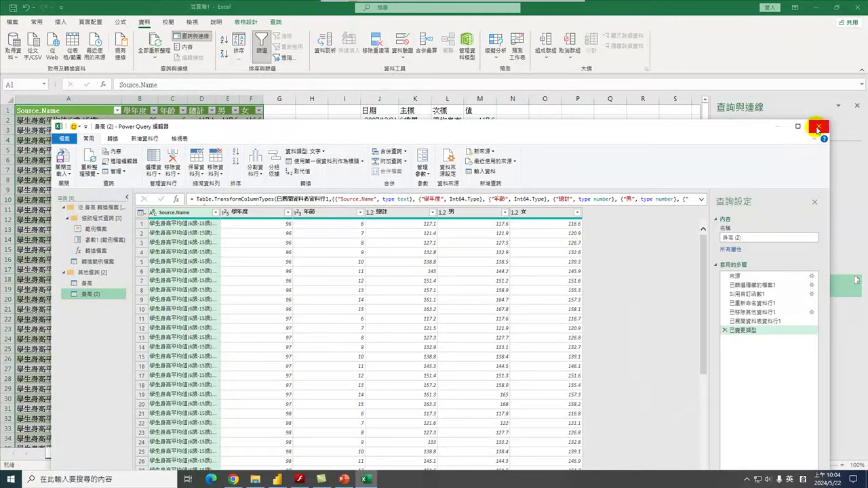
left_click(66, 156)
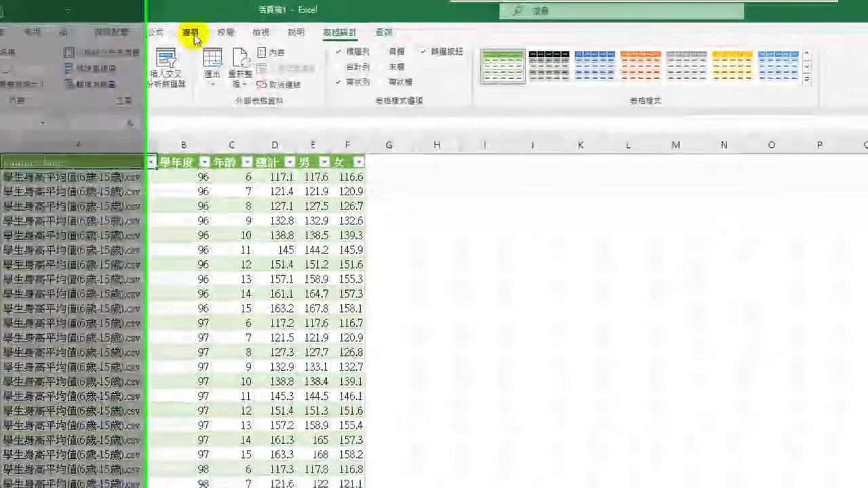
Reopen the Power Query editor from the 身高 query and select the 身高 (2) query.
left_click(216, 32)
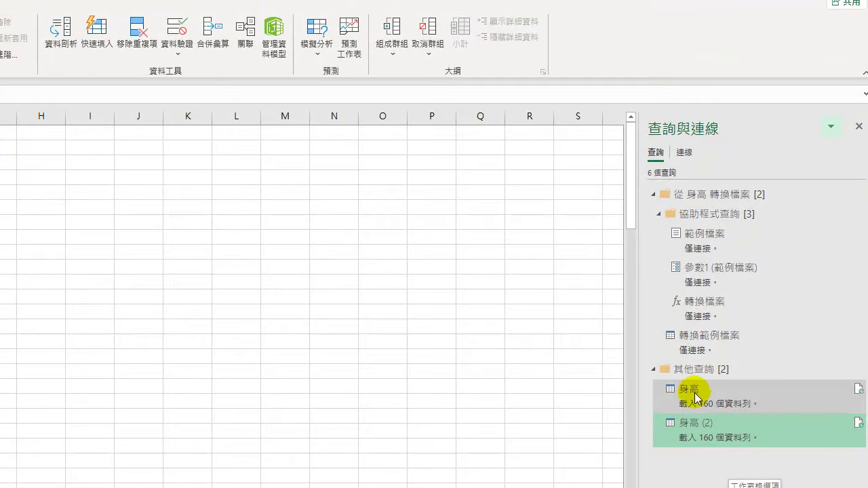
mouse_move(690, 392)
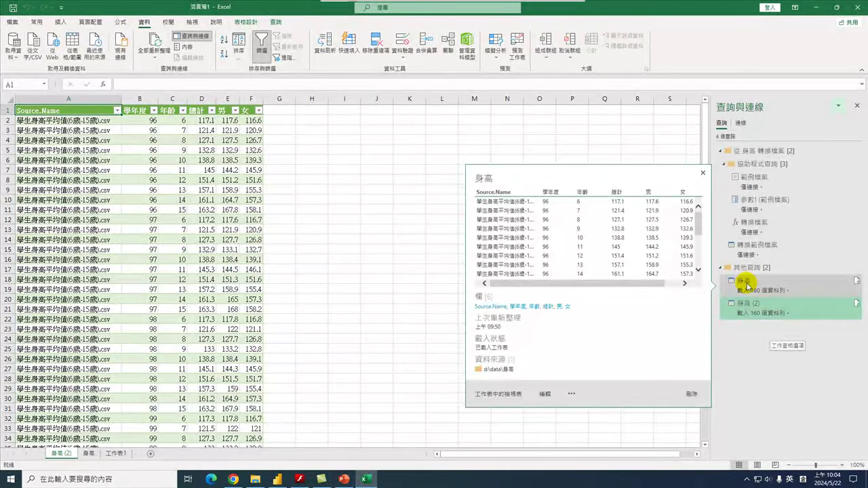
double_click(746, 285)
right_click(86, 269)
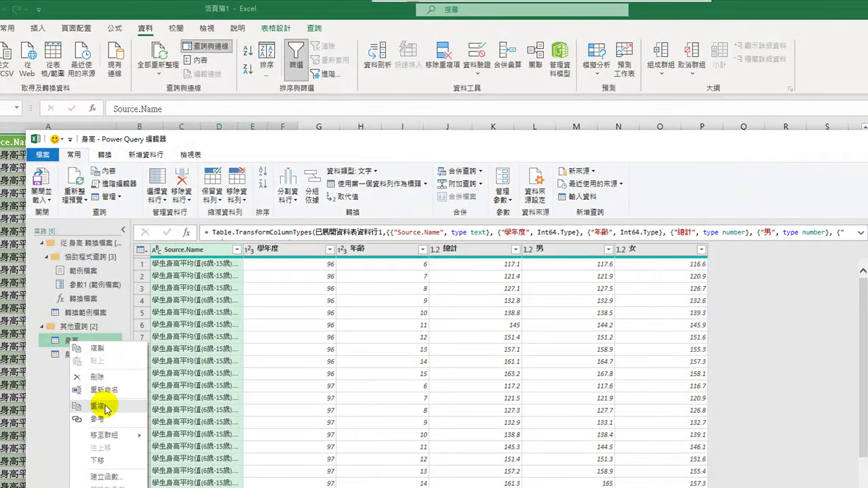
left_click(102, 407)
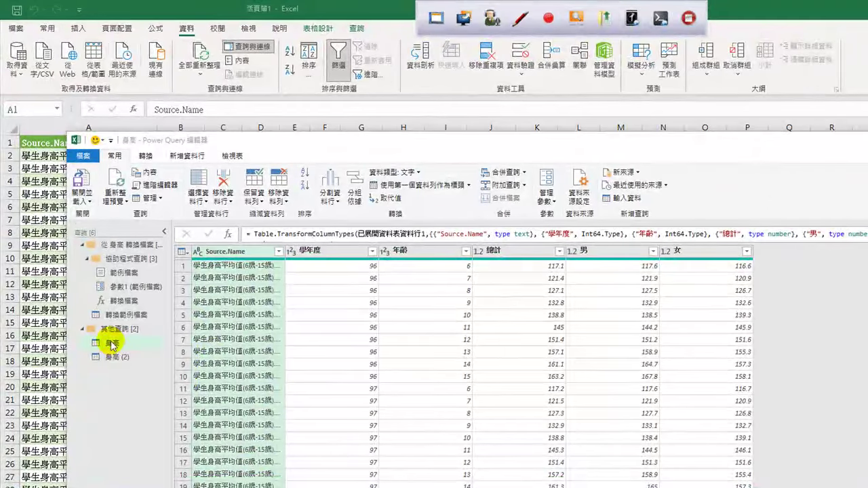
left_click(113, 350)
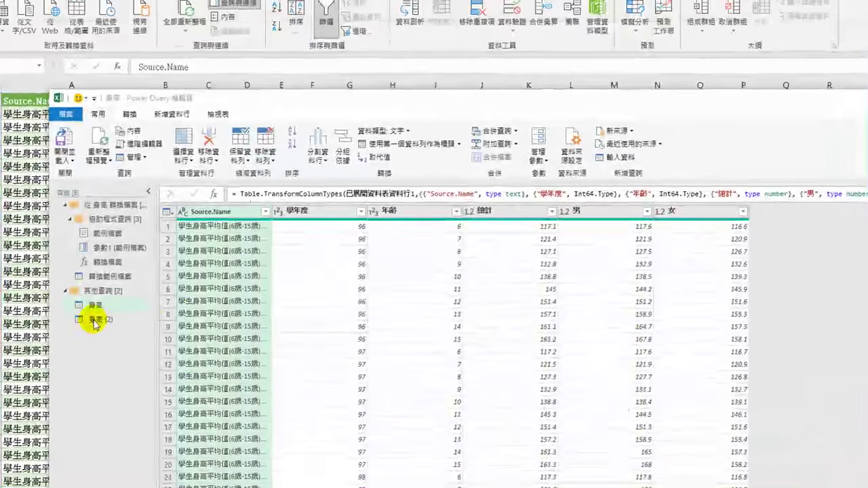
left_click(94, 322)
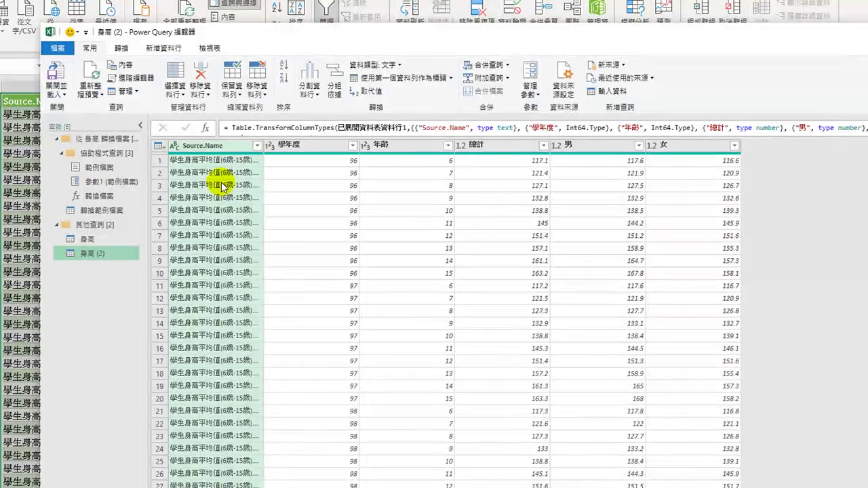
Replace the text 學生 with nothing in the Source.Name column of the 身高 (2) query.
right_click(212, 150)
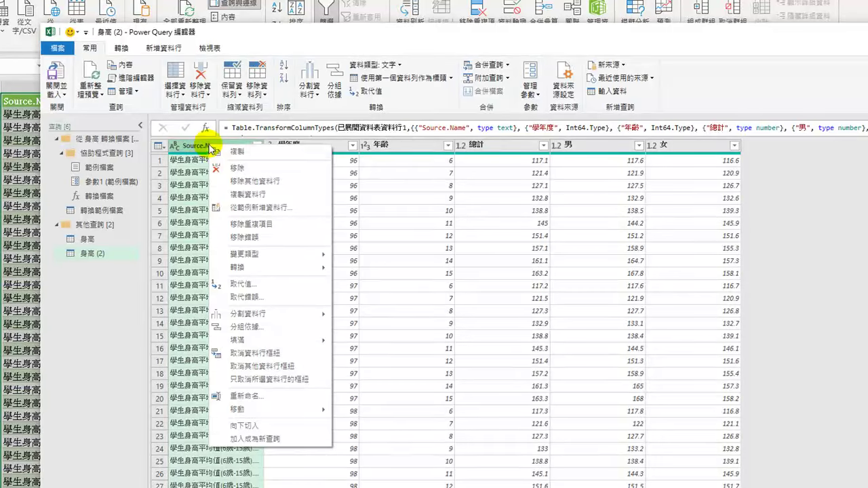
left_click(248, 286)
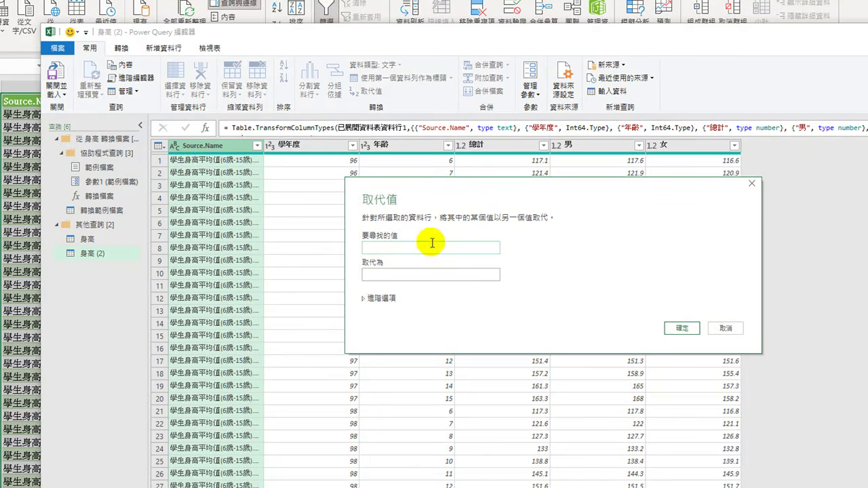
left_click(389, 245)
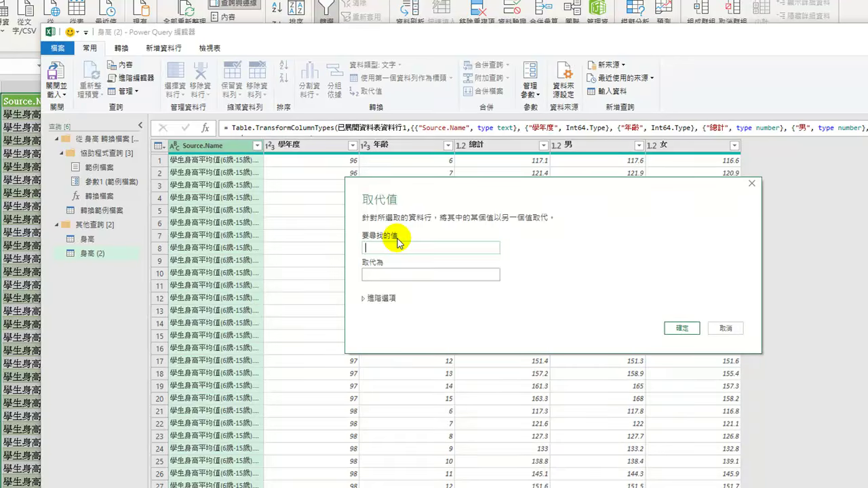
type("學生")
key("Escape")
left_click(385, 272)
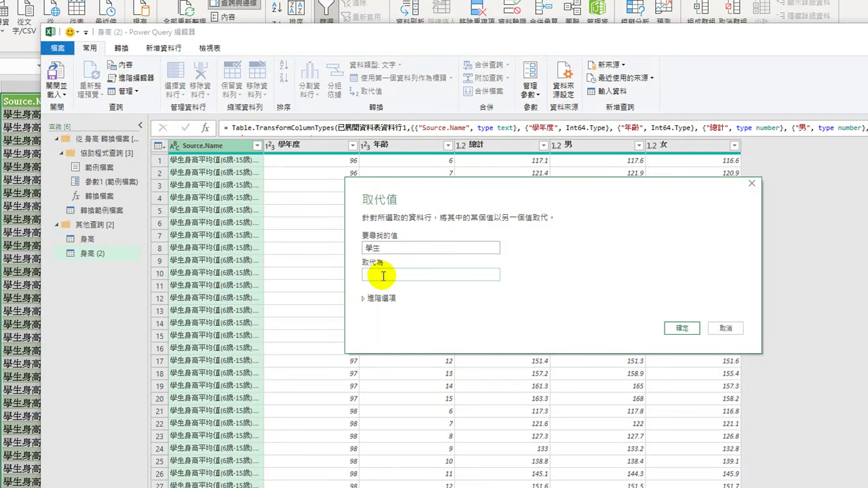
left_click(675, 330)
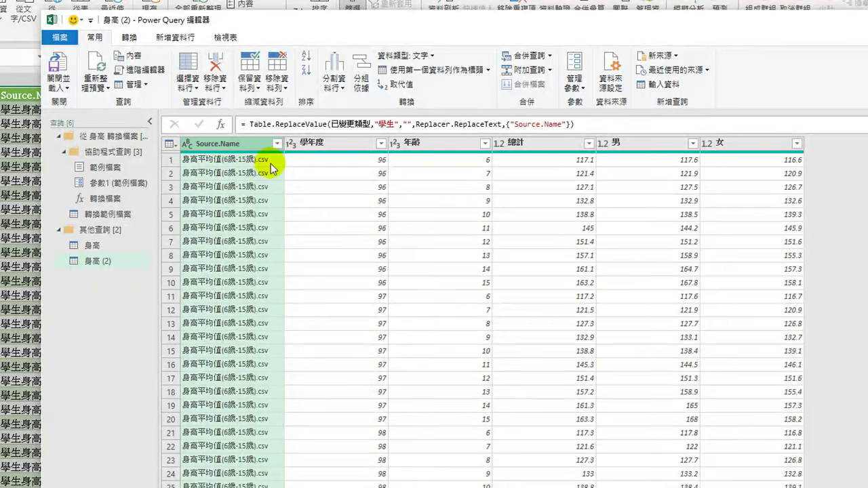
right_click(217, 144)
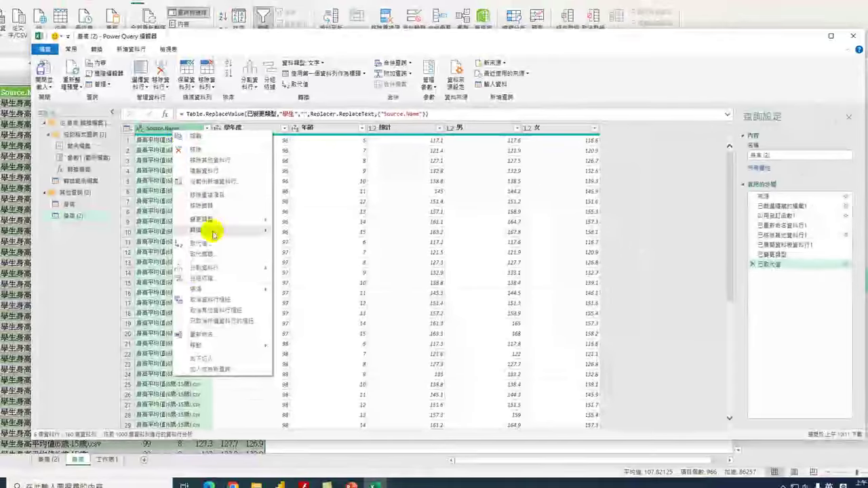
left_click(205, 335)
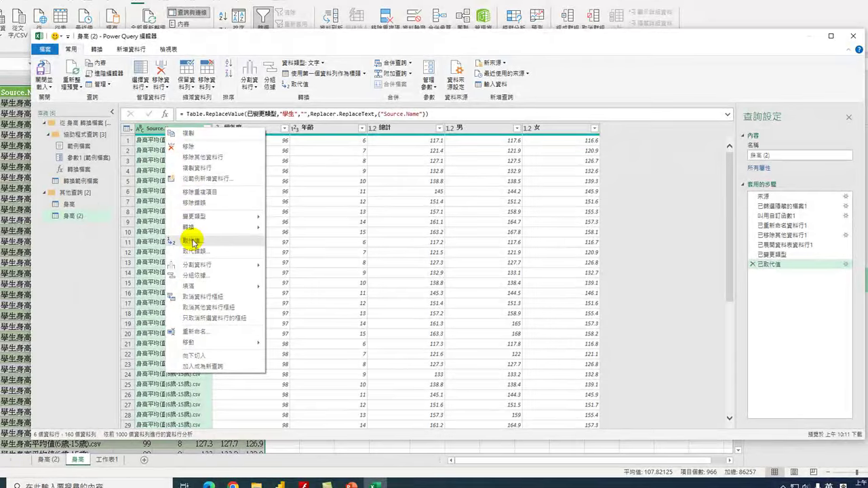
left_click(202, 239)
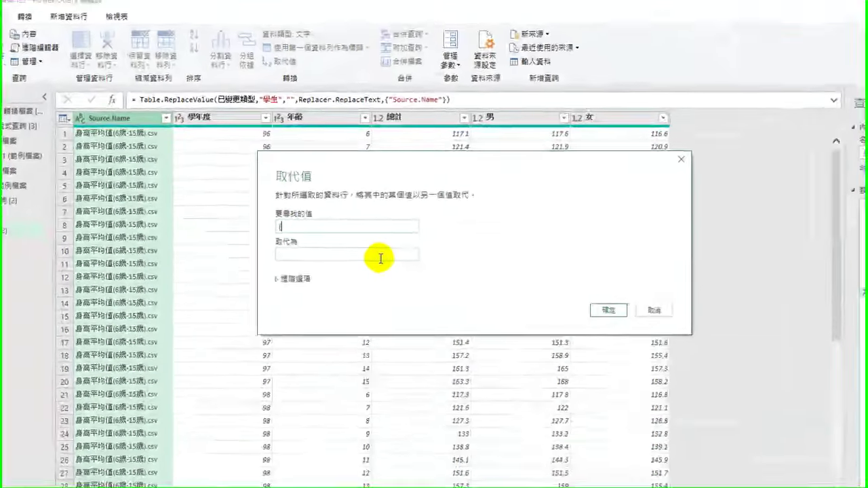
type("(6")
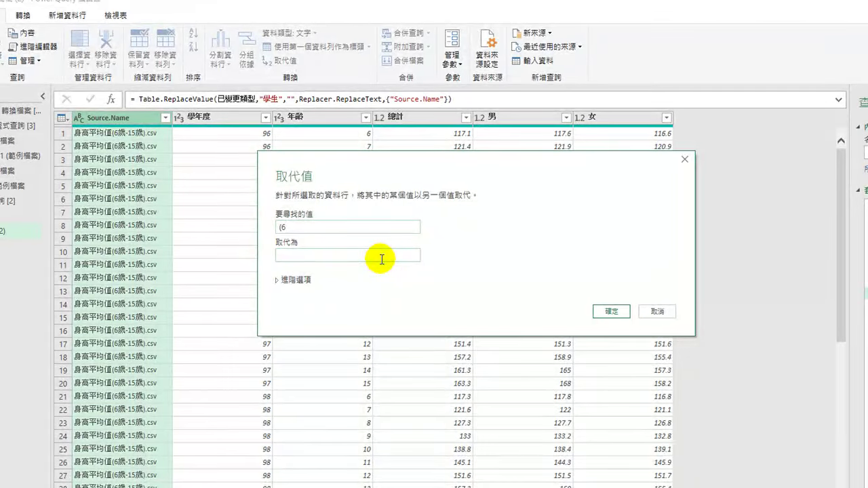
type("歲-15")
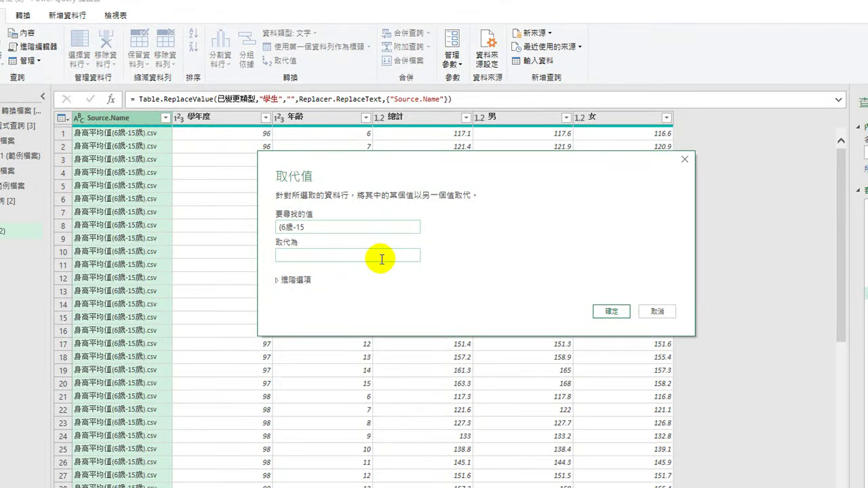
key("BackSpace")
key("BackSpace")
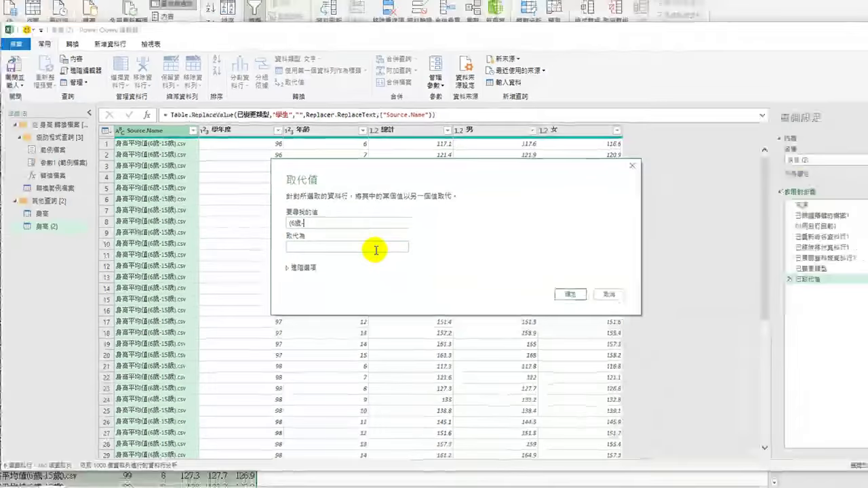
key("BackSpace")
key("BackSpace")
key("BackSpace")
key("BackSpace")
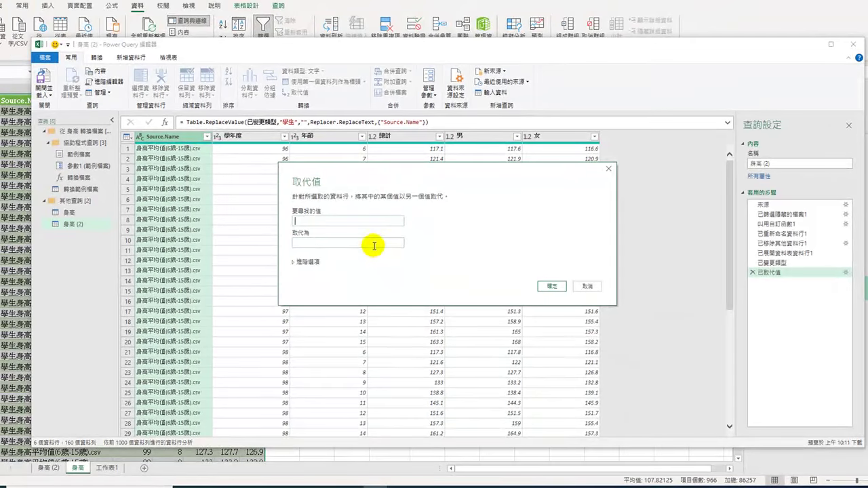
left_click(584, 285)
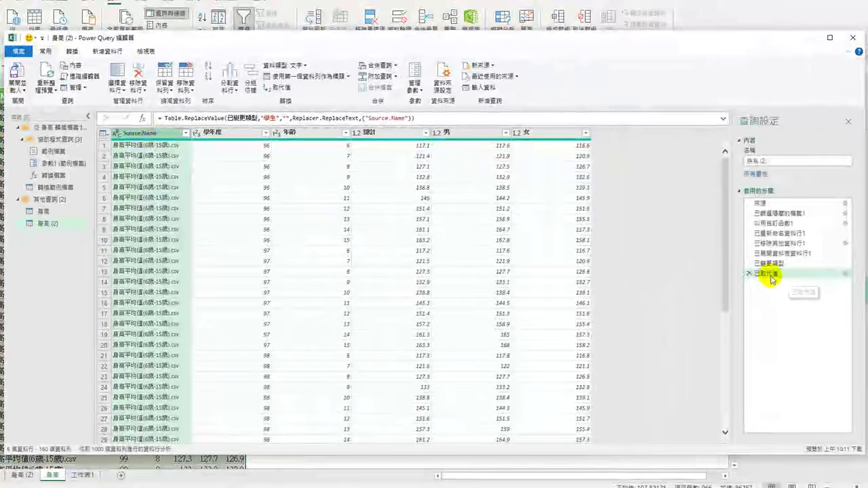
Review the find and replace values stored in the 已取代值 applied step, leaving the settings as they are.
double_click(770, 275)
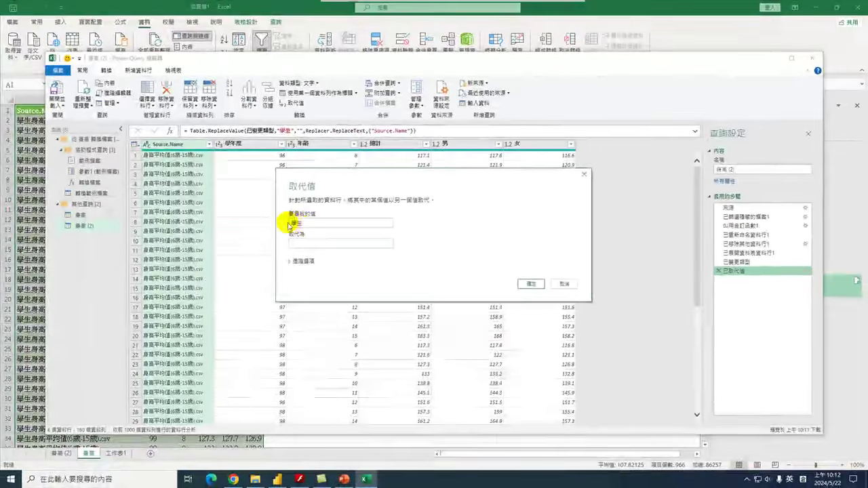
left_click(285, 222)
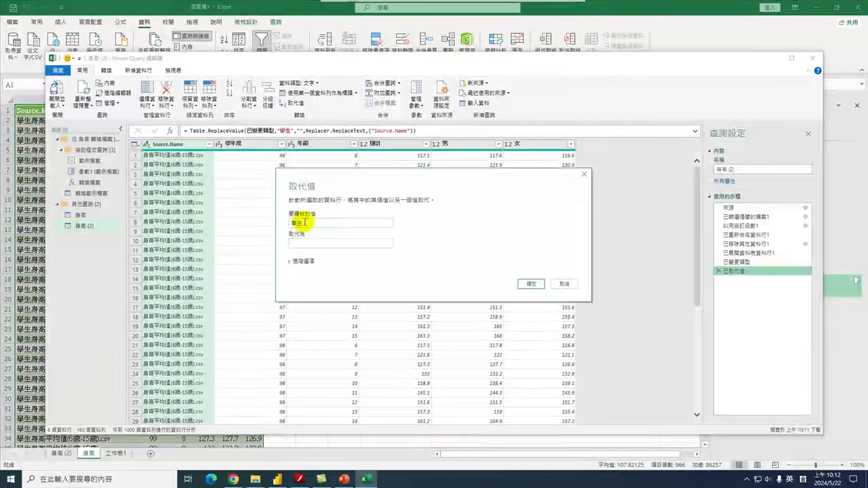
left_click(303, 243)
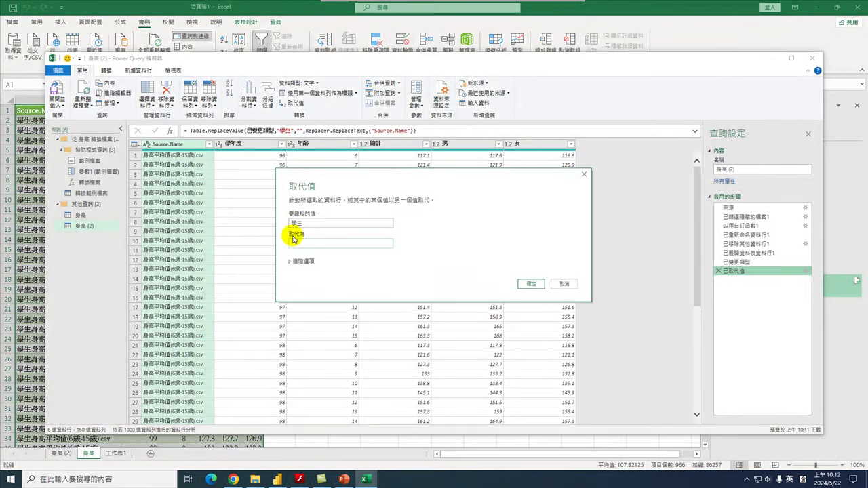
left_click(565, 282)
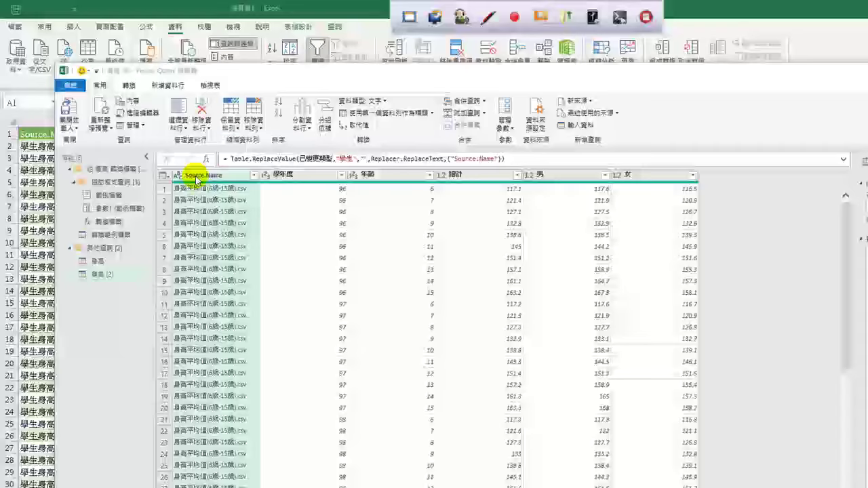
Split the Source.Name column by the custom delimiter ( at the left-most delimiter only.
left_click(160, 145)
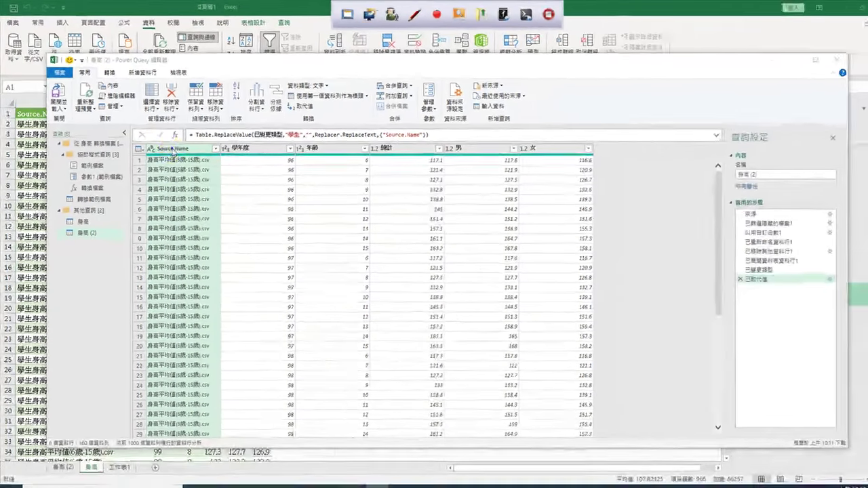
right_click(202, 178)
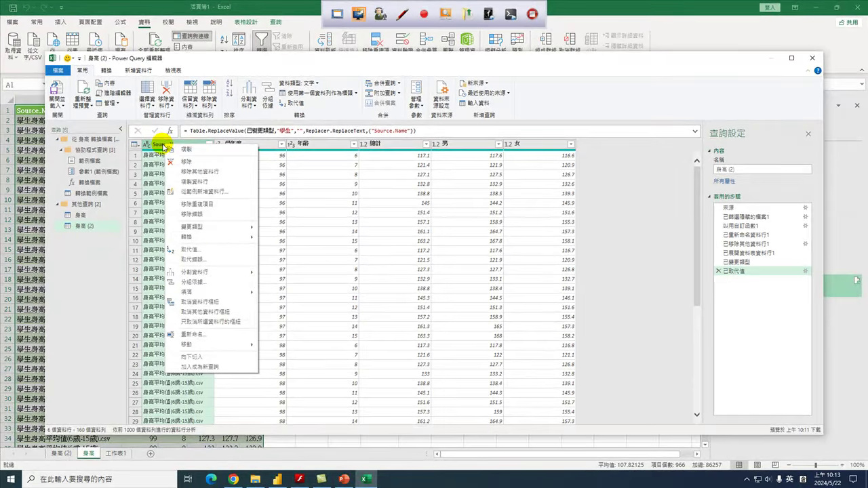
mouse_move(198, 274)
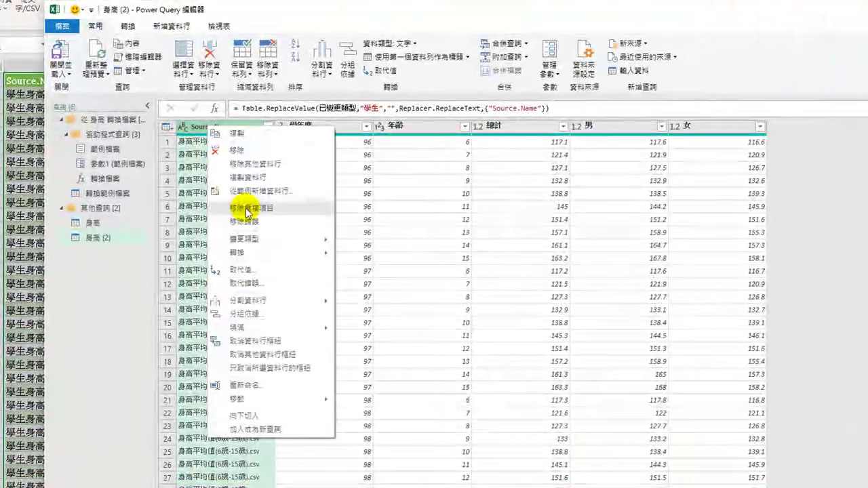
mouse_move(314, 307)
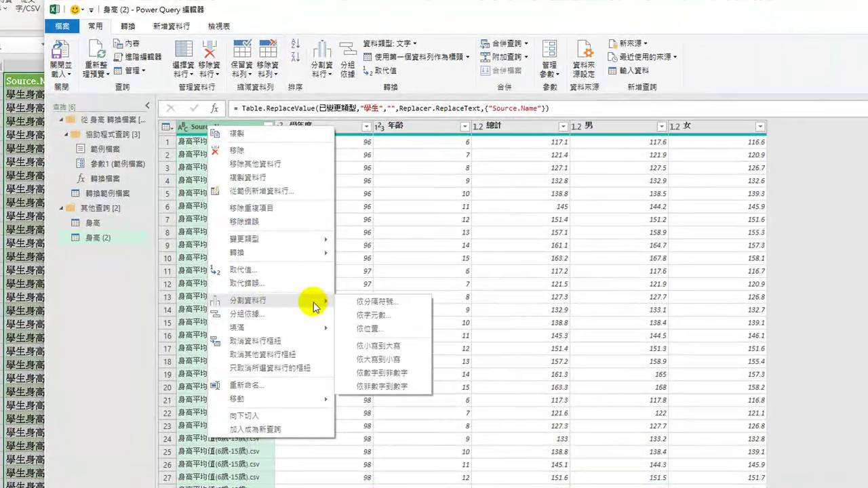
left_click(367, 302)
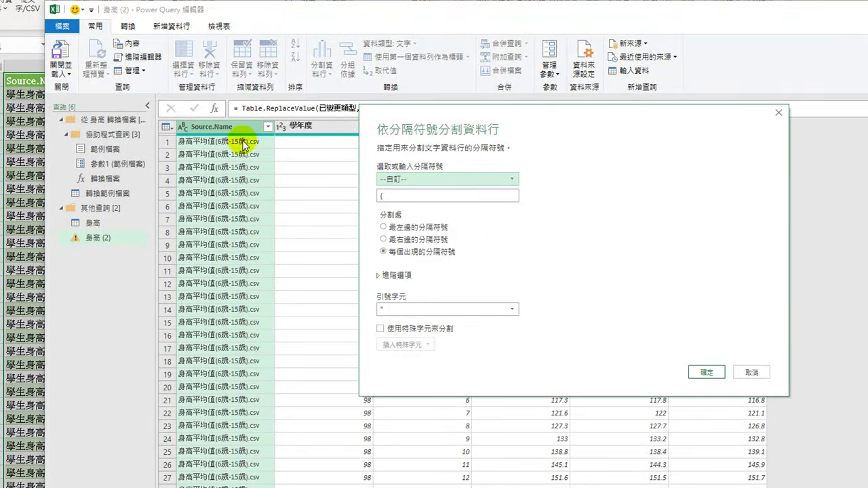
left_click(392, 228)
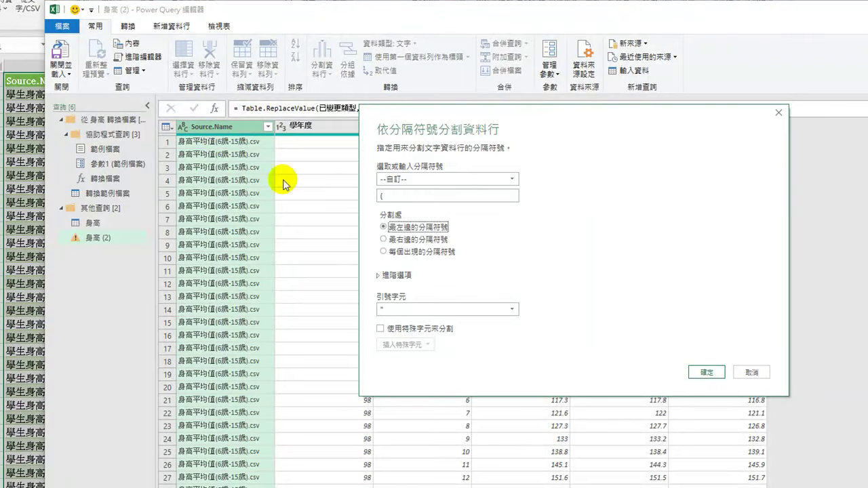
left_click(711, 373)
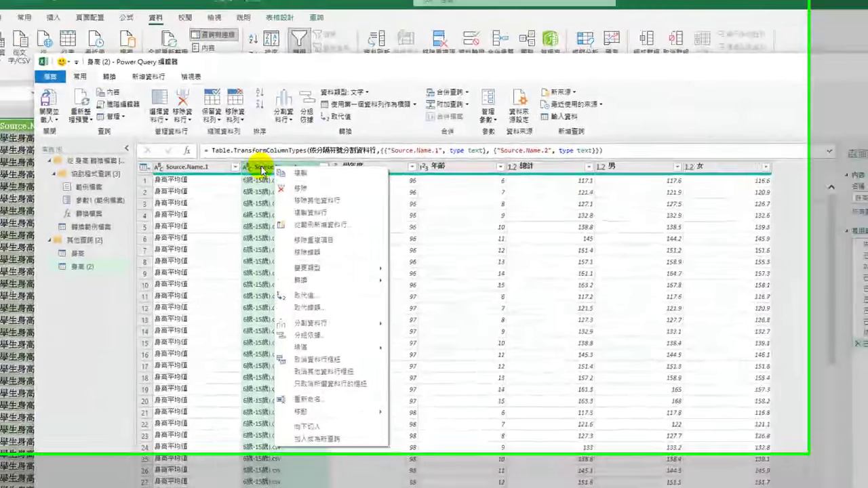
Remove the Source.Name.2 column from the 身高 (2) query.
key("Escape")
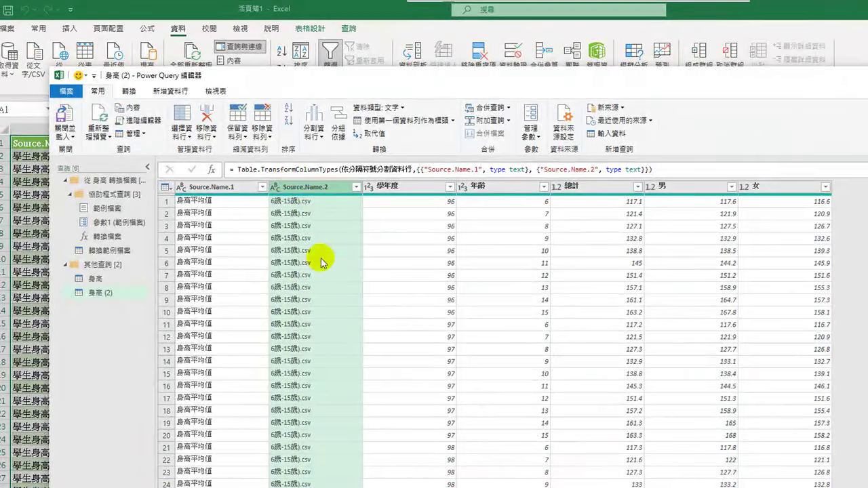
right_click(298, 191)
left_click(326, 213)
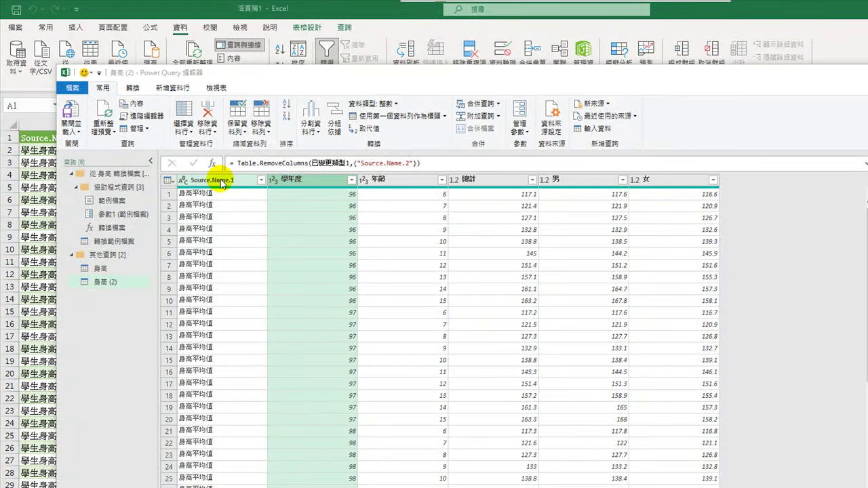
Rename the Source.Name.1 column to 次標.
left_click(616, 66)
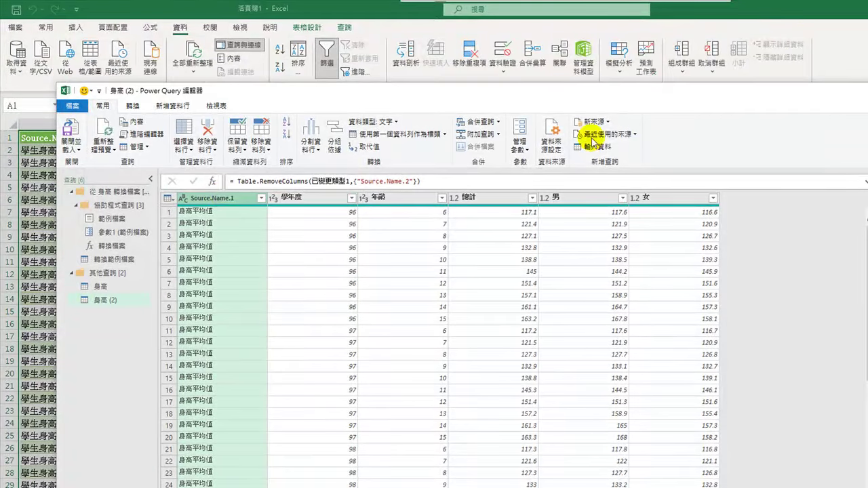
right_click(215, 202)
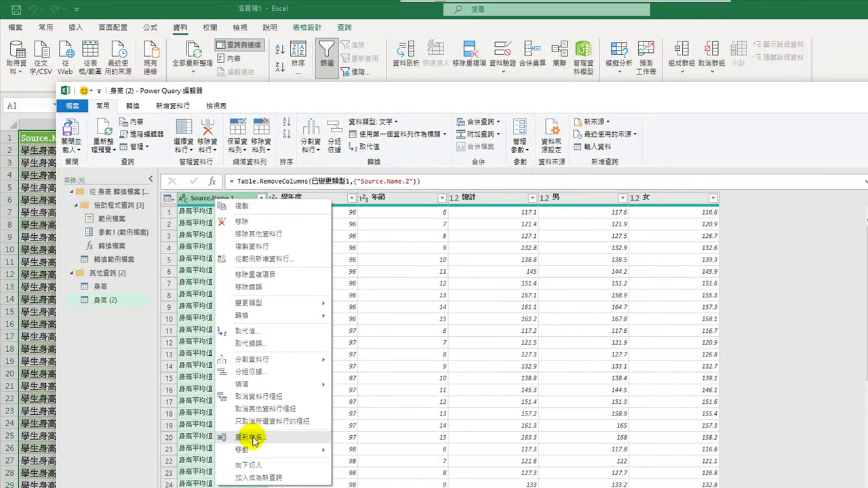
left_click(205, 199)
double_click(210, 198)
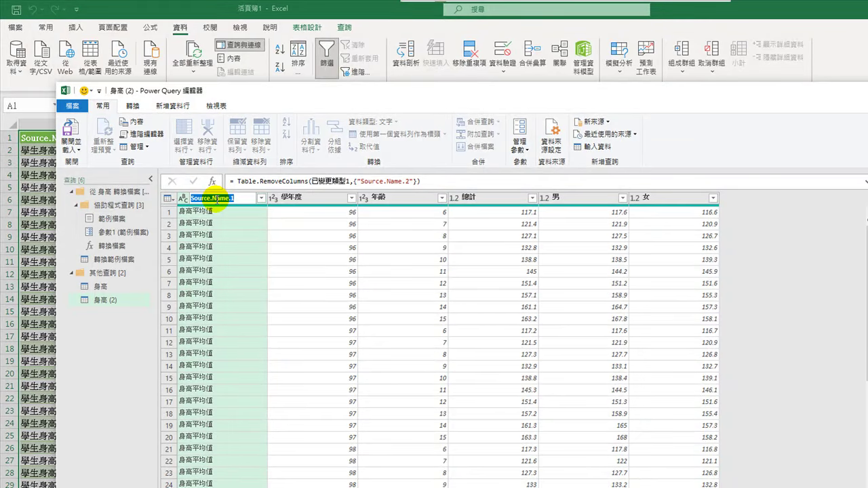
type("文本")
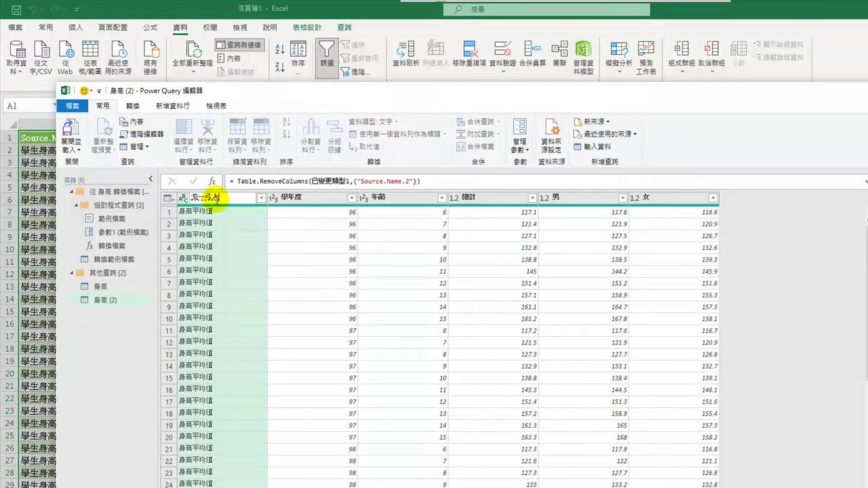
key("space")
key("Return")
key("Return")
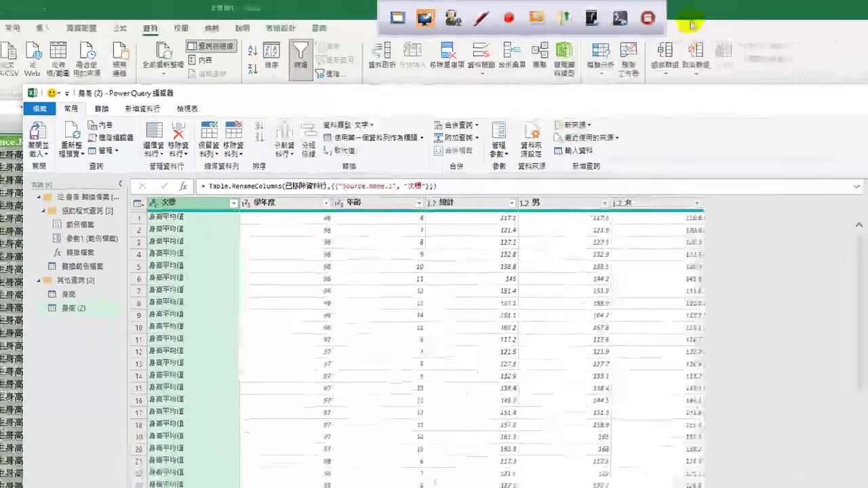
Remove the 總計 column from the 身高 (2) query.
left_click(302, 290)
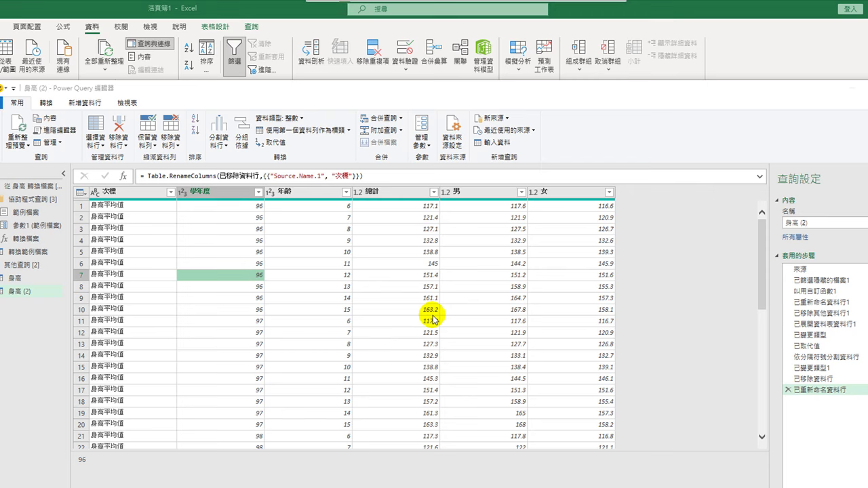
left_click(392, 194)
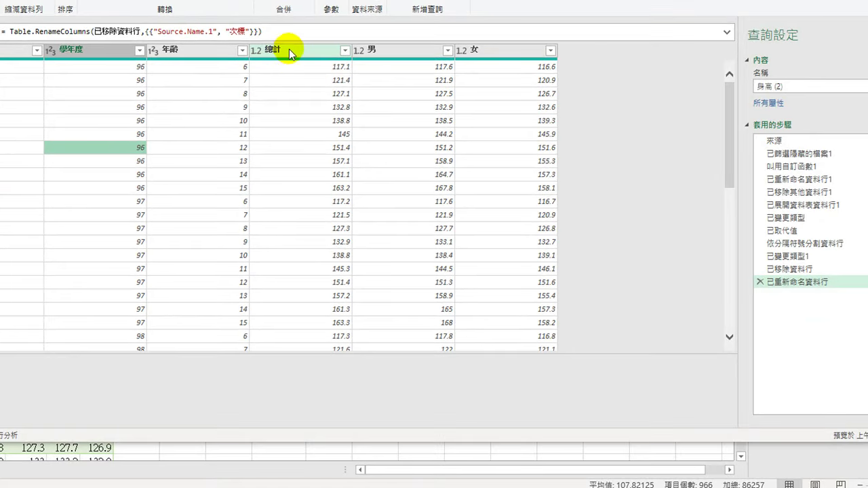
left_click(289, 51)
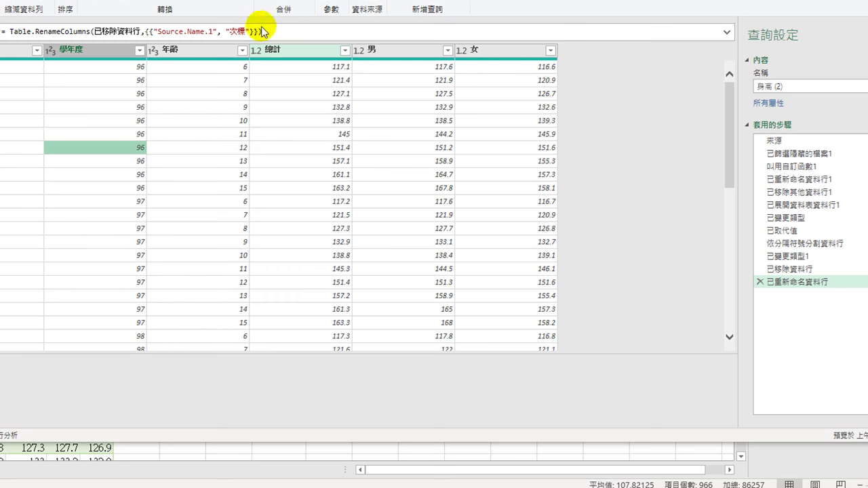
left_click(281, 51)
left_click(281, 51)
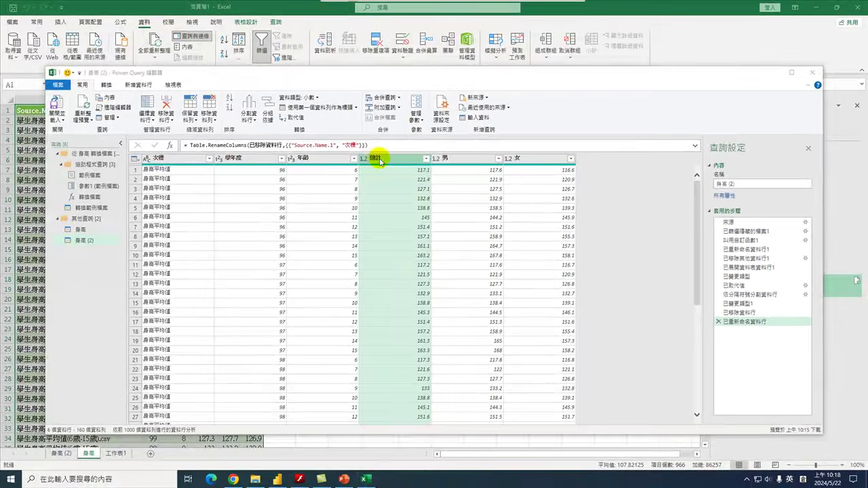
right_click(380, 162)
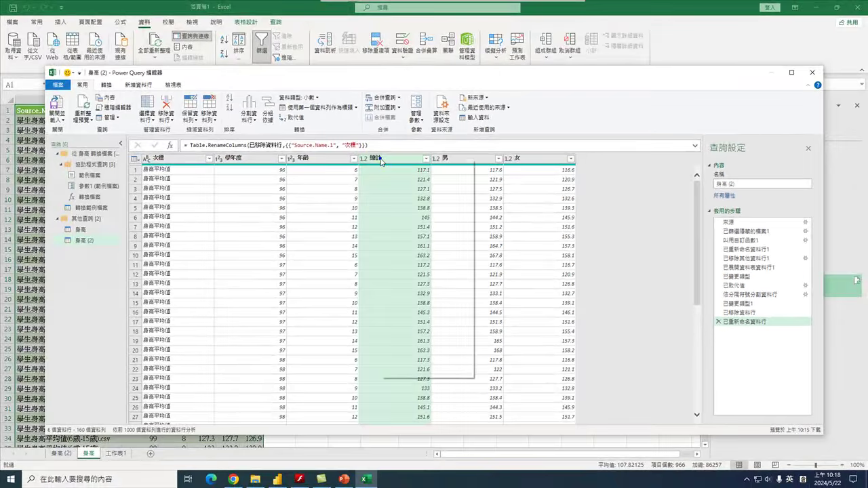
left_click(403, 178)
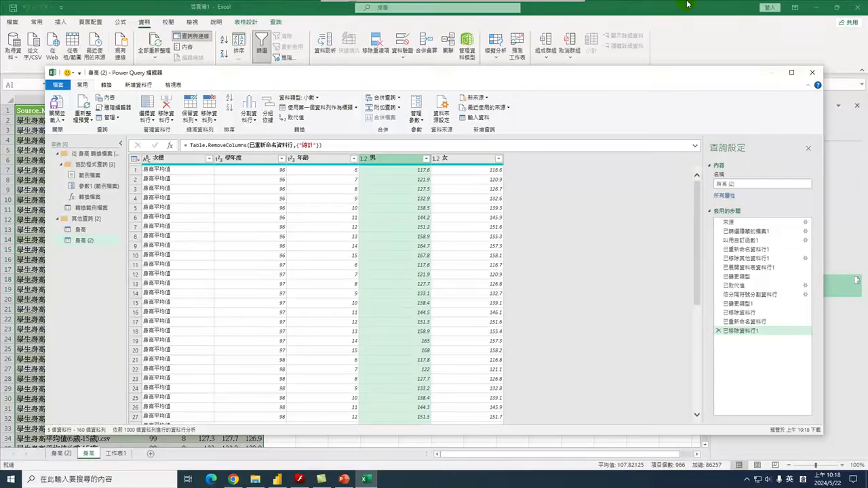
mouse_move(536, 19)
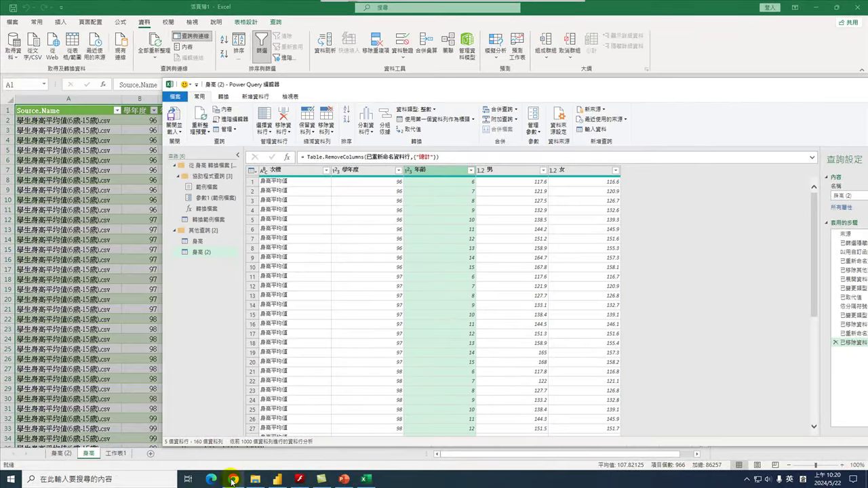
left_click(233, 480)
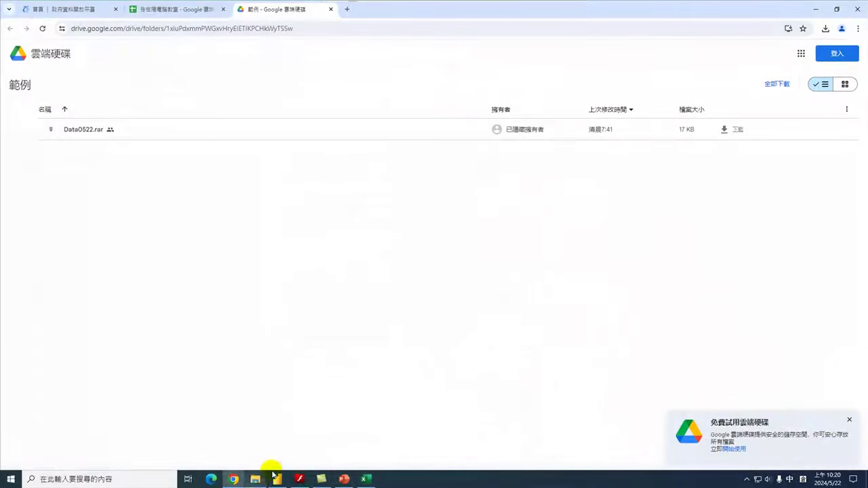
left_click(817, 9)
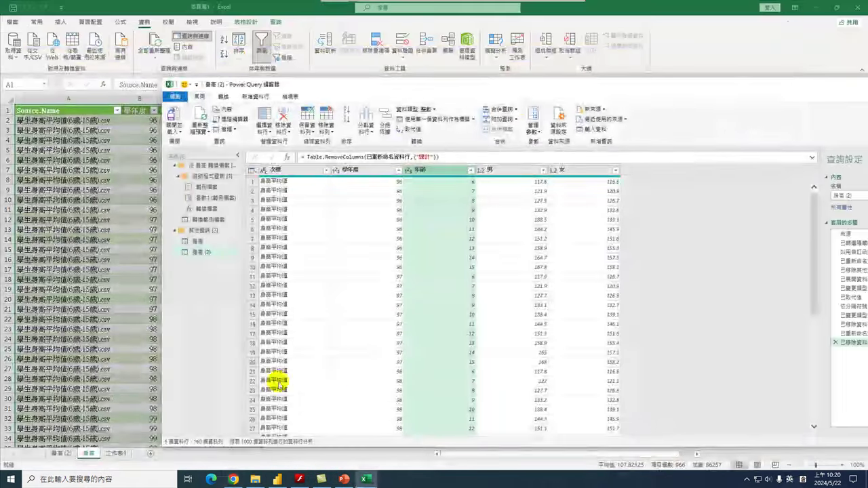
Unpivot the 男 and 女 columns of the 身高 (2) query into attribute and value rows.
left_click(504, 170)
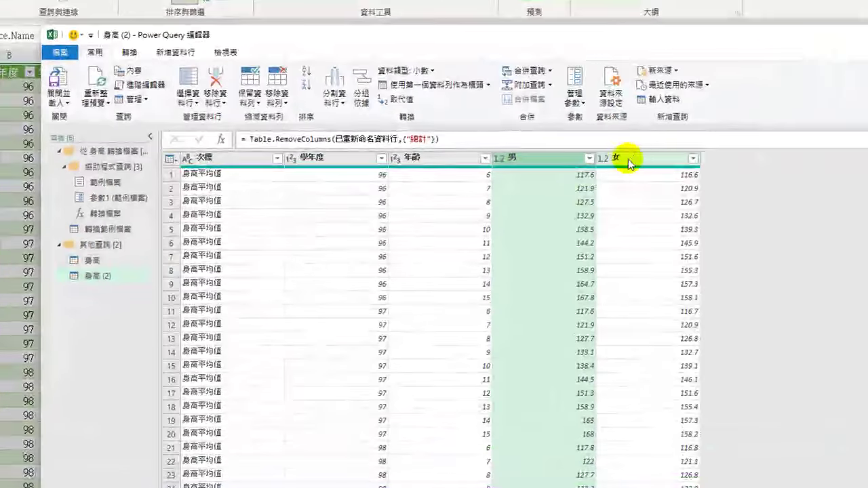
left_click(580, 170, "ctrl")
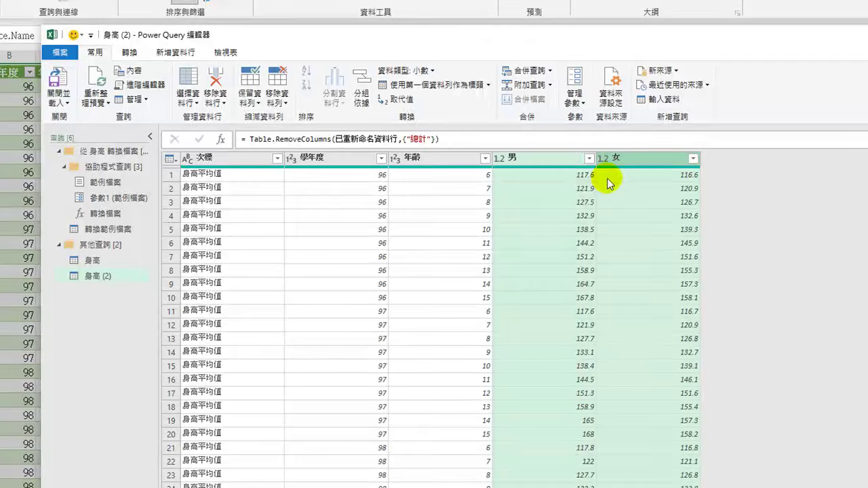
left_click(129, 53)
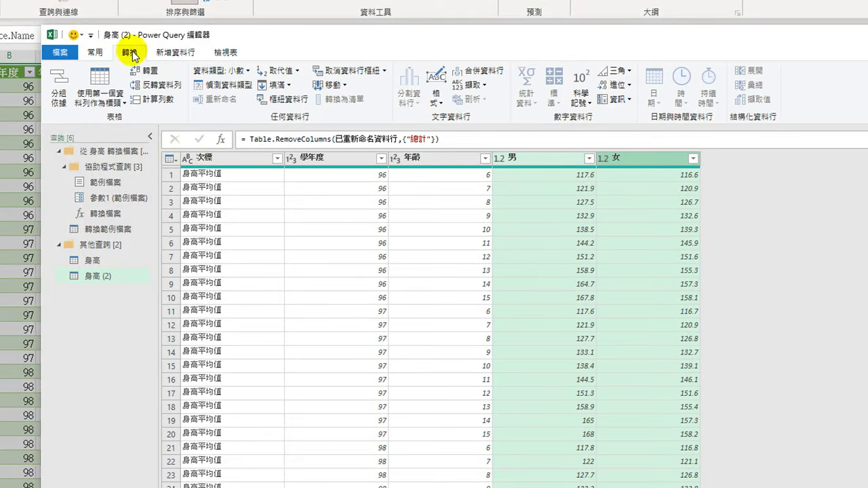
left_click(345, 73)
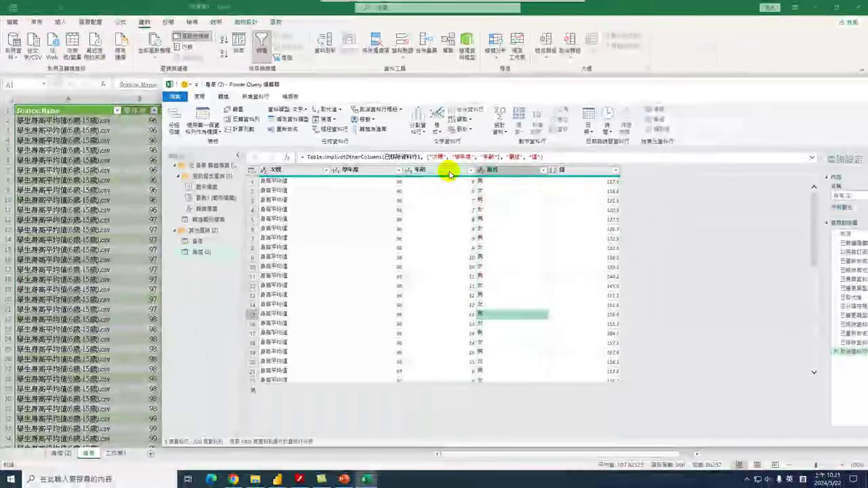
Merge the 年齡 and 屬性 columns without a separator into a column named 主標.
left_click(434, 251)
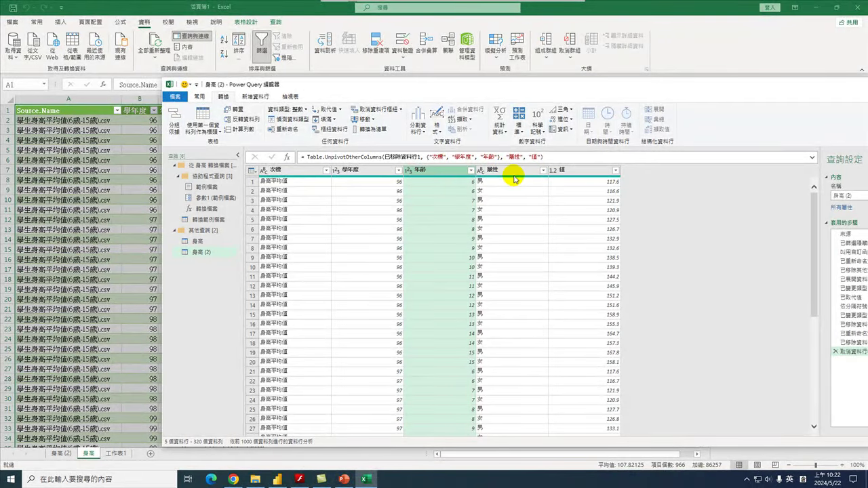
mouse_move(515, 179)
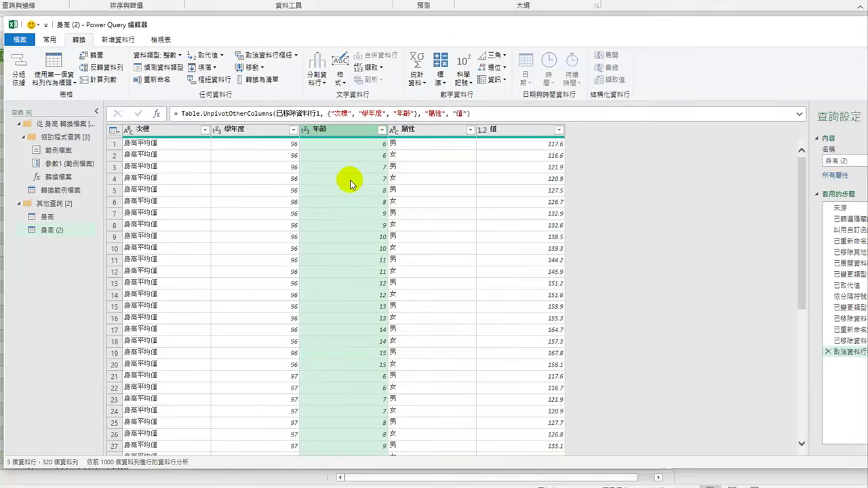
left_click(424, 131, "ctrl")
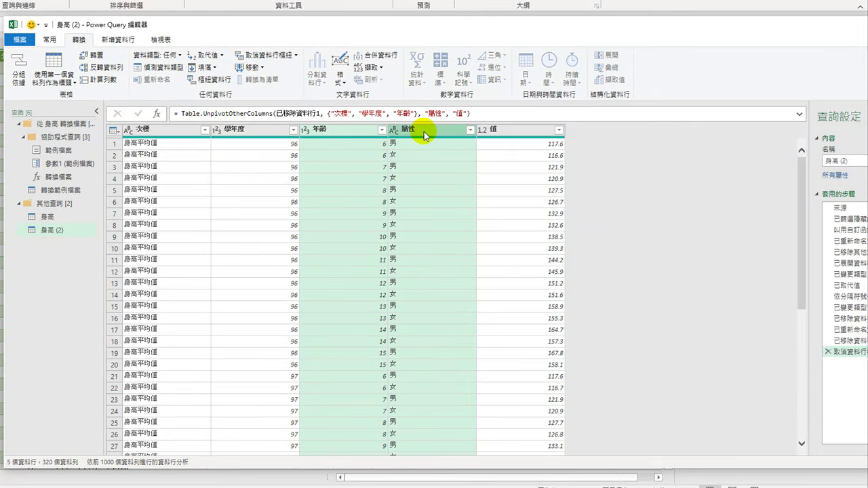
right_click(425, 135)
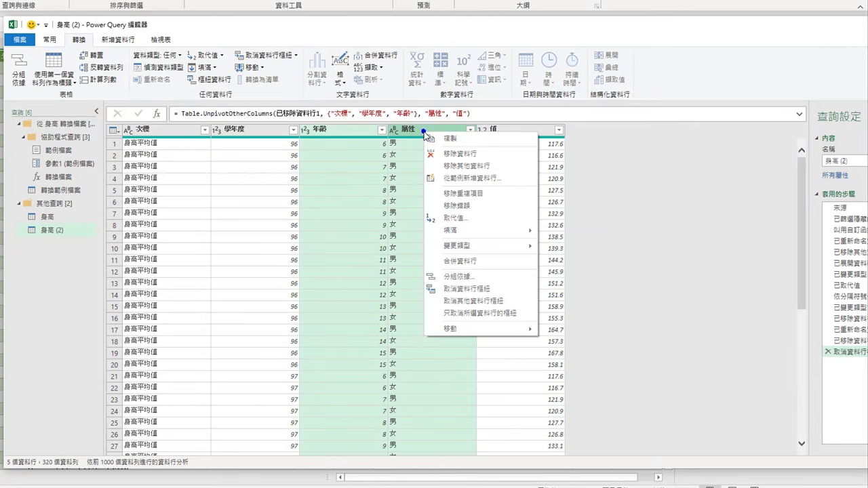
left_click(468, 262)
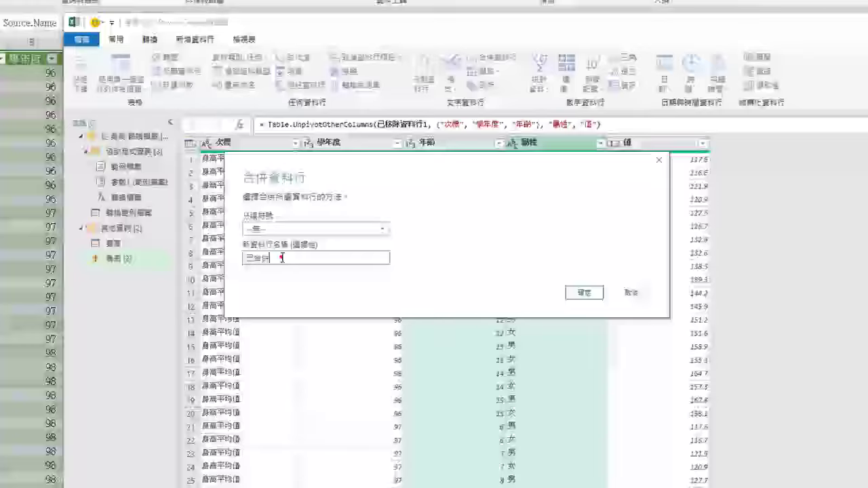
double_click(256, 256)
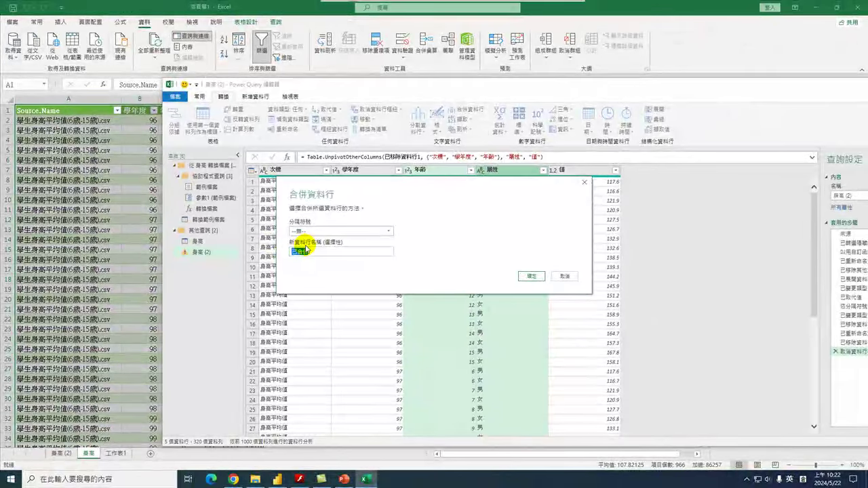
type("yg")
type("主題")
type("mwf")
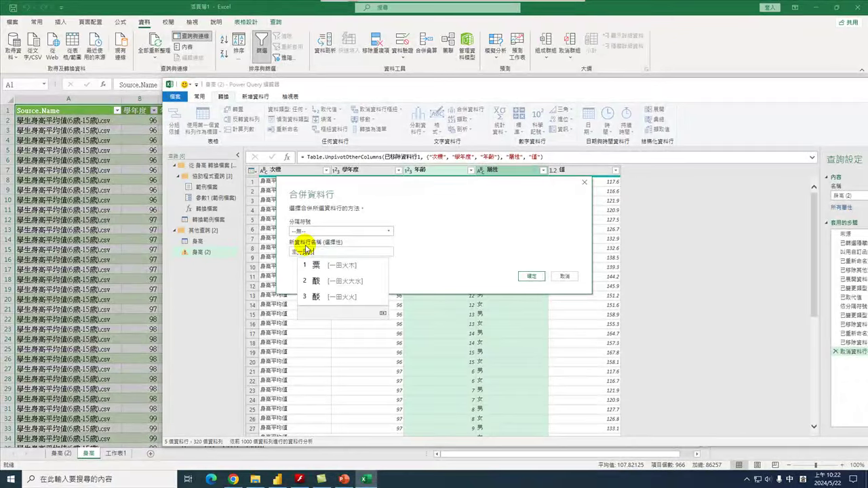
key("Escape")
key("BackSpace")
key("BackSpace")
type("主題")
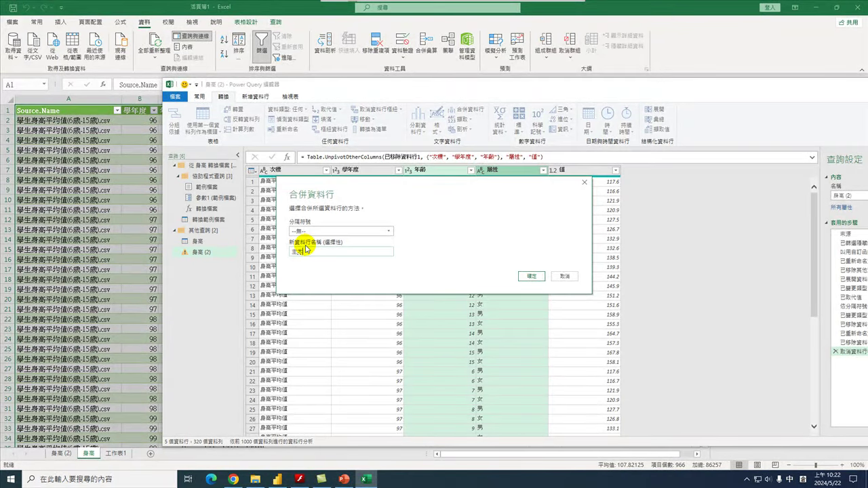
key("Escape")
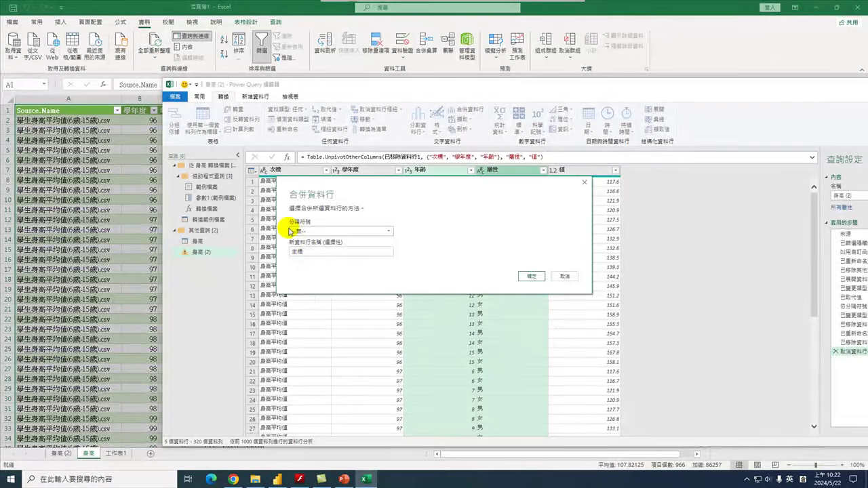
left_click(533, 278)
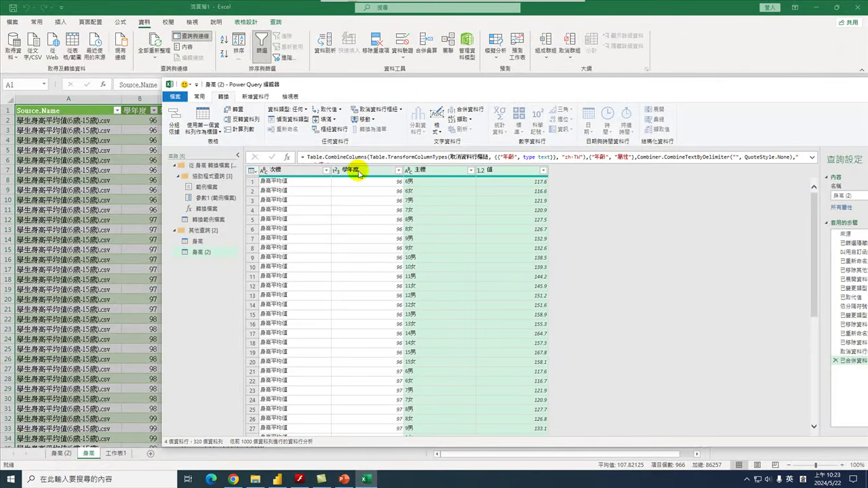
Add a custom column named 日期 with the formula [學年度] + 1911.
left_click(359, 195)
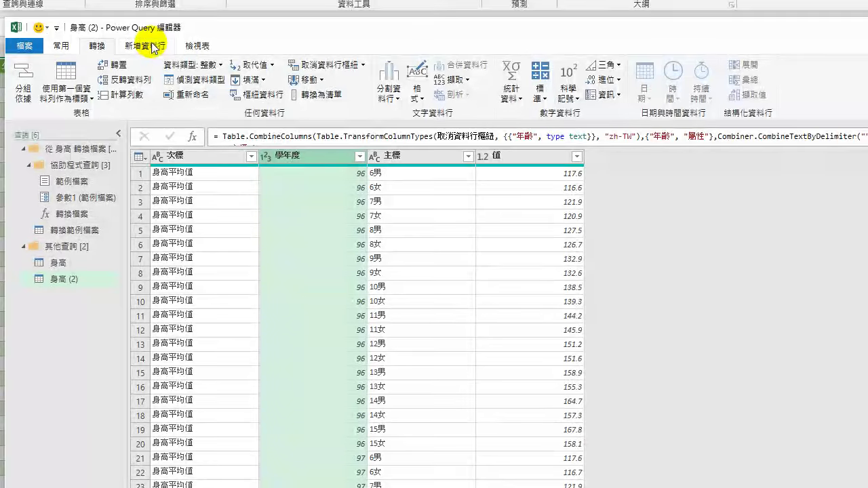
left_click(156, 48)
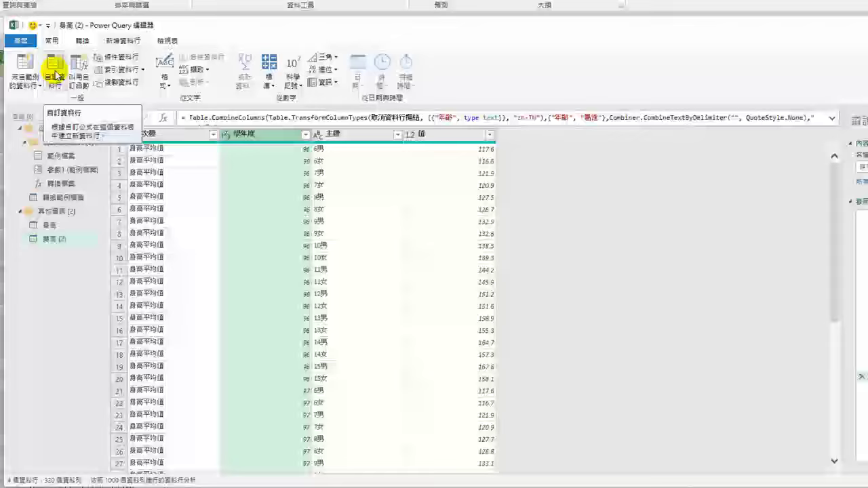
left_click(54, 71)
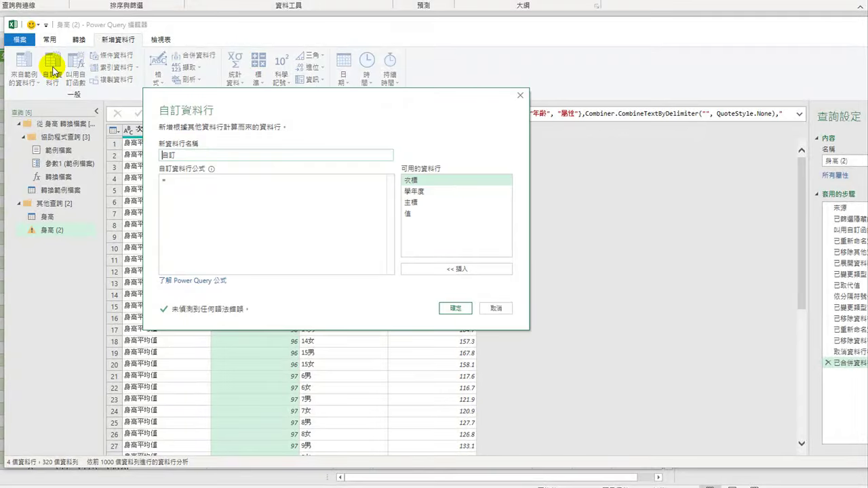
double_click(168, 156)
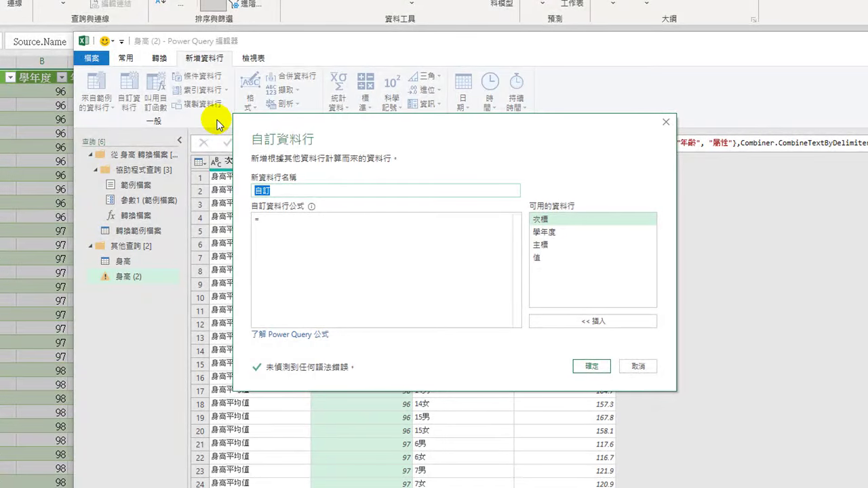
type("日廿金月")
key("space")
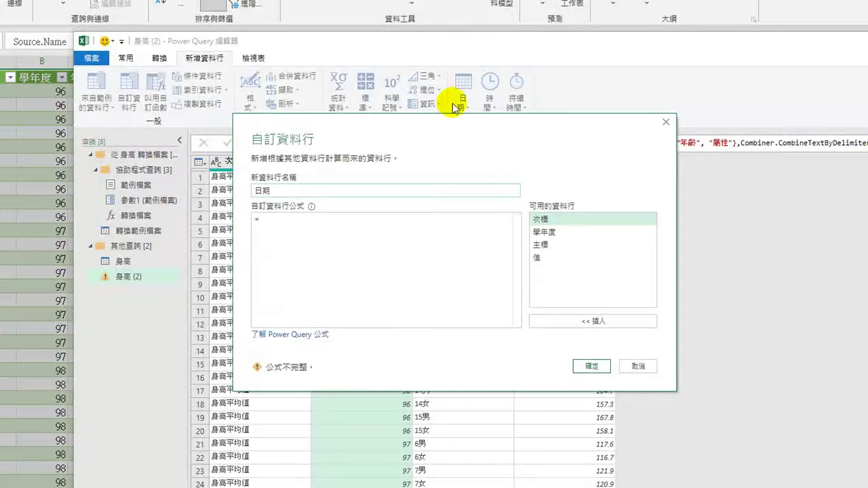
left_click(276, 224)
left_click(275, 223)
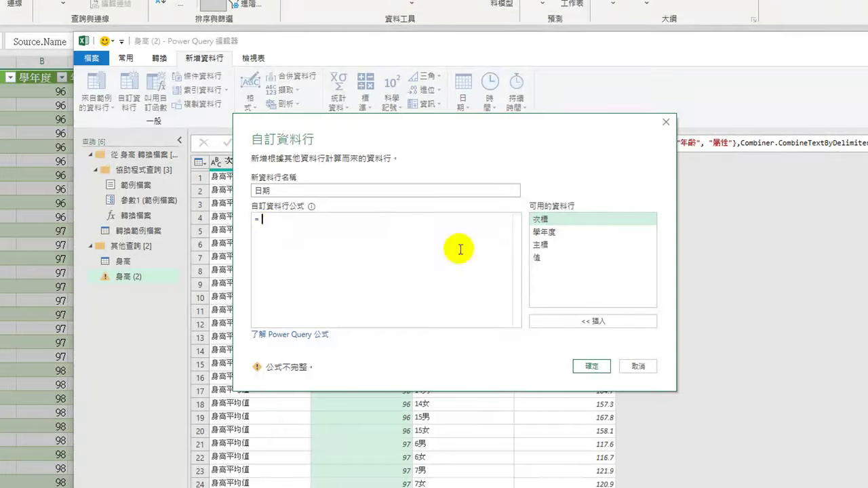
double_click(547, 234)
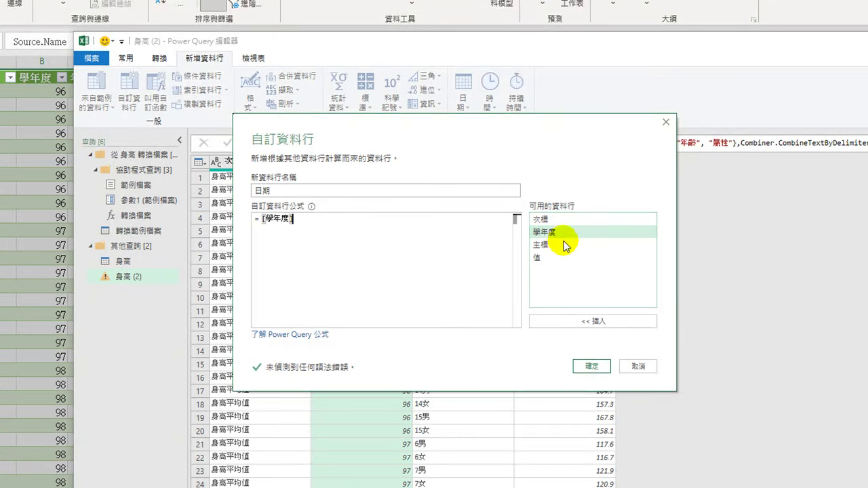
type("+ 1911")
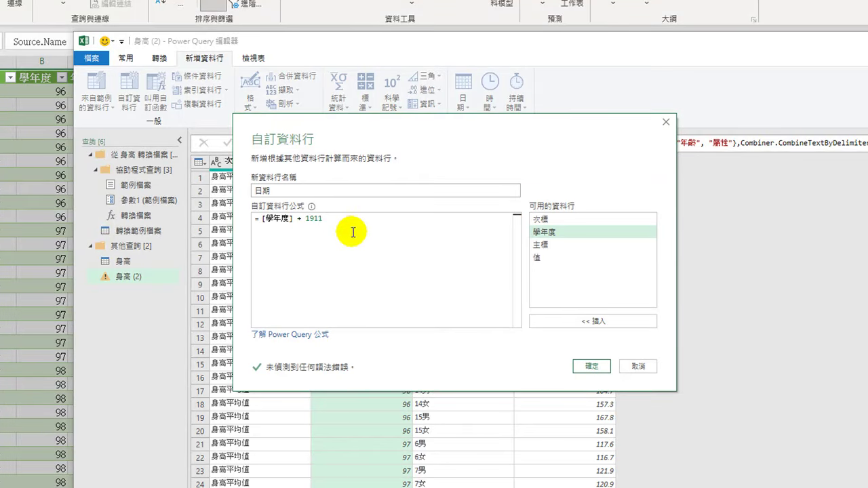
left_click(591, 366)
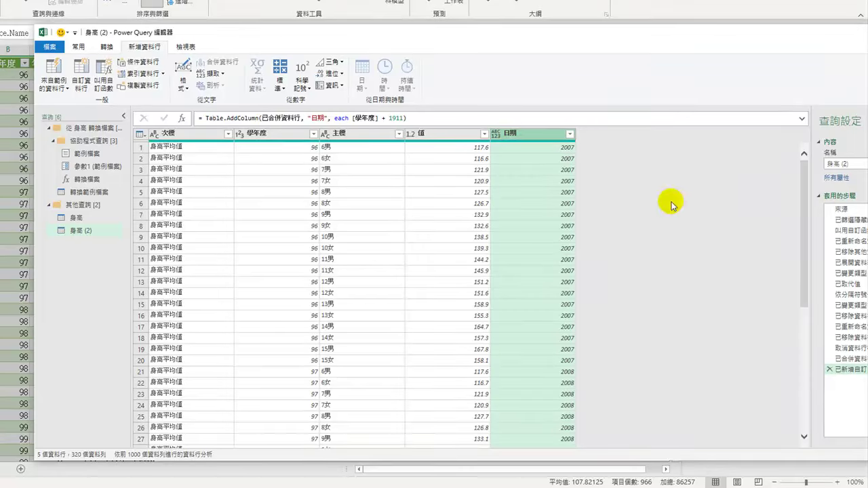
Reopen the definition of the 日期 custom column to review its formula, then close it.
double_click(852, 372)
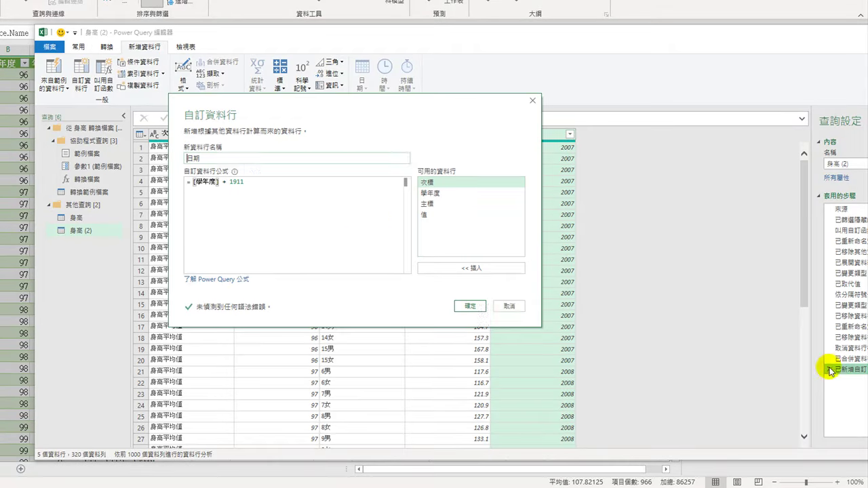
left_click(258, 186)
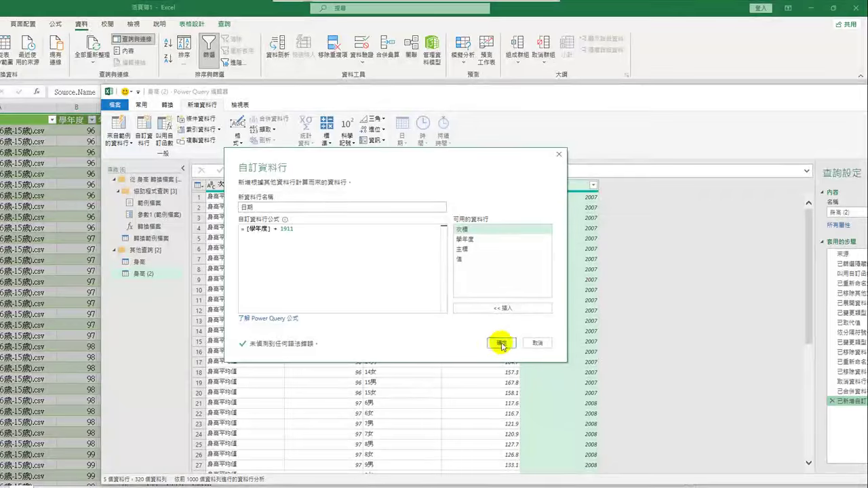
left_click(584, 370)
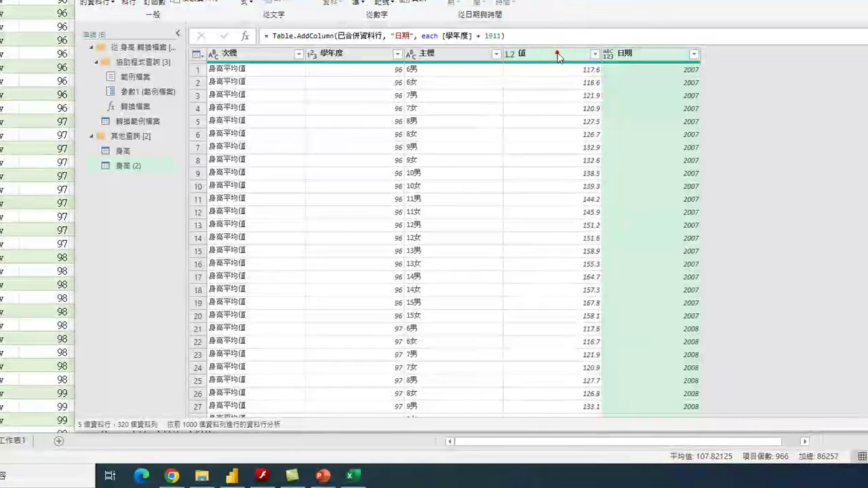
left_click(640, 54)
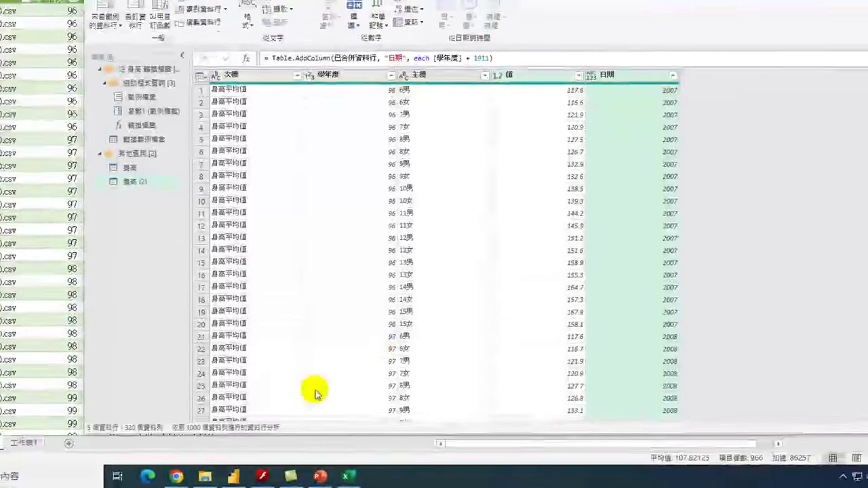
left_click(529, 164)
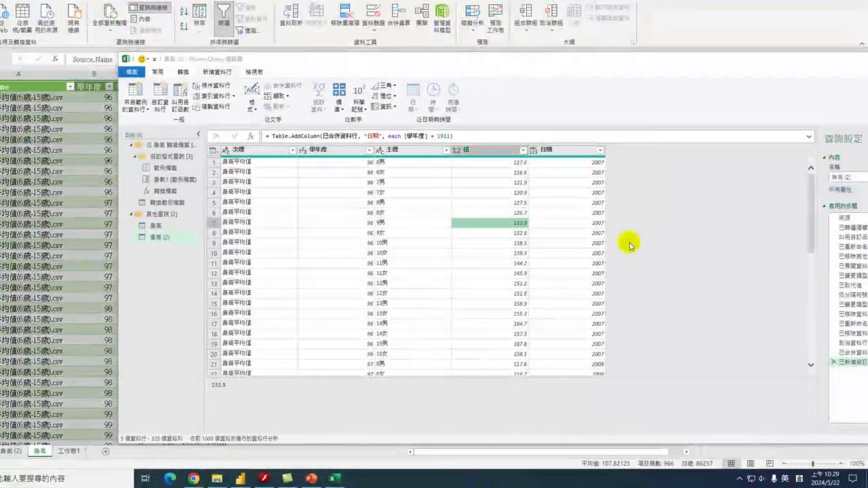
left_click(567, 151)
left_click(563, 253)
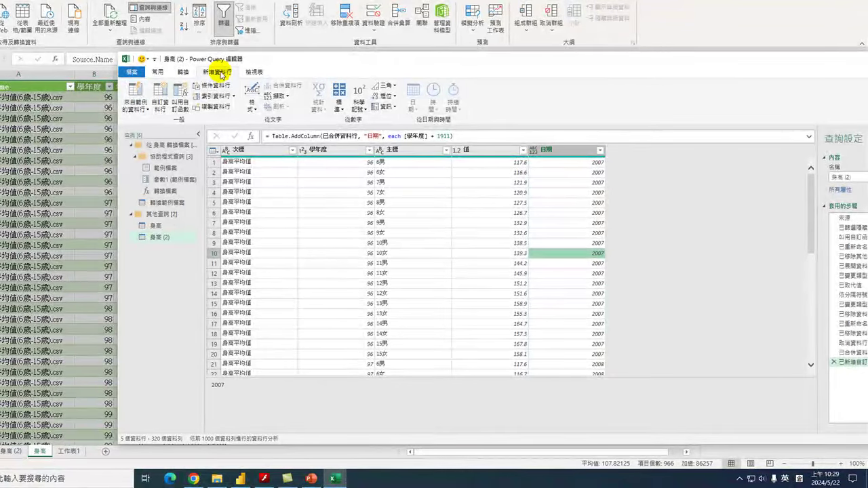
Add a custom column with the default name 自訂 and the constant text formula "/12/31".
left_click(158, 95)
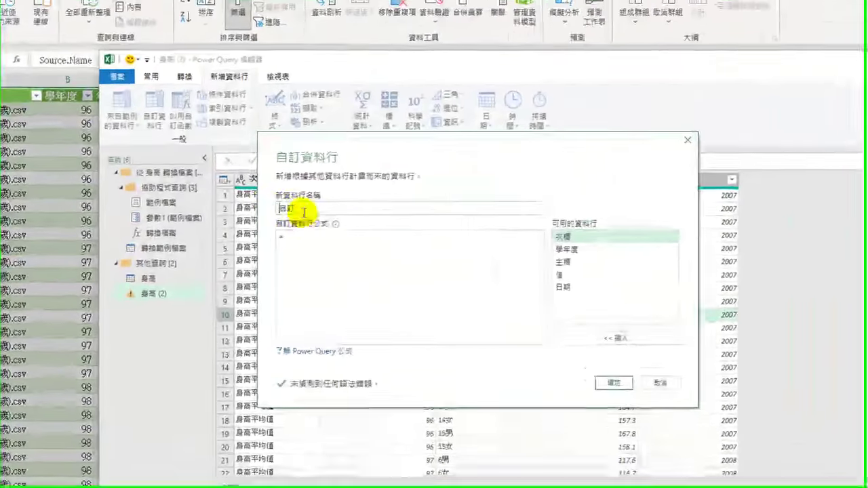
left_click(269, 197)
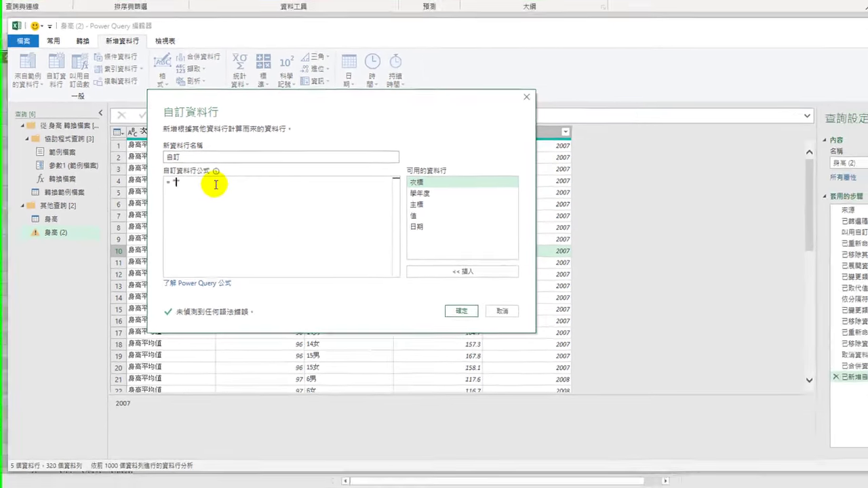
type("\"\"")
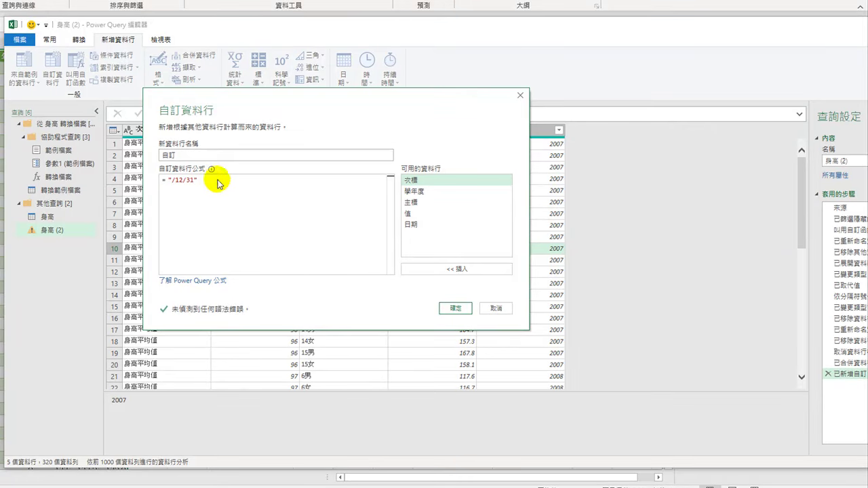
left_click(456, 308)
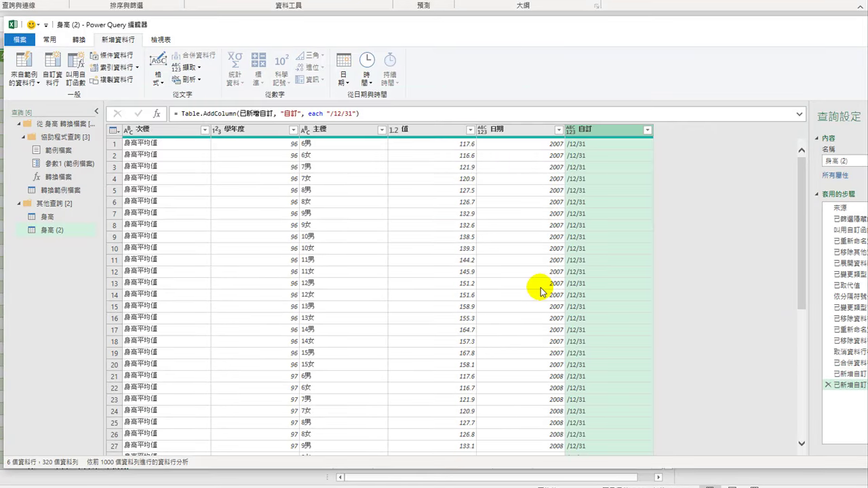
Merge the 日期 and 自訂 columns without a separator into a column named 日期.
left_click(513, 133)
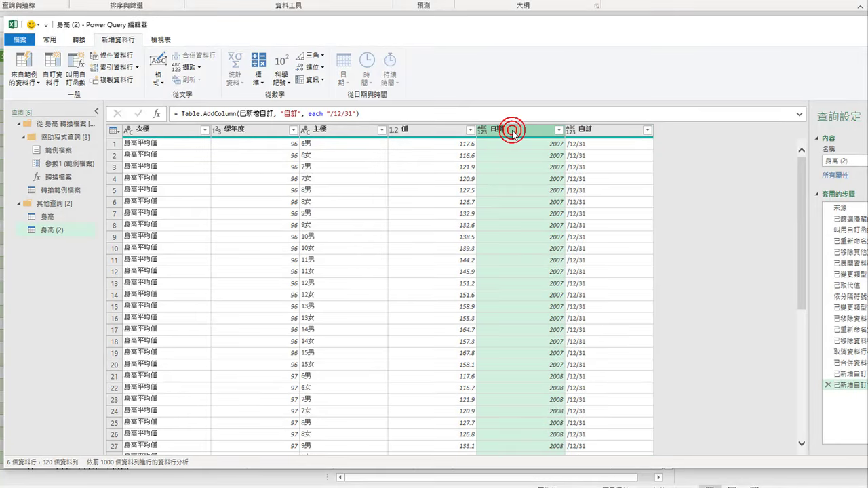
left_click(597, 133, "ctrl")
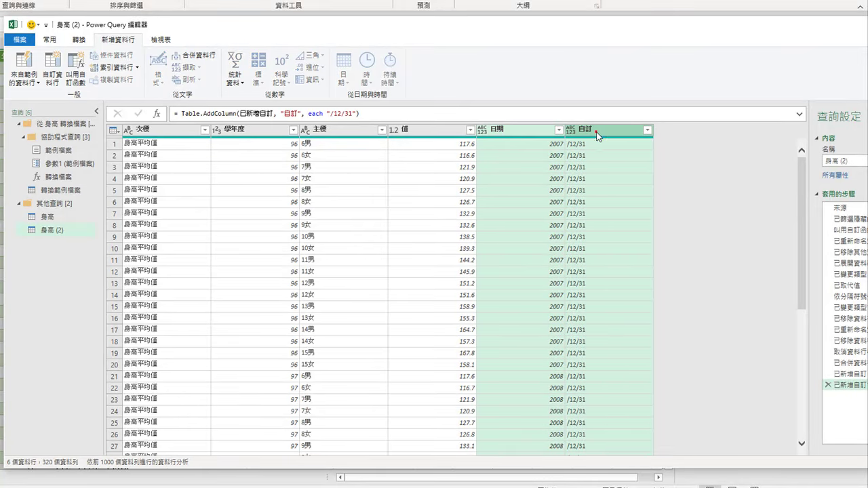
right_click(520, 133)
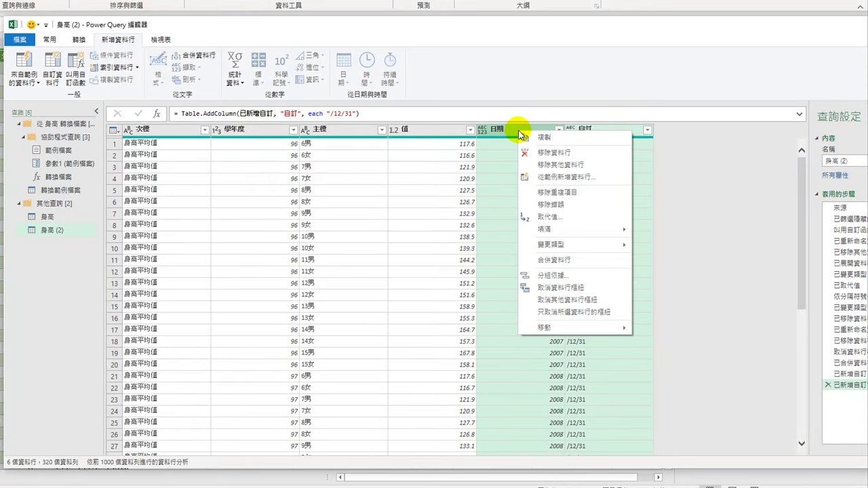
left_click(554, 259)
left_click_drag(194, 230, 174, 238)
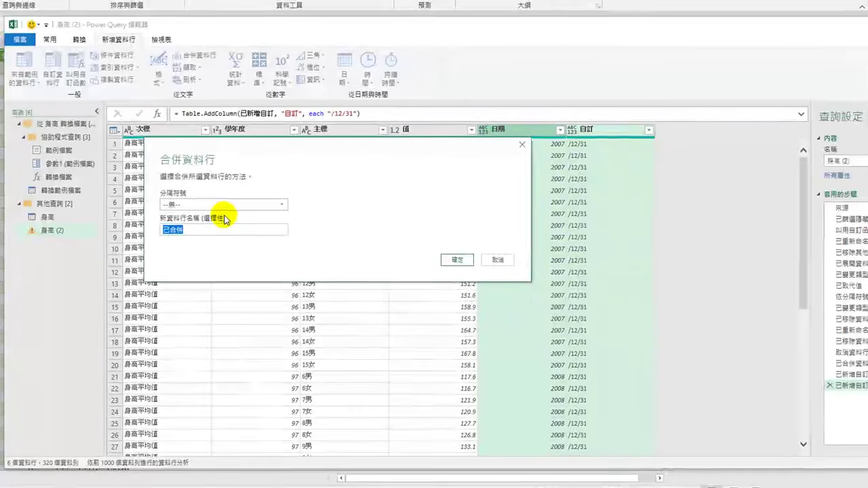
type("日期")
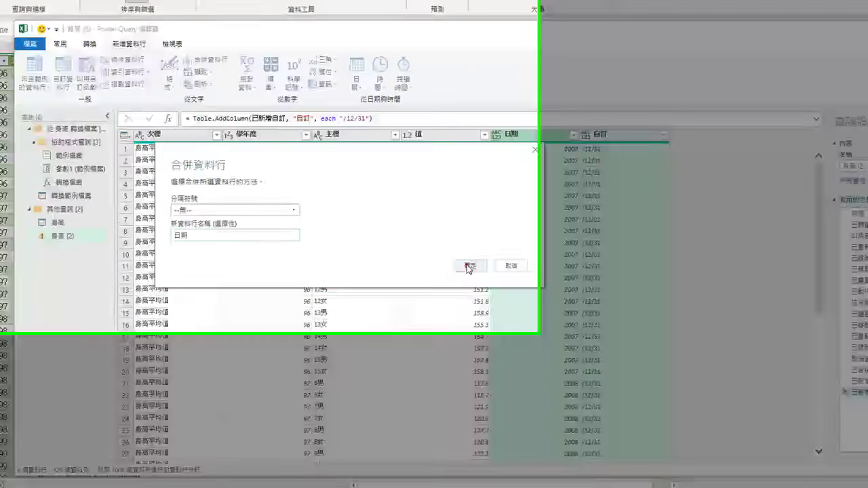
left_click(456, 259)
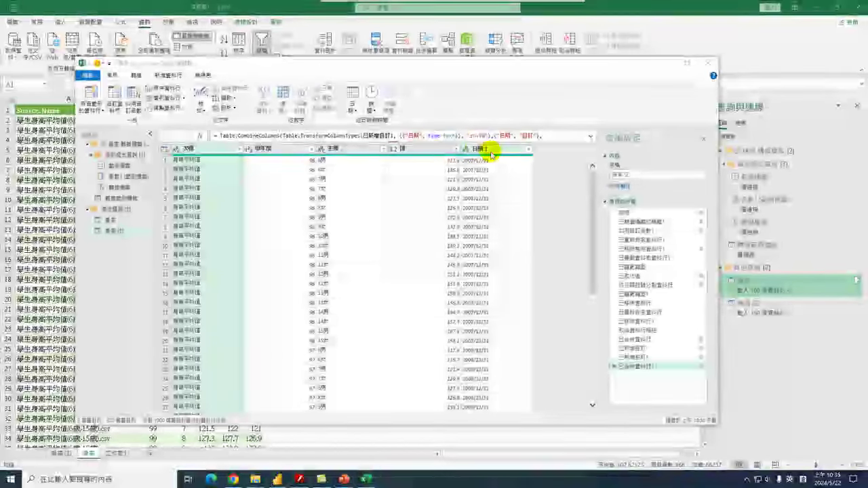
Rename the merged date column from 日期.1 to 日期.
left_click(487, 150)
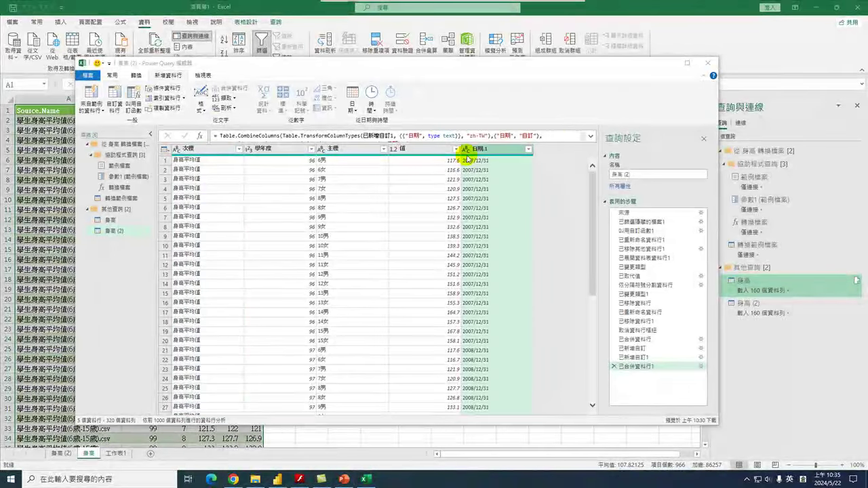
left_click(481, 149)
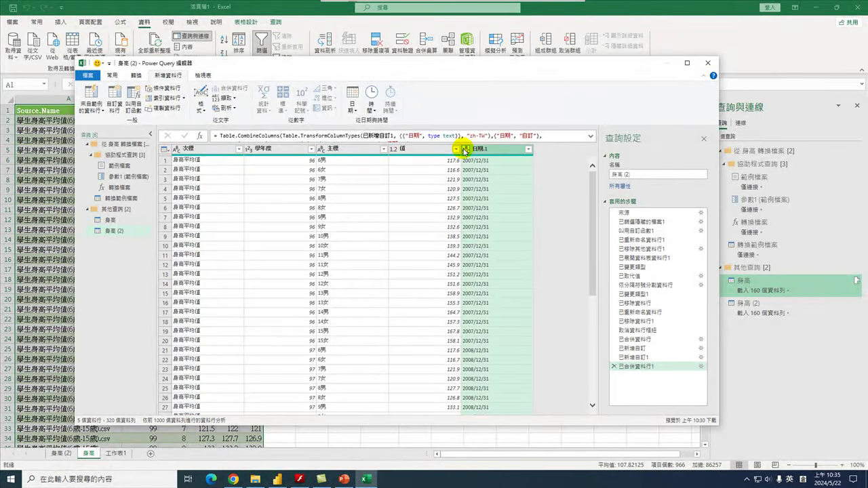
double_click(478, 149)
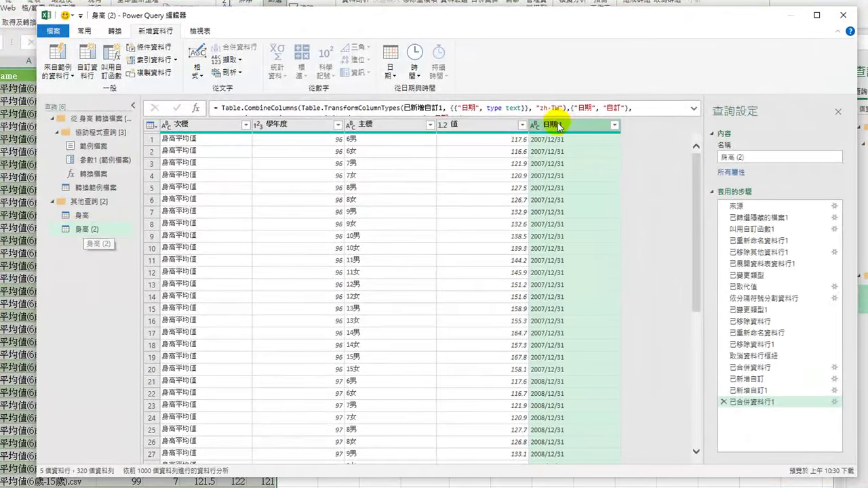
double_click(569, 128)
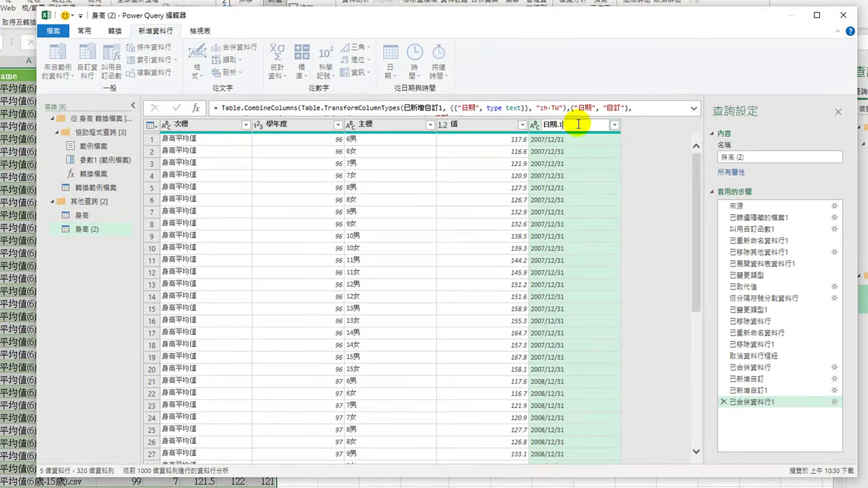
key("BackSpace")
key("BackSpace")
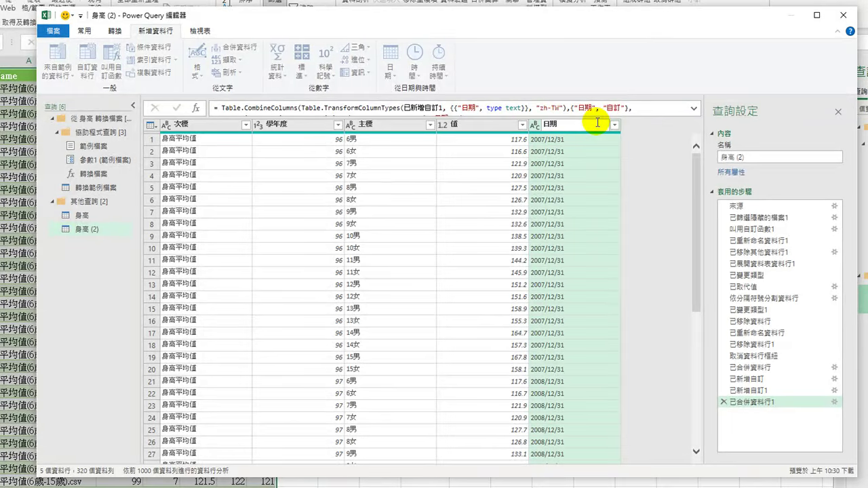
key("Return")
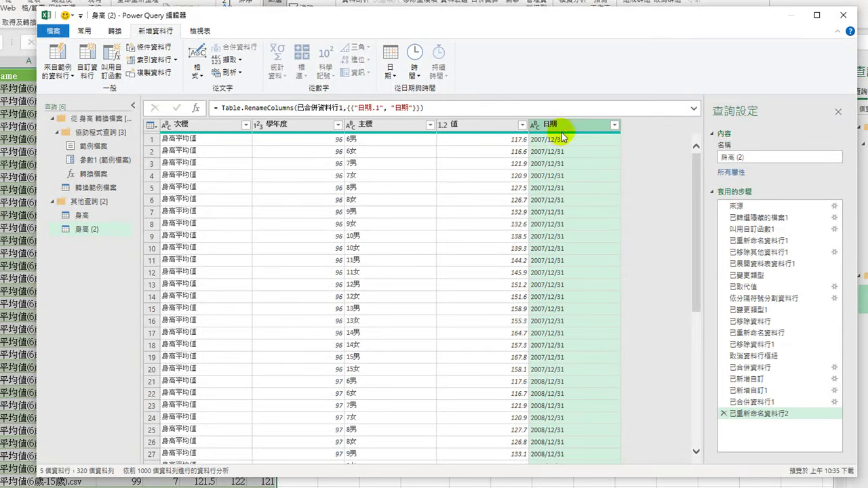
Set the 日期 column's data type to 日期 and move it in front of all other columns.
left_click(535, 126)
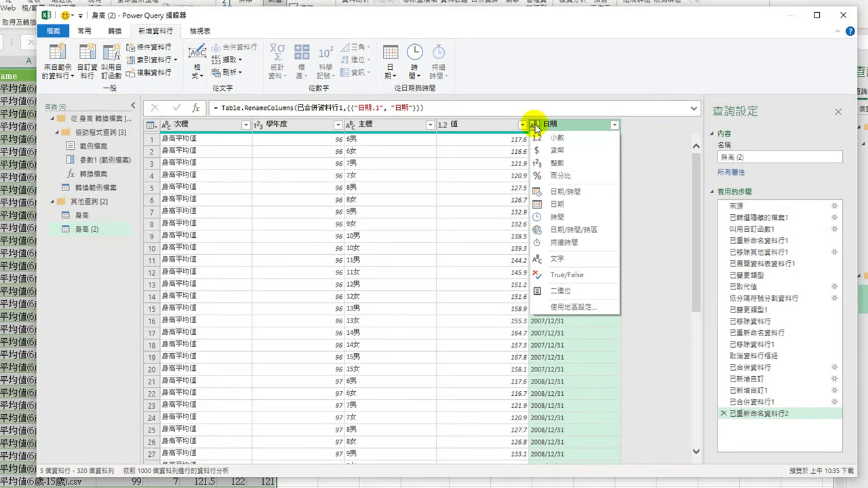
left_click(557, 207)
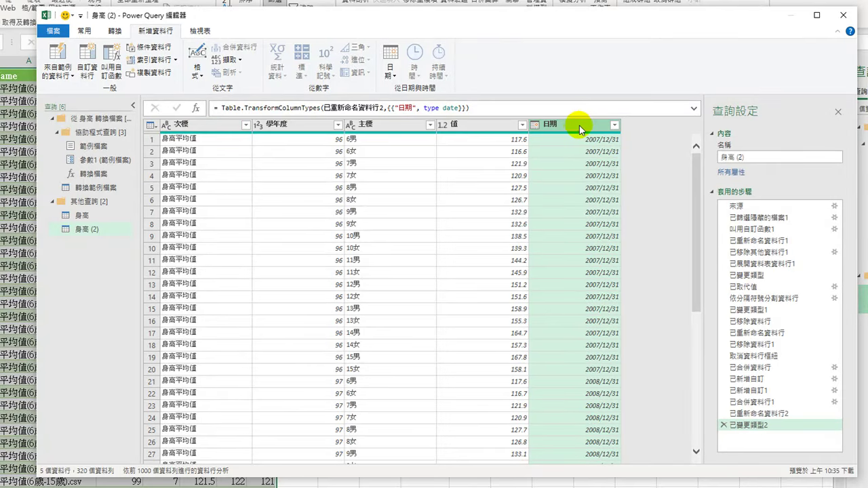
left_click_drag(579, 126, 197, 131)
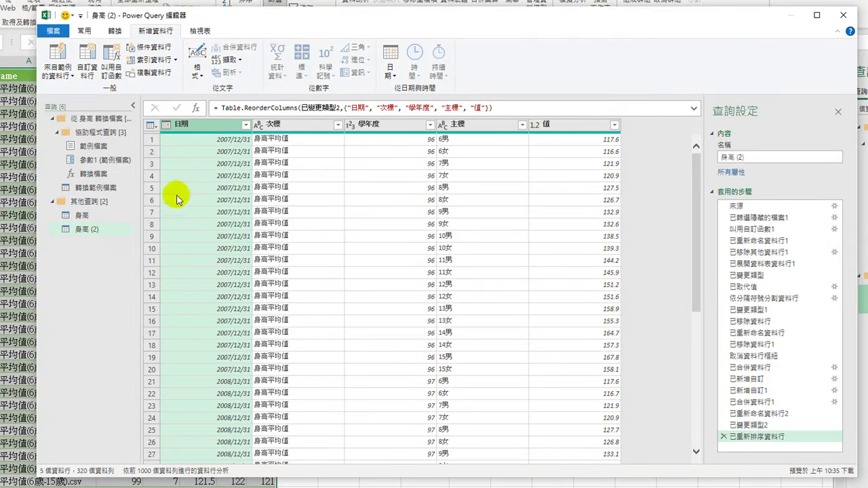
Remove the 學年度 column and move the 主標 column directly in front of 次標.
right_click(377, 126)
left_click(403, 146)
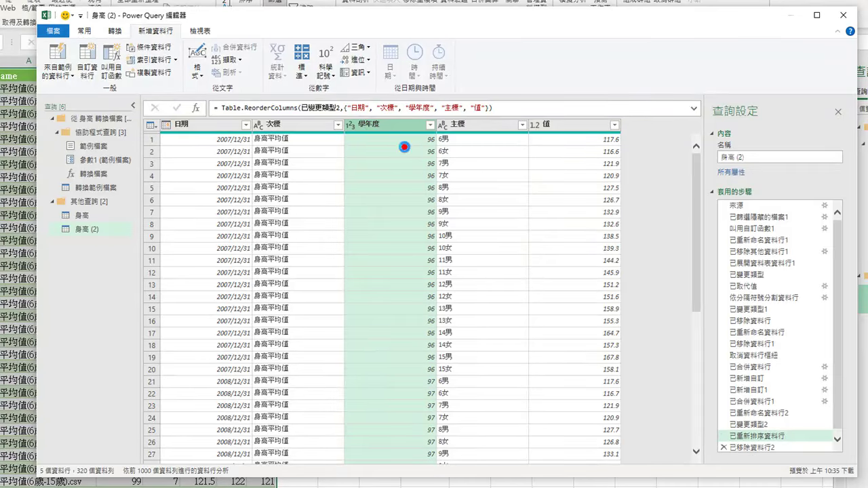
left_click_drag(392, 130, 267, 125)
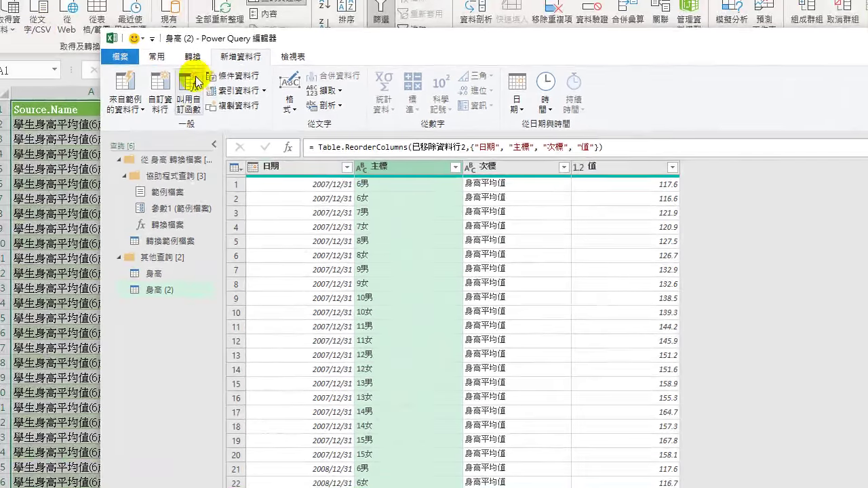
Compare the original 身高 query with 身高 (2), and close and load the result to the 身高 (2) sheet.
left_click(157, 57)
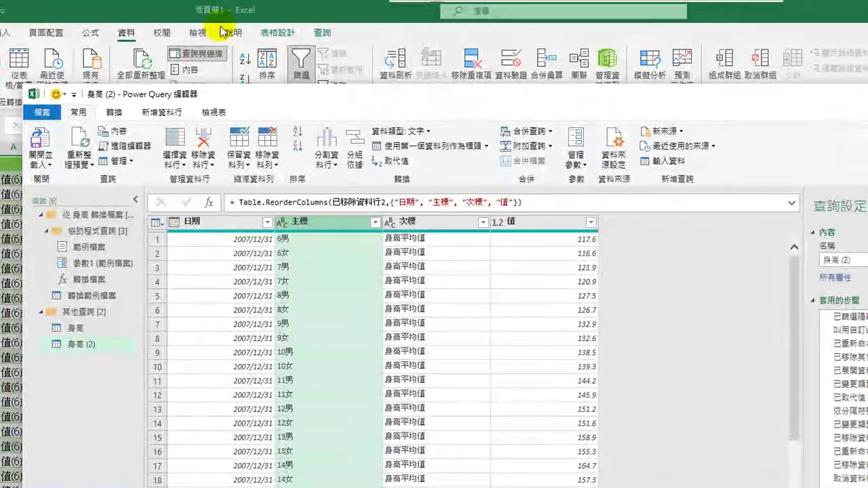
left_click(38, 158)
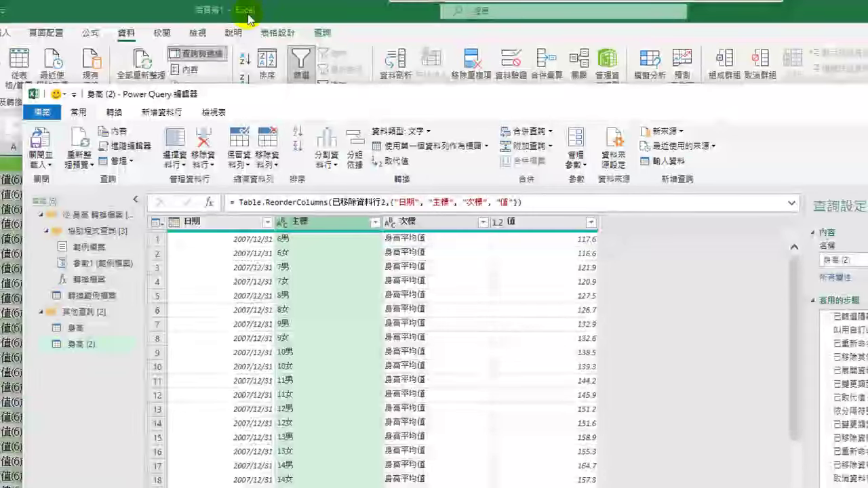
left_click(73, 345)
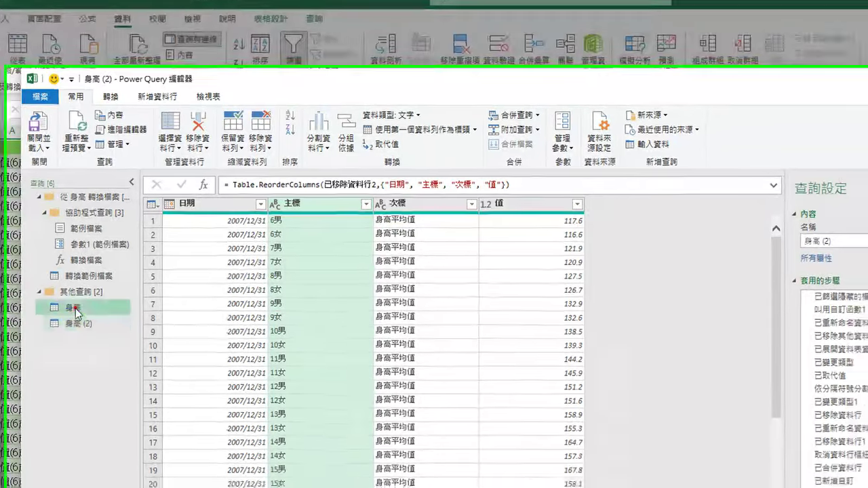
left_click(75, 329)
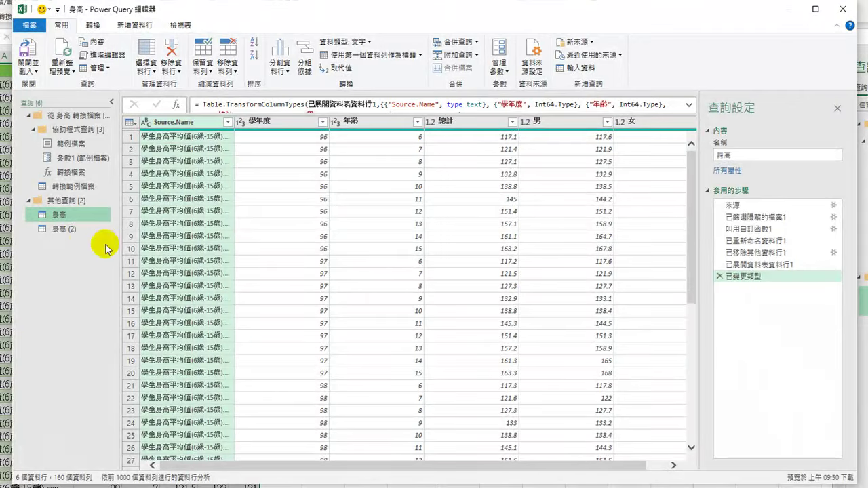
left_click(63, 231)
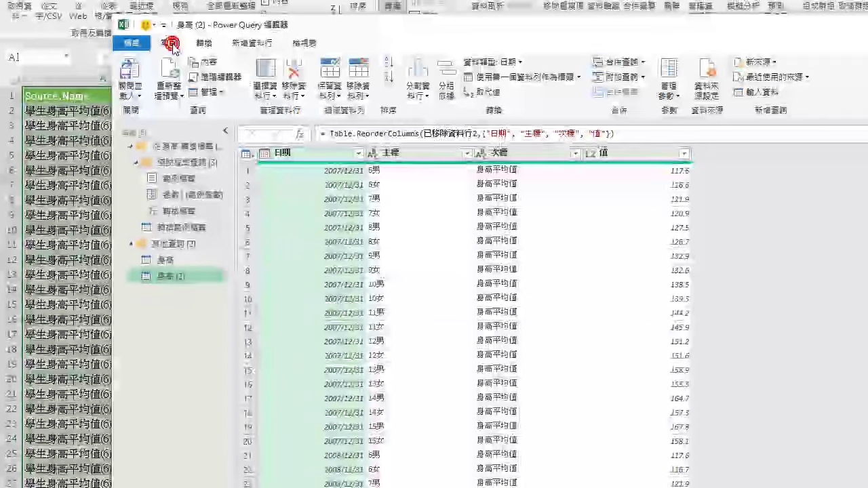
left_click(131, 71)
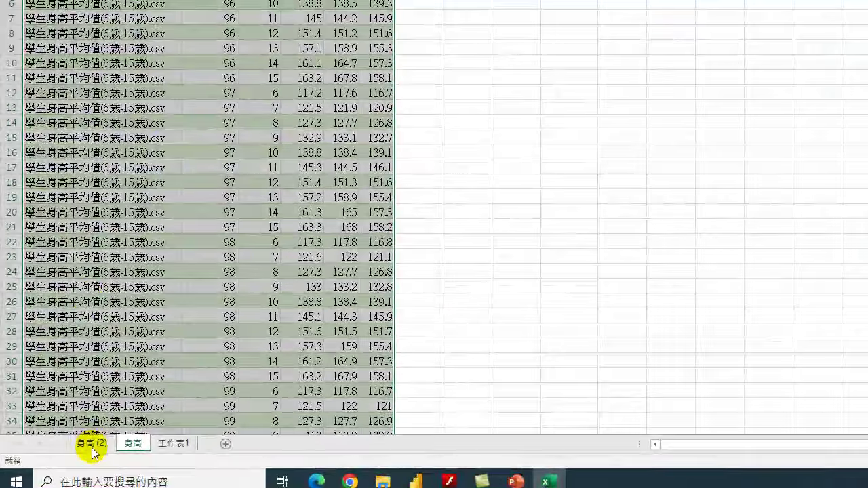
left_click(93, 447)
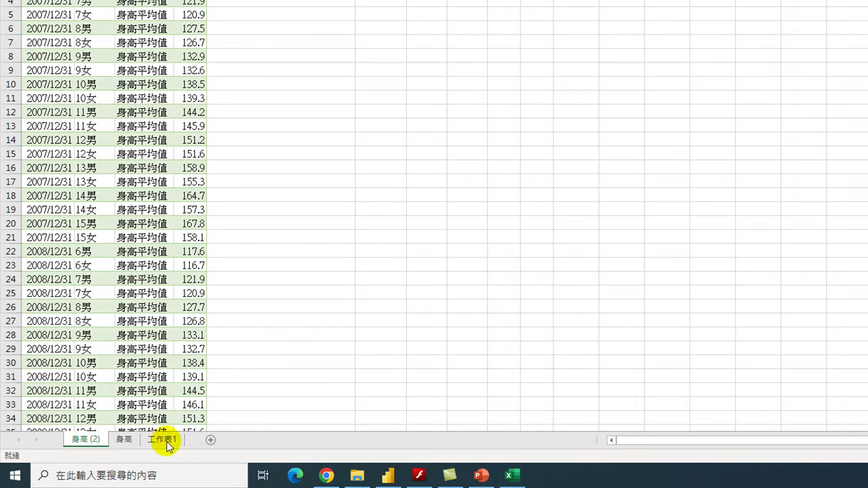
Delete the empty worksheet 工作表1 from the workbook.
left_click(163, 440)
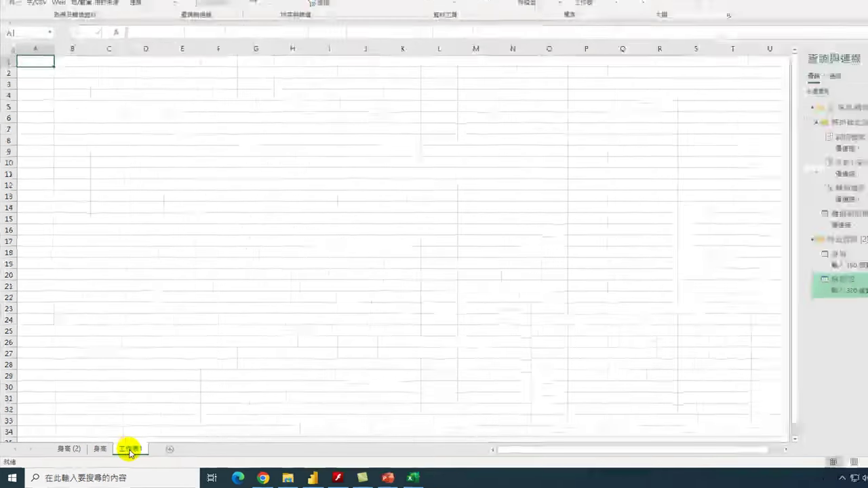
right_click(160, 440)
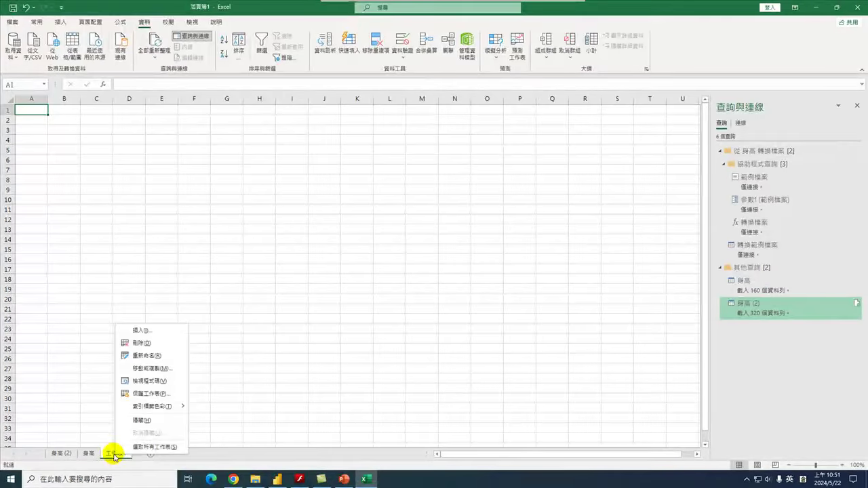
left_click(166, 343)
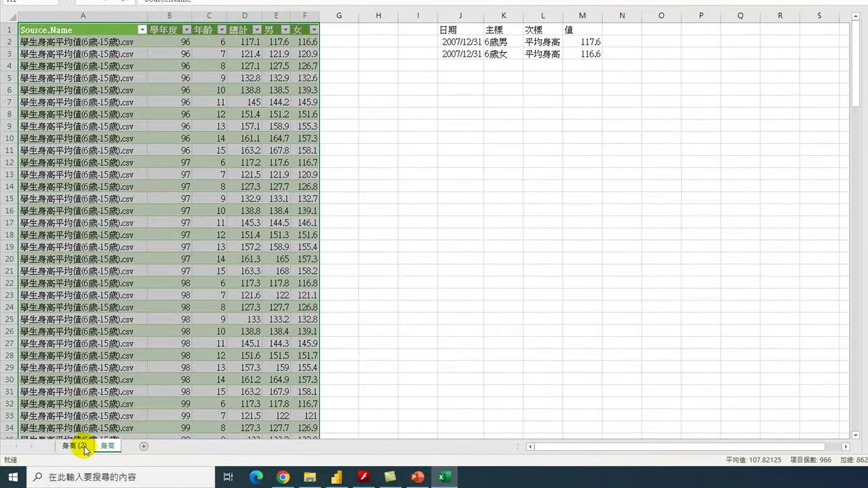
Compare the 身高 sheet with the loaded table in 身高 (2), and examine its rows dated 2007/12/31.
left_click(107, 446)
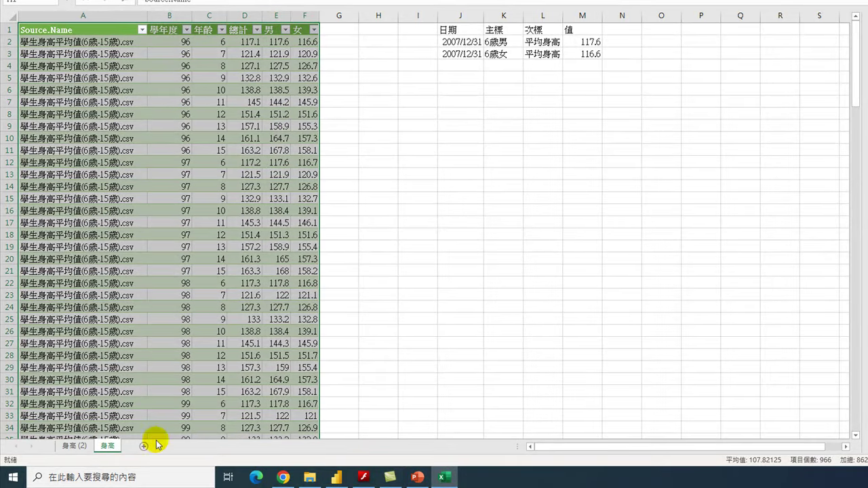
left_click(73, 447)
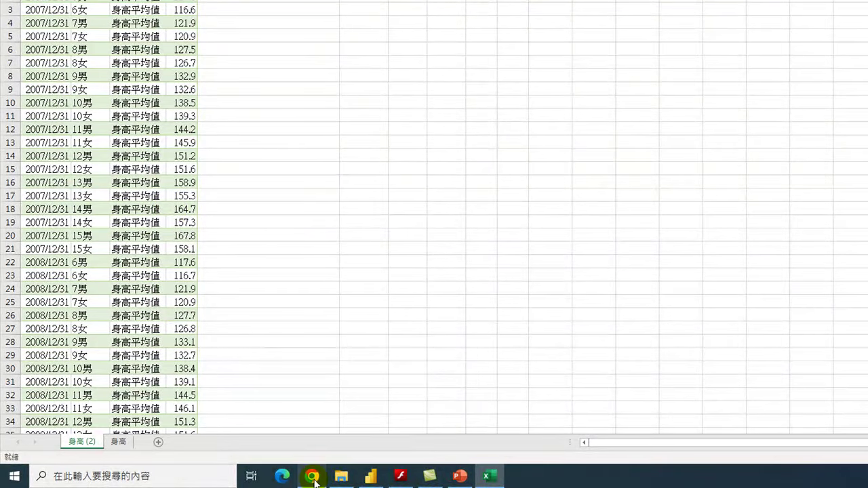
mouse_move(354, 464)
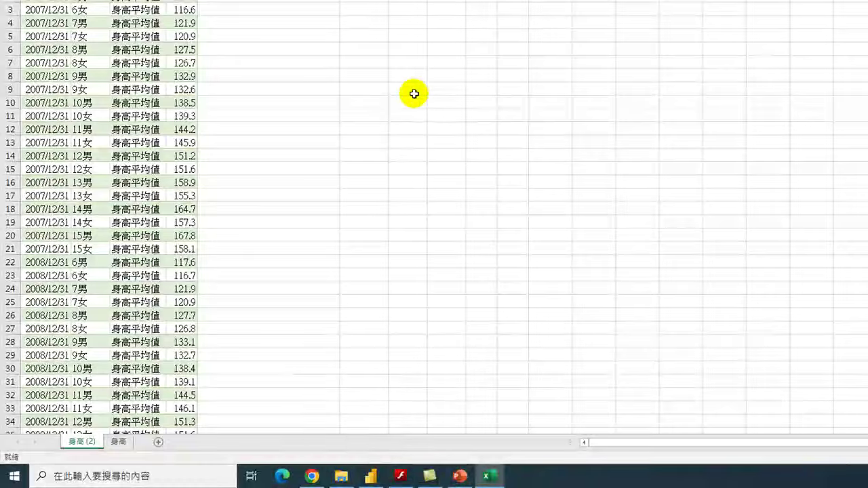
left_click(153, 130)
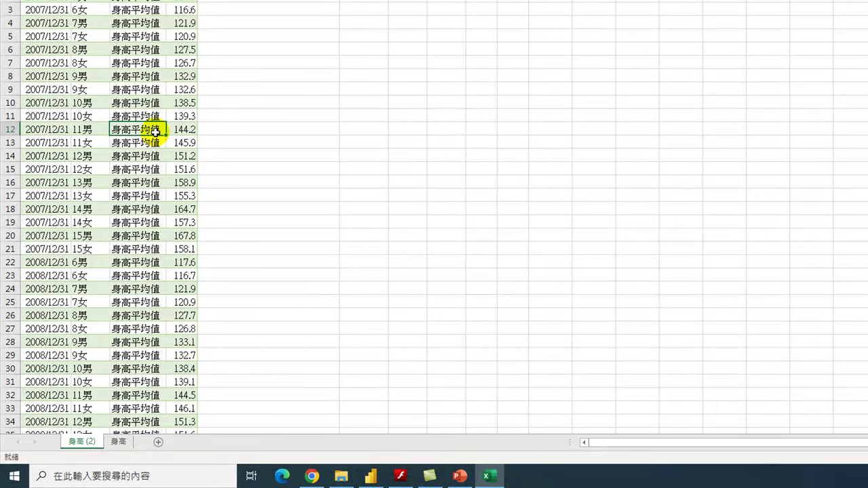
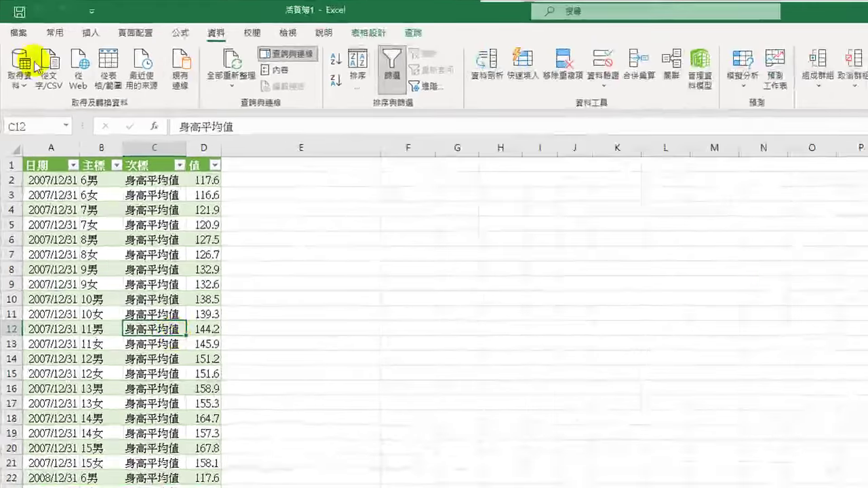
left_click(153, 238)
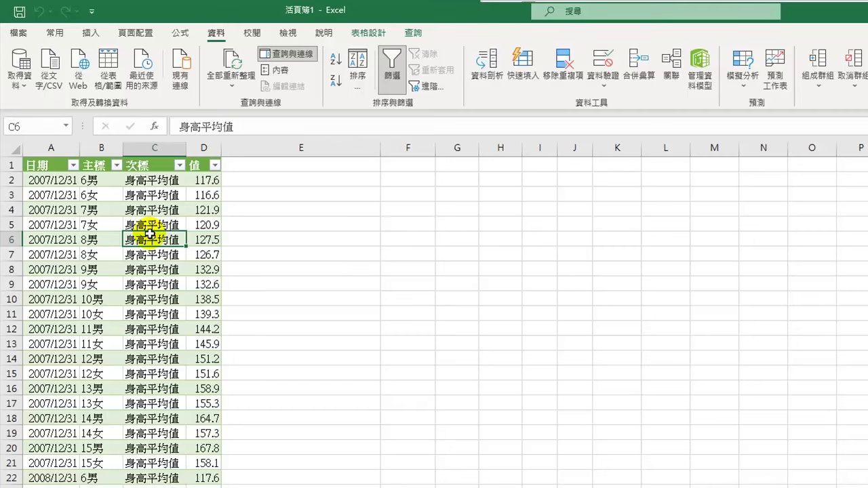
left_click(44, 180)
left_click_drag(44, 179, 194, 464)
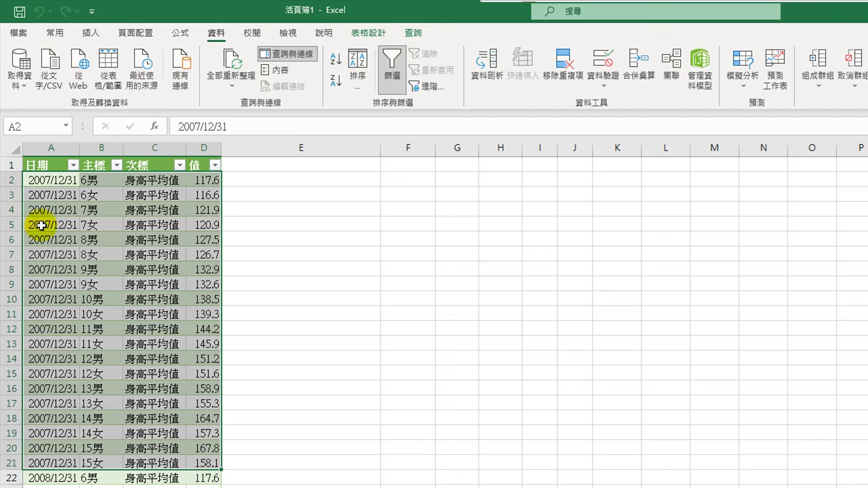
left_click(57, 179)
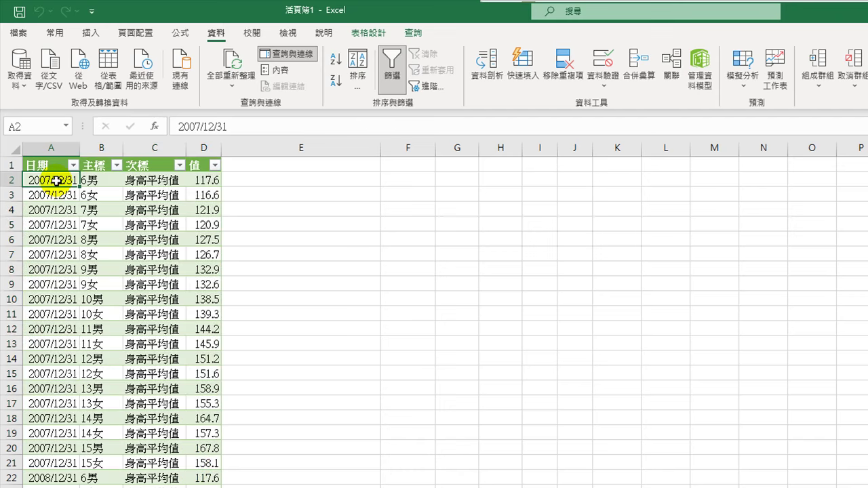
Examine the 主標 and 次標 entries in the first record of the 身高 (2) table.
left_click(99, 183)
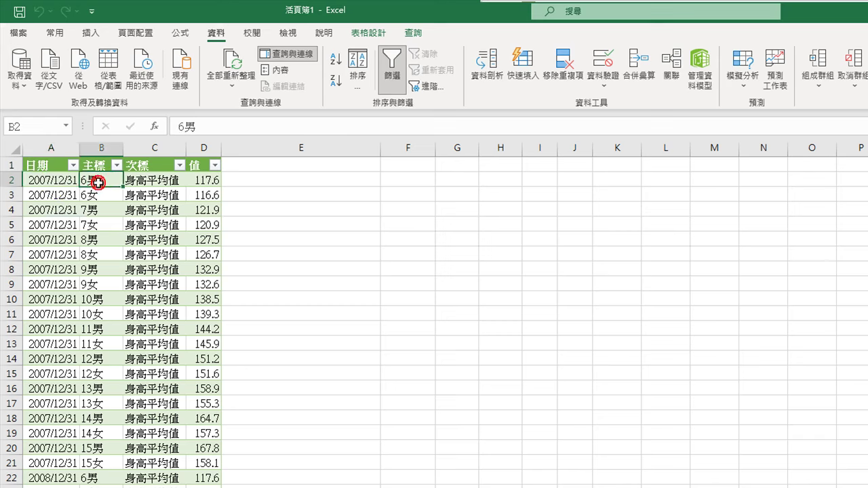
left_click(152, 182)
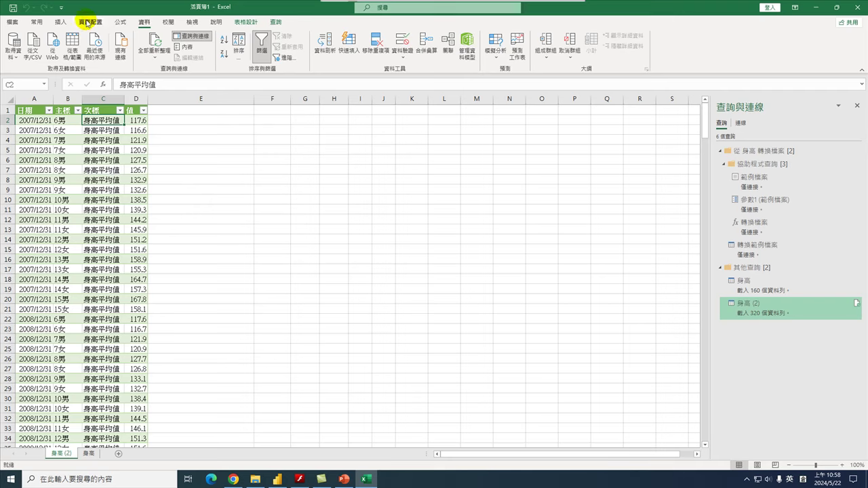
left_click(60, 22)
left_click(19, 40)
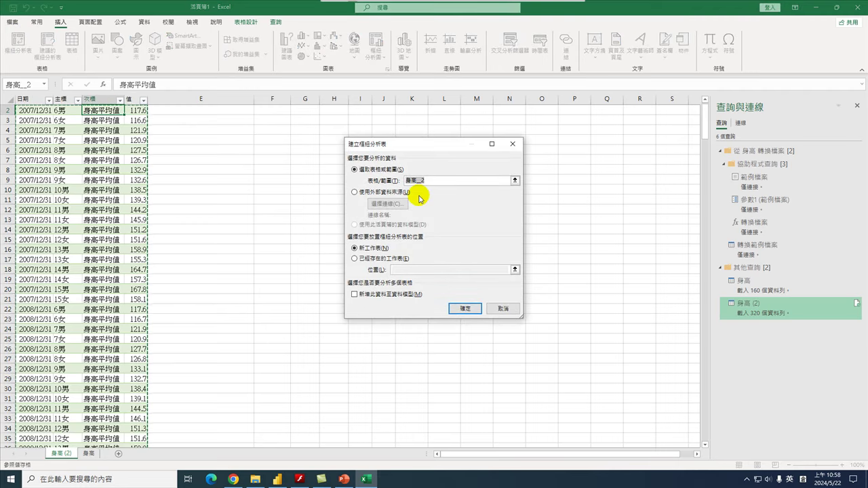
left_click(503, 309)
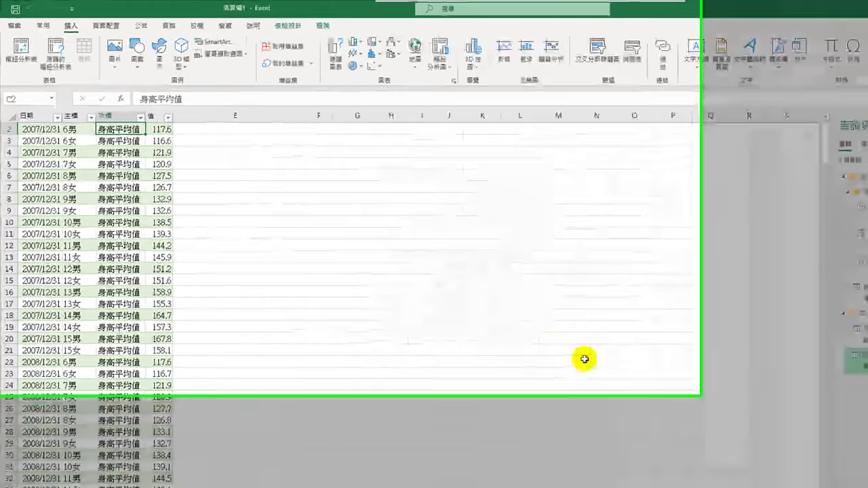
Examine the 日期, 主標, 次標 and 值 columns of the loaded table and how its records are structured.
left_click(71, 160)
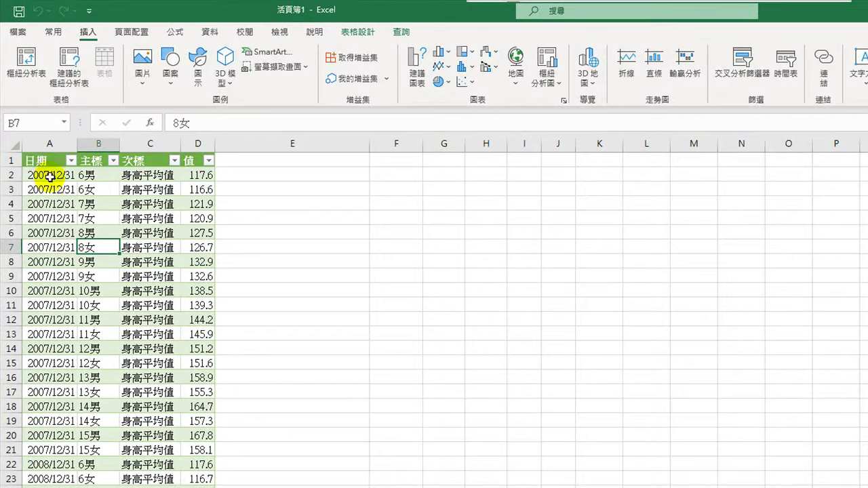
left_click_drag(34, 161, 203, 262)
left_click(105, 215)
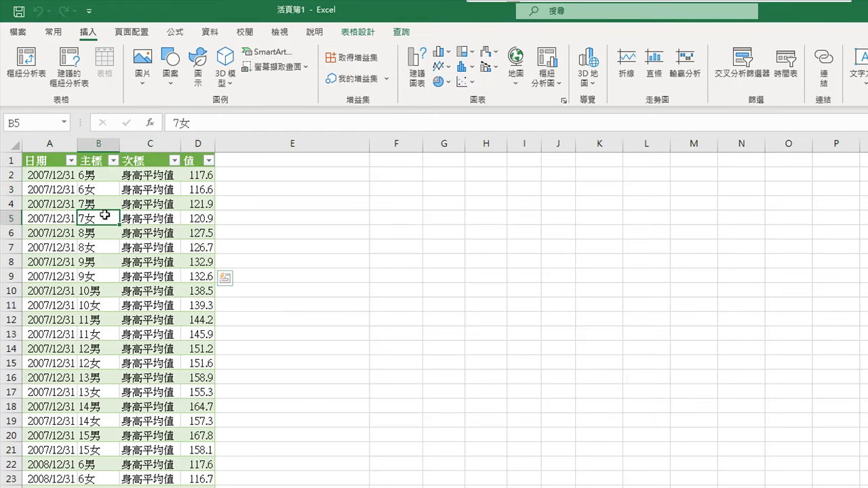
left_click(49, 175)
left_click(62, 215)
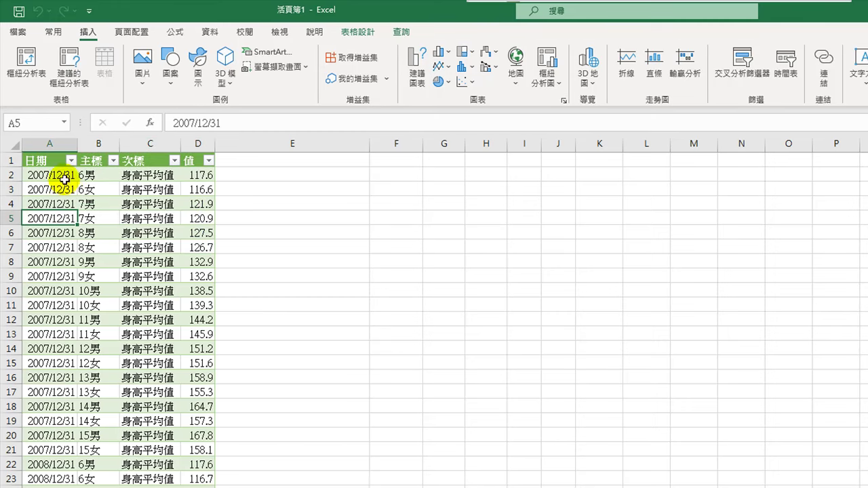
left_click(53, 192)
left_click(137, 190)
left_click_drag(35, 161, 196, 204)
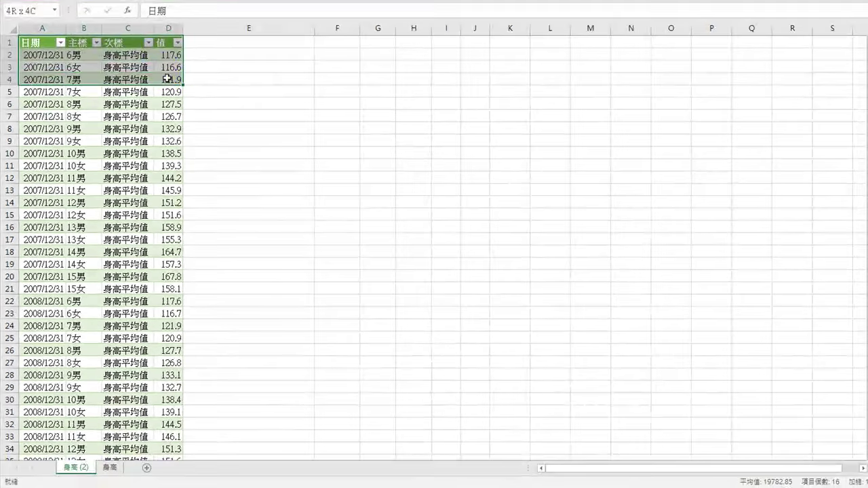
left_click_drag(167, 78, 167, 79)
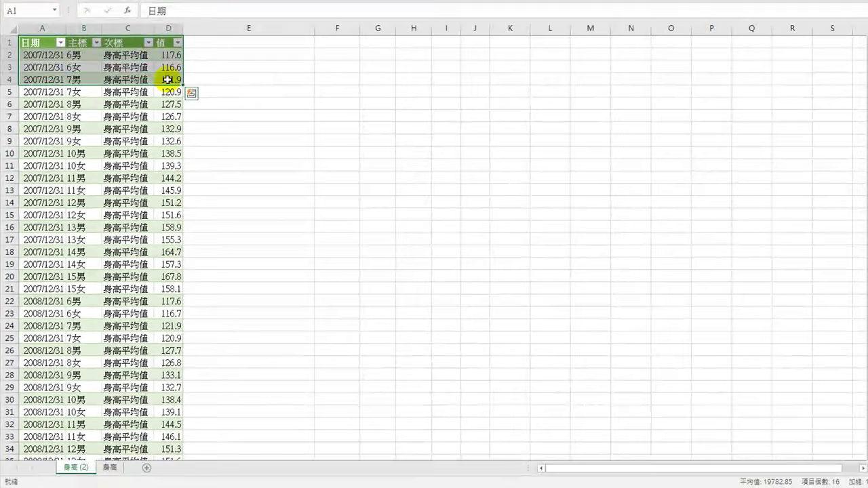
left_click(119, 190)
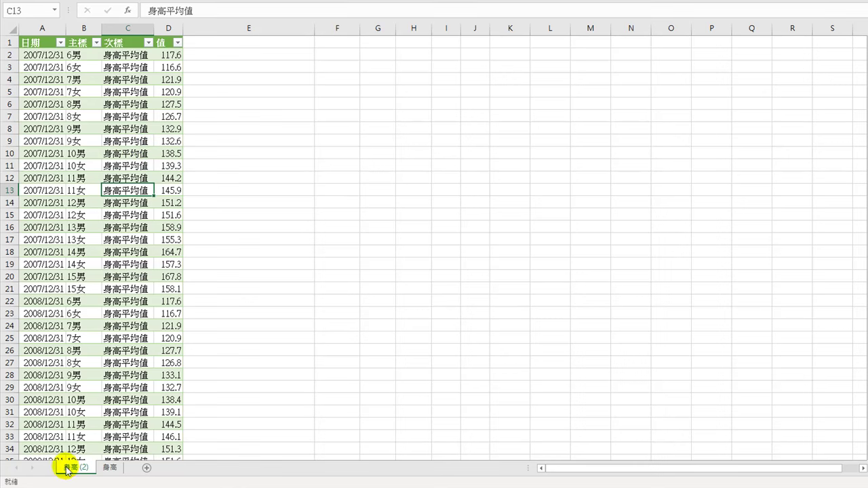
scroll(407, 31, "down", 8)
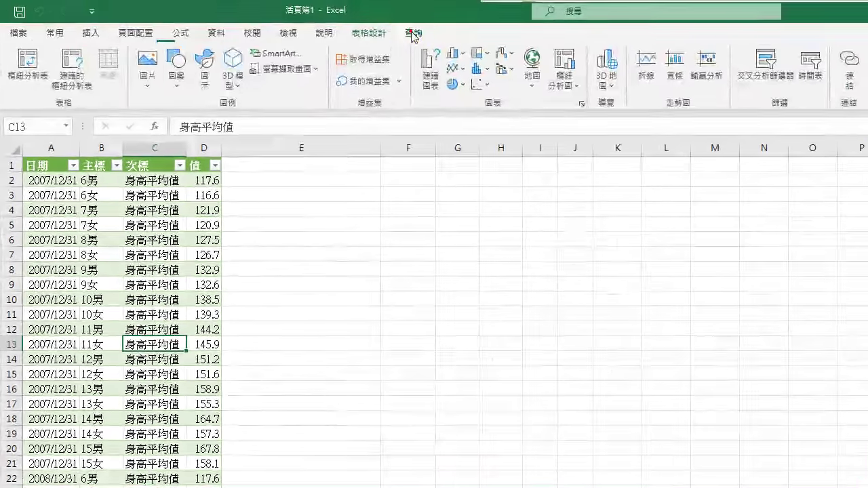
scroll(396, 38, "up", 1)
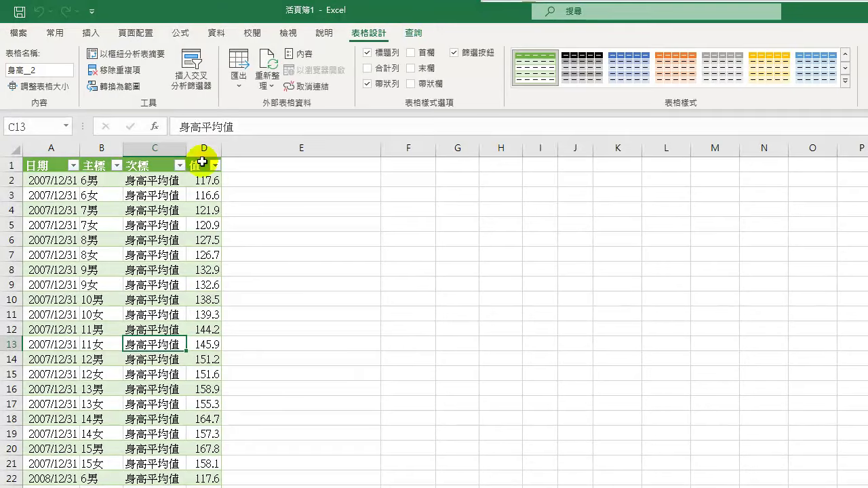
left_click(134, 316)
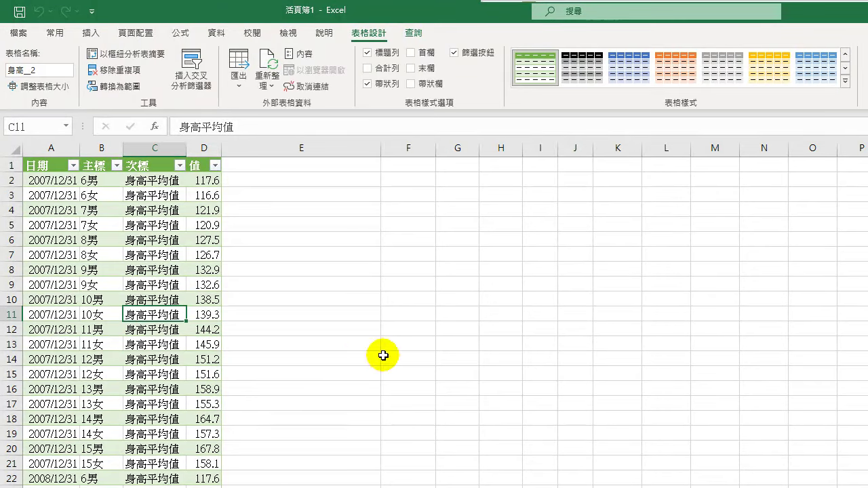
left_click(536, 311)
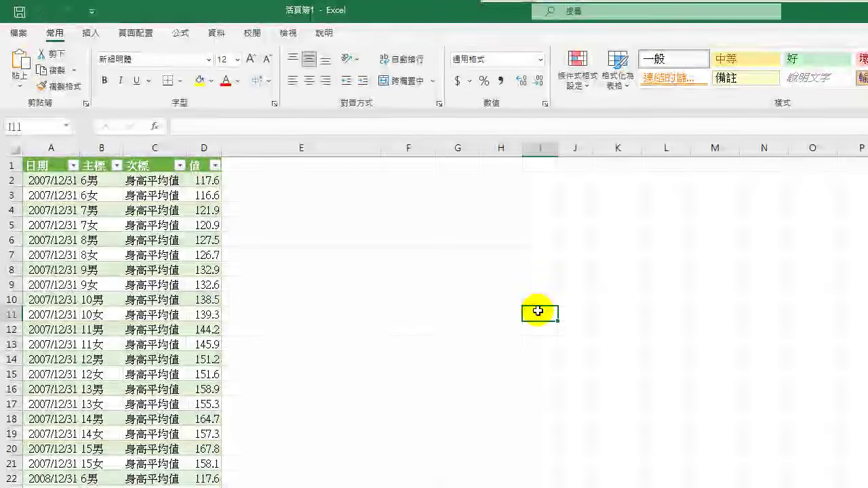
Create a PivotTable on a new worksheet from the 身高__2 table.
left_click(138, 359)
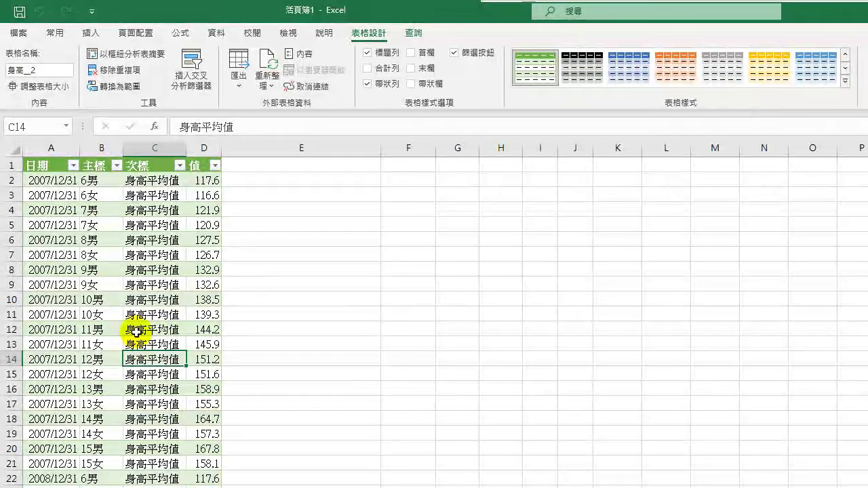
left_click(91, 32)
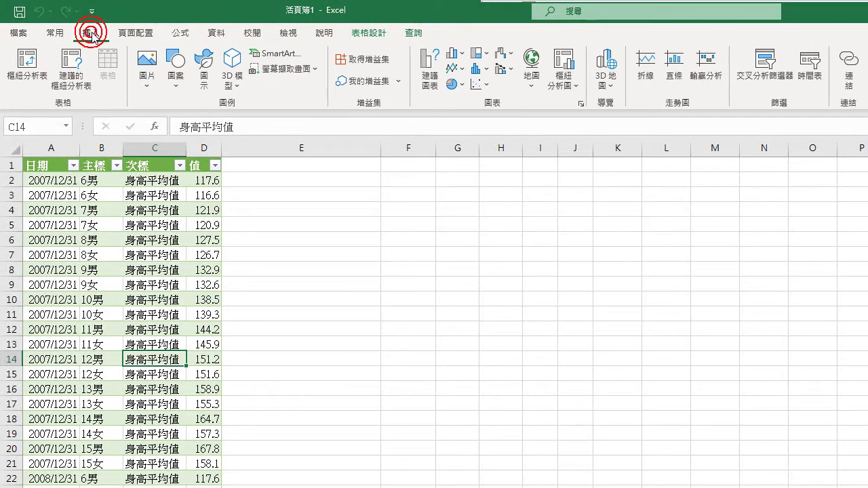
left_click(29, 62)
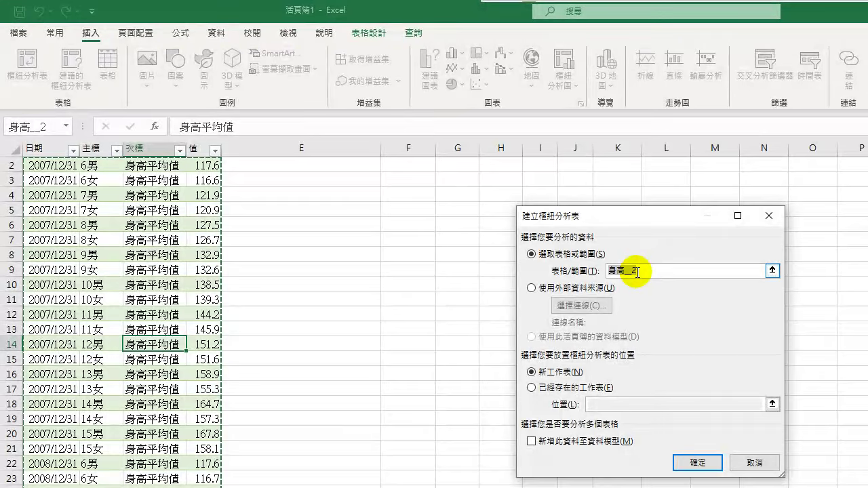
left_click(698, 463)
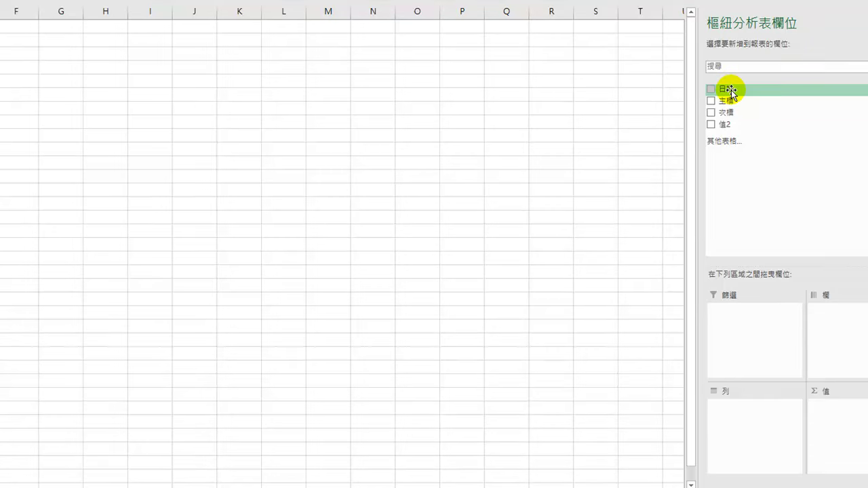
Lay out the PivotTable with 日期 as rows, the sum of 值2 as values and 主標 as the report filter.
left_click_drag(731, 93, 739, 407)
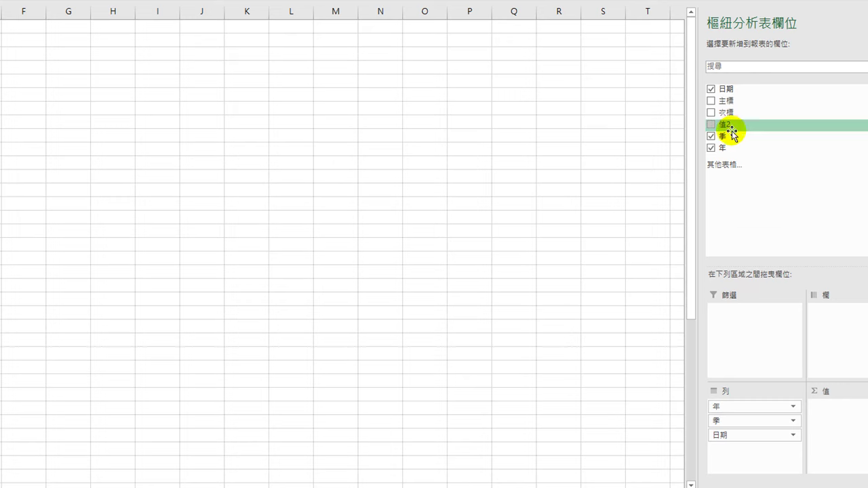
left_click_drag(737, 127, 848, 434)
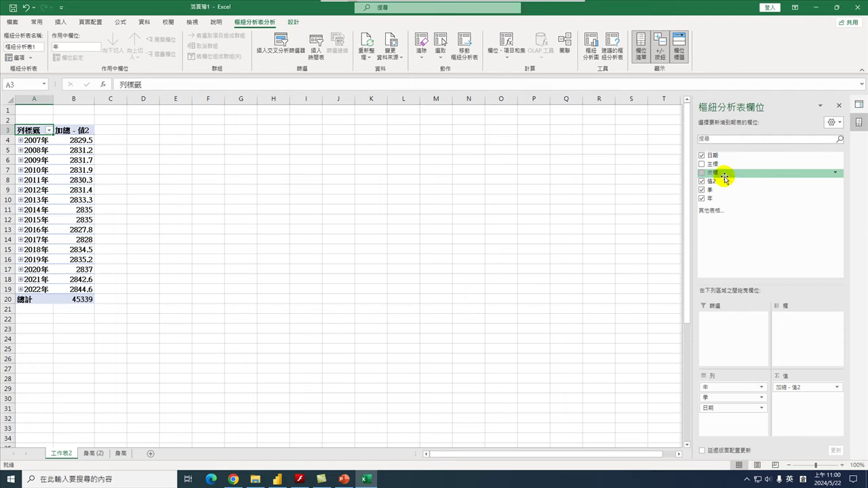
left_click_drag(717, 168, 729, 334)
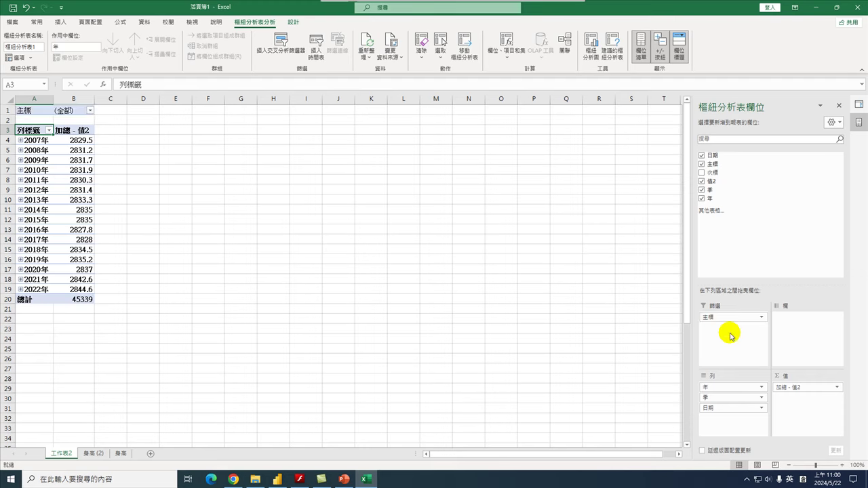
Allow multiple items in the 主標 report filter, clear all of them and show only 6女.
left_click(91, 111)
left_click(8, 214)
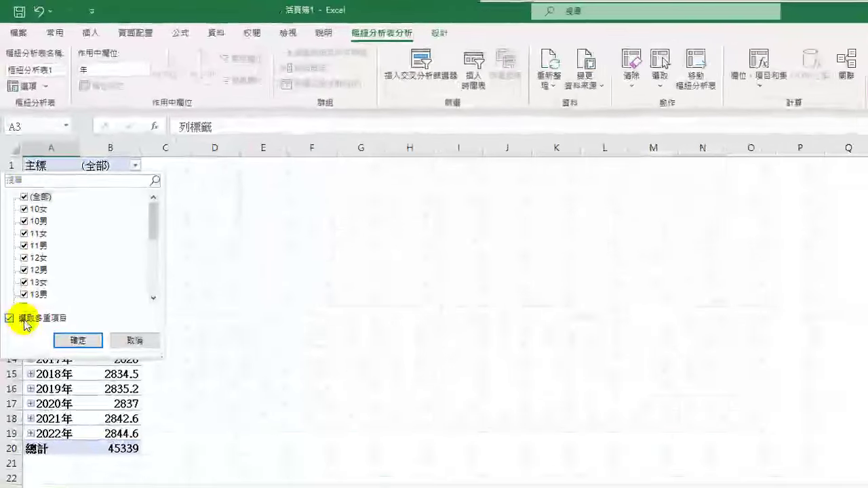
left_click(39, 197)
scroll(53, 252, "down", 3)
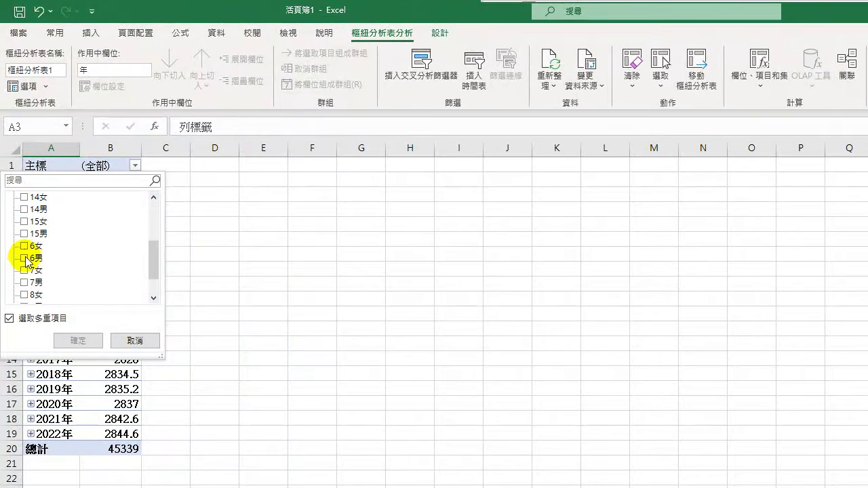
left_click(74, 341)
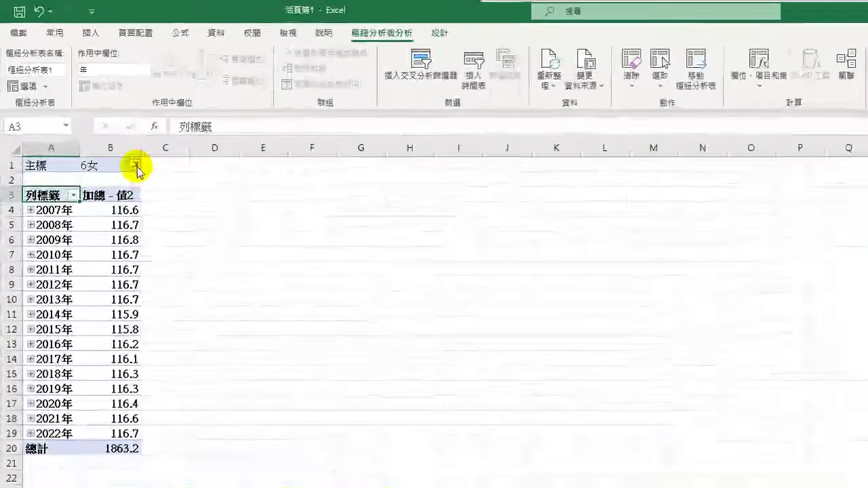
Change the 主標 report filter from 6女 to show only 7女.
left_click(90, 110)
scroll(60, 230, "down", 4)
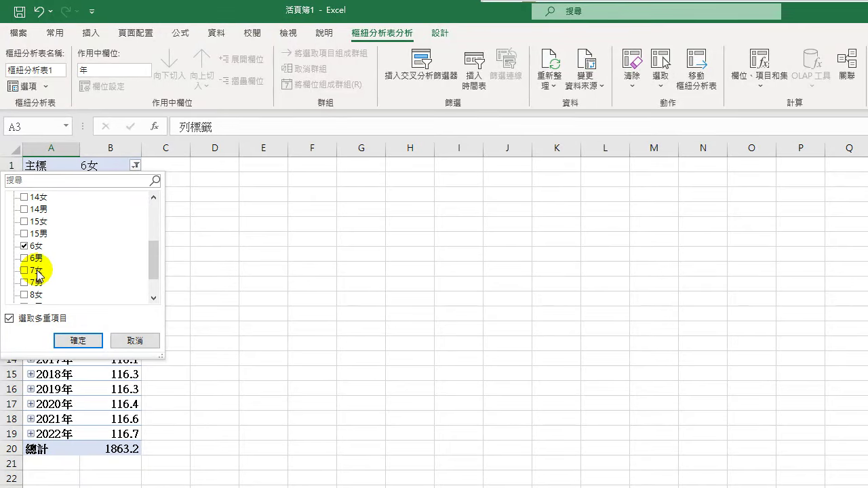
left_click(24, 271)
left_click(24, 246)
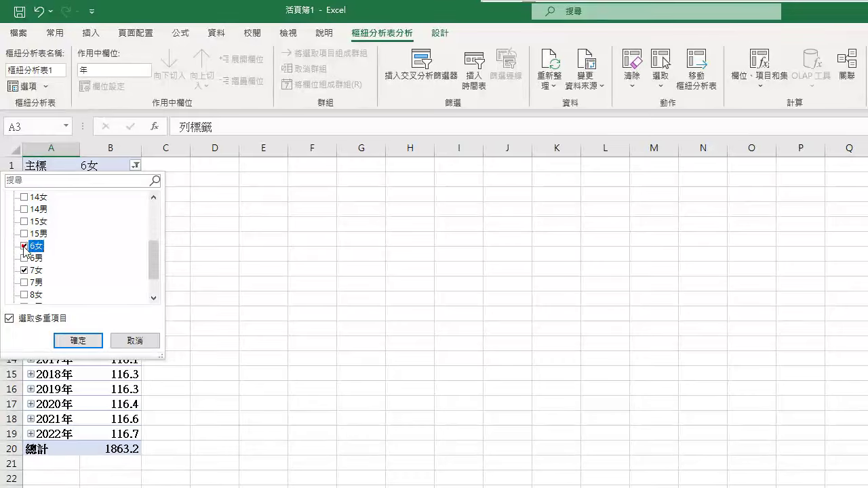
left_click(86, 341)
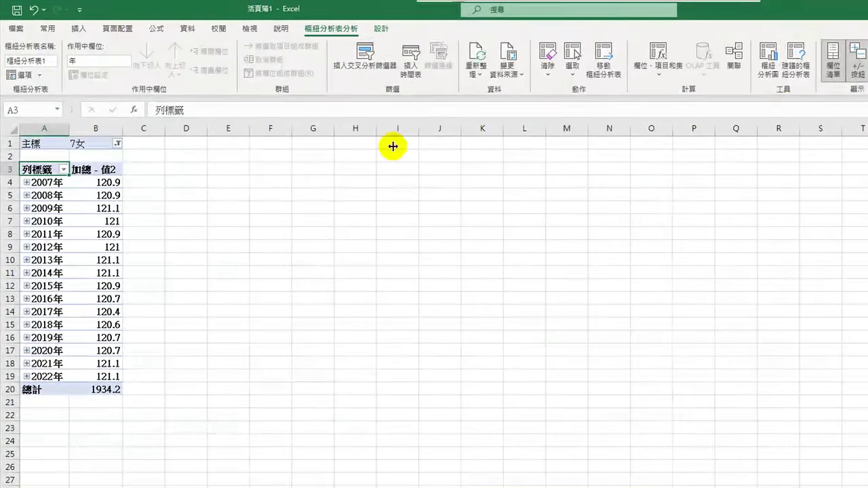
Insert a clustered column PivotChart (群組直條圖) based on the filtered PivotTable.
left_click(97, 272)
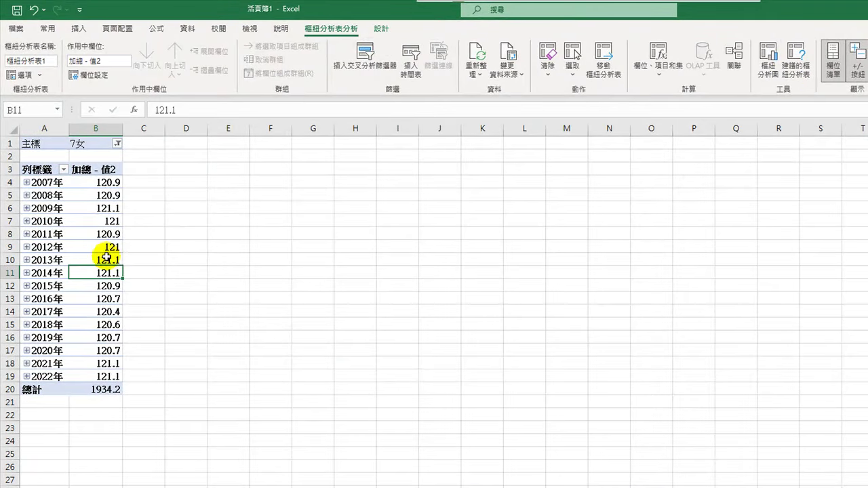
left_click(767, 56)
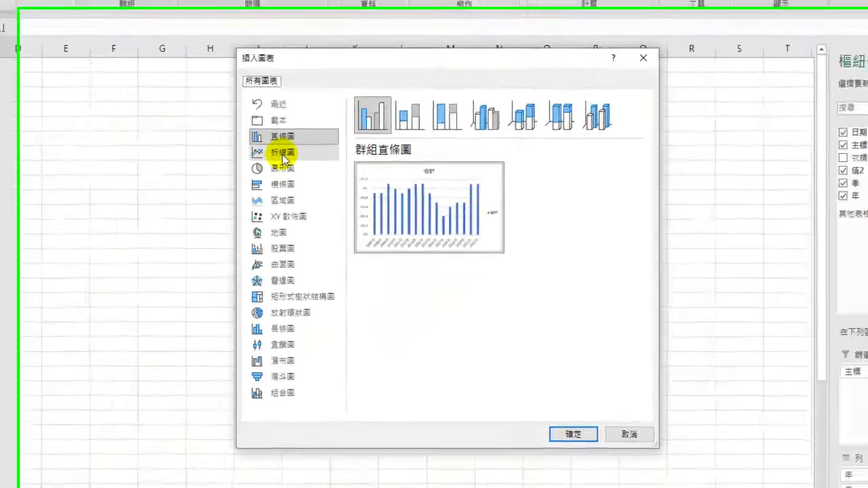
mouse_move(386, 218)
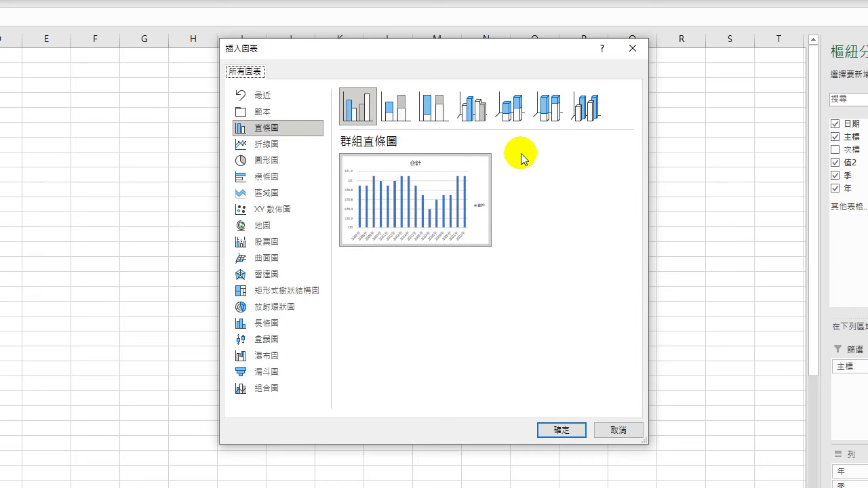
mouse_move(487, 186)
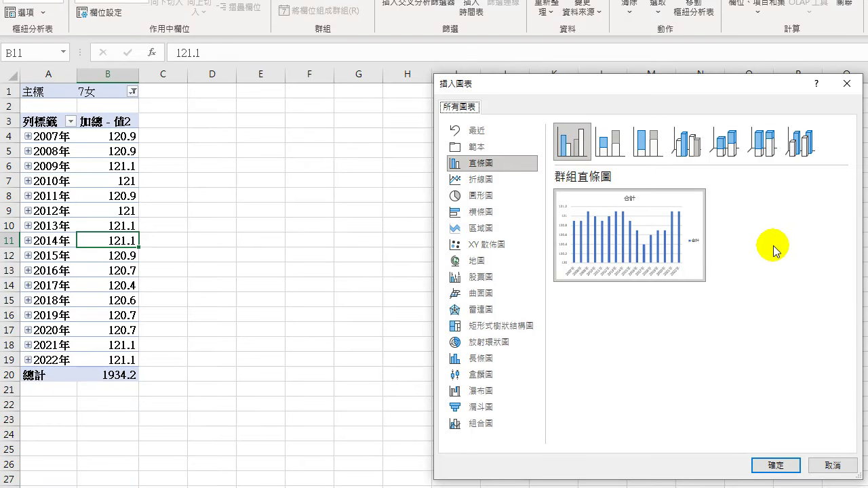
left_click(773, 467)
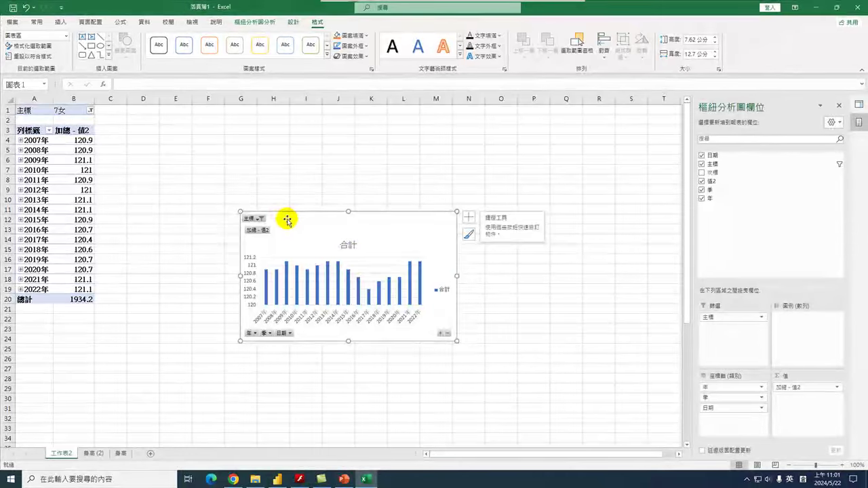
Move the PivotChart beside the PivotTable and enlarge it to span about columns D to L and rows 3 to 20.
left_click_drag(287, 220, 175, 130)
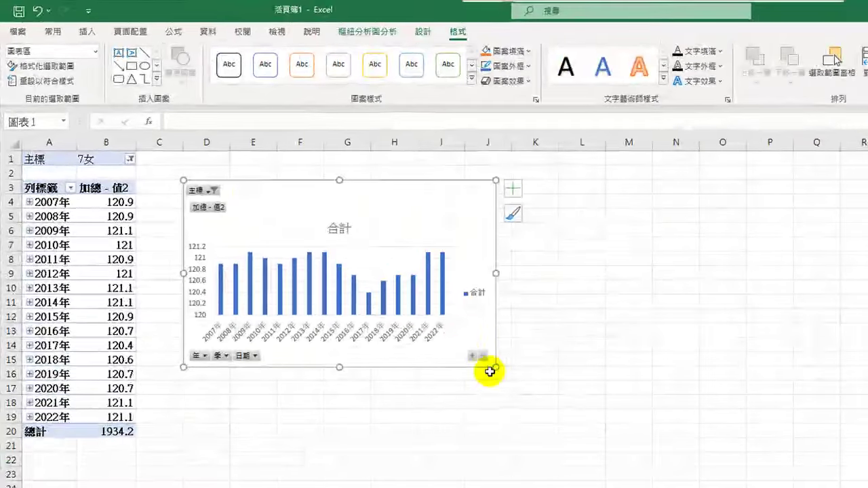
left_click_drag(497, 366, 585, 442)
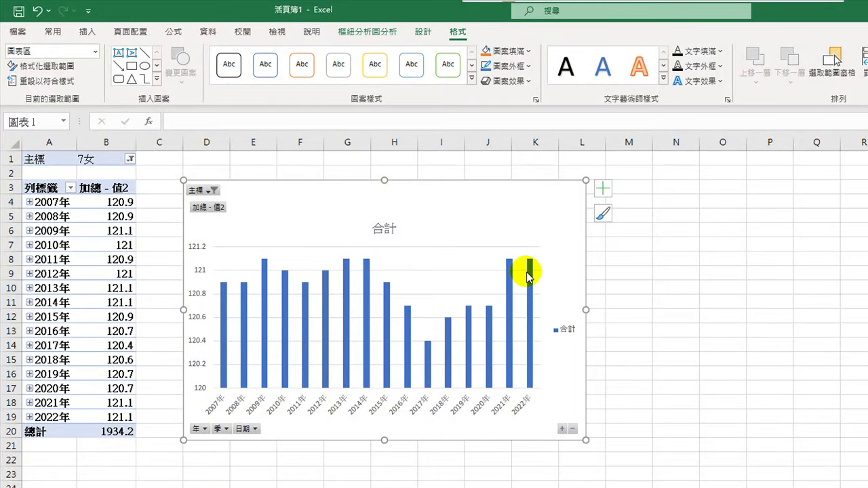
mouse_move(530, 274)
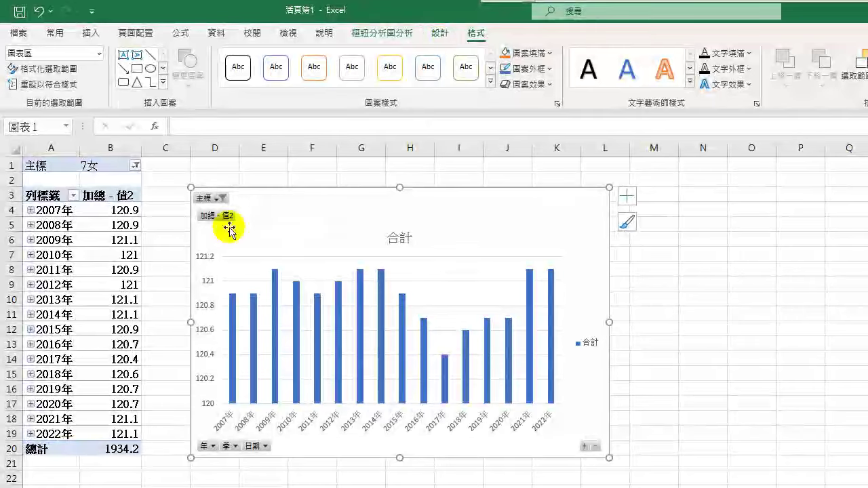
Apply the dark grey chart style with outlined blue columns to the PivotChart.
mouse_move(427, 330)
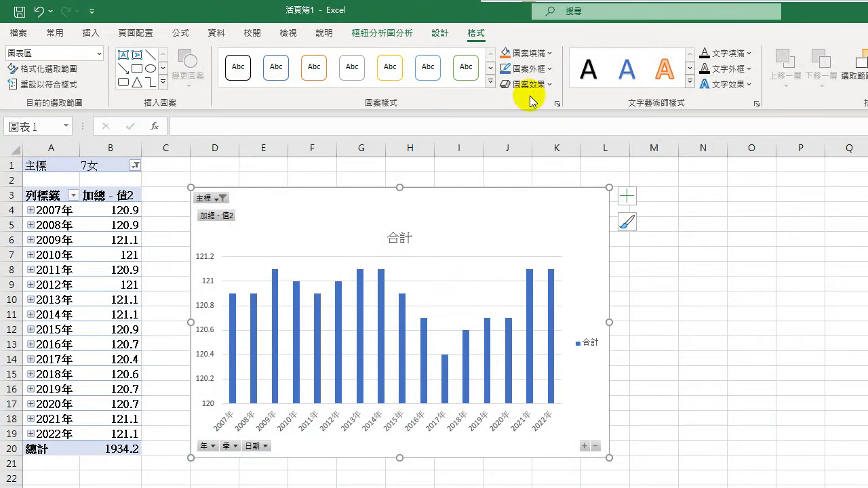
left_click(490, 68)
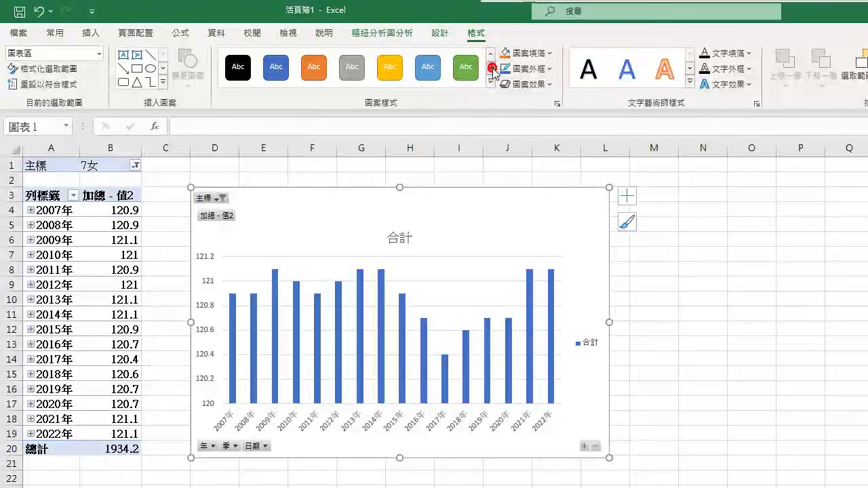
left_click(384, 32)
left_click(434, 32)
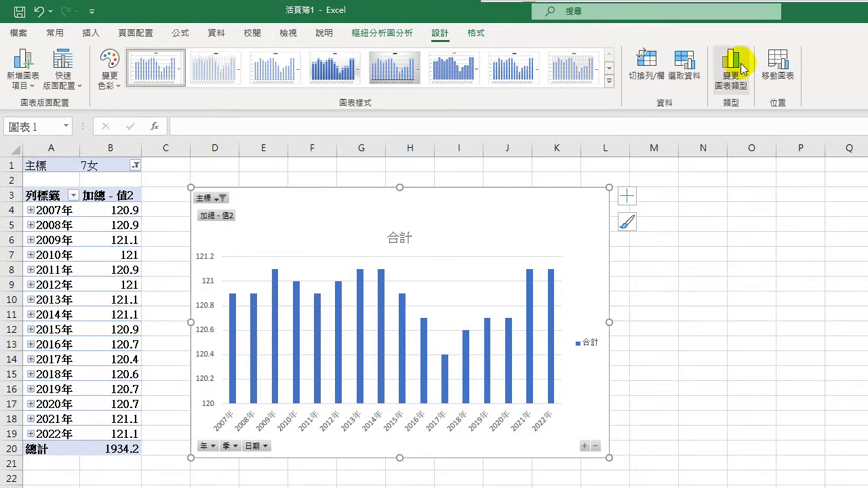
left_click(609, 67)
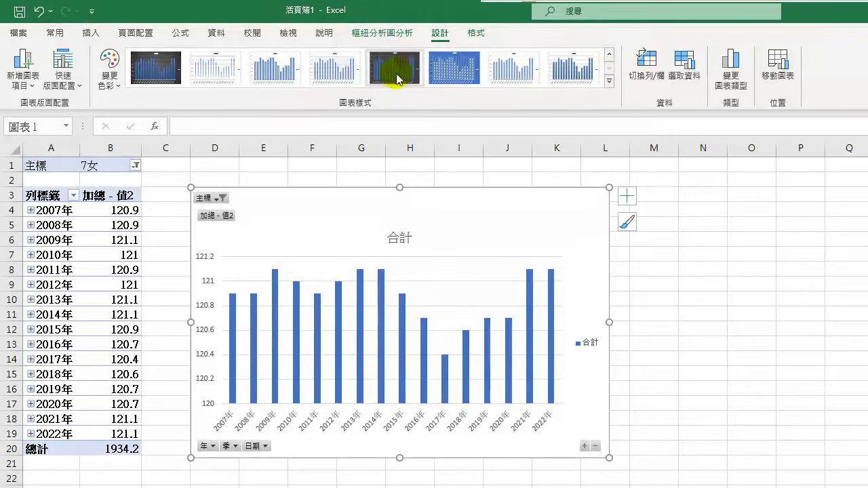
left_click(398, 68)
left_click(609, 55)
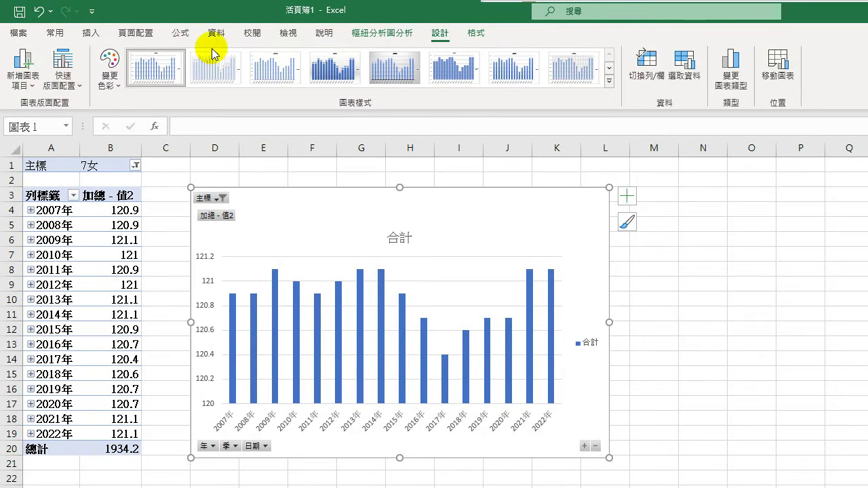
left_click(610, 69)
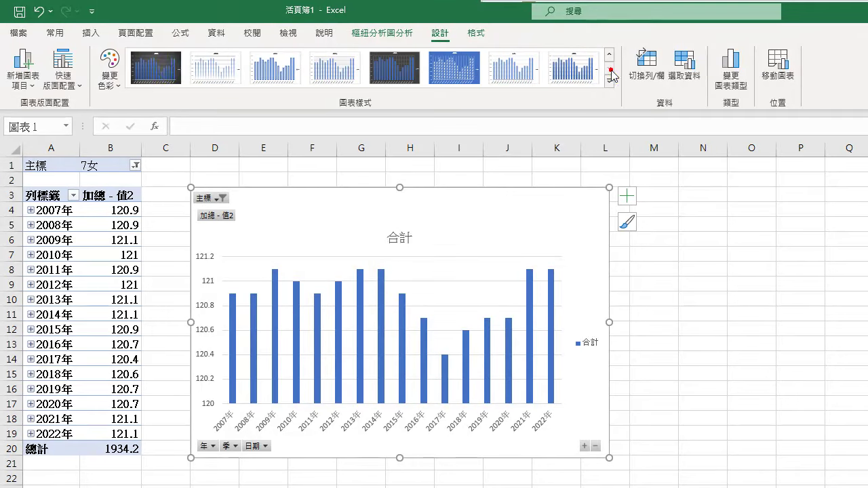
left_click(156, 68)
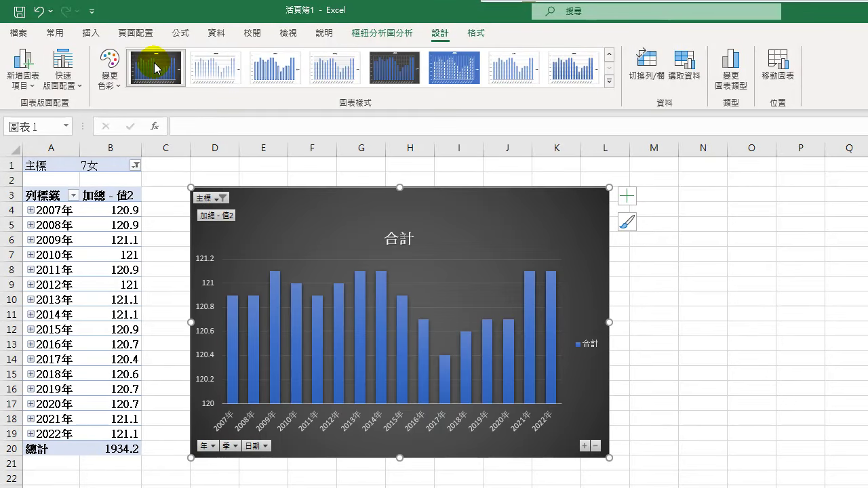
left_click(396, 69)
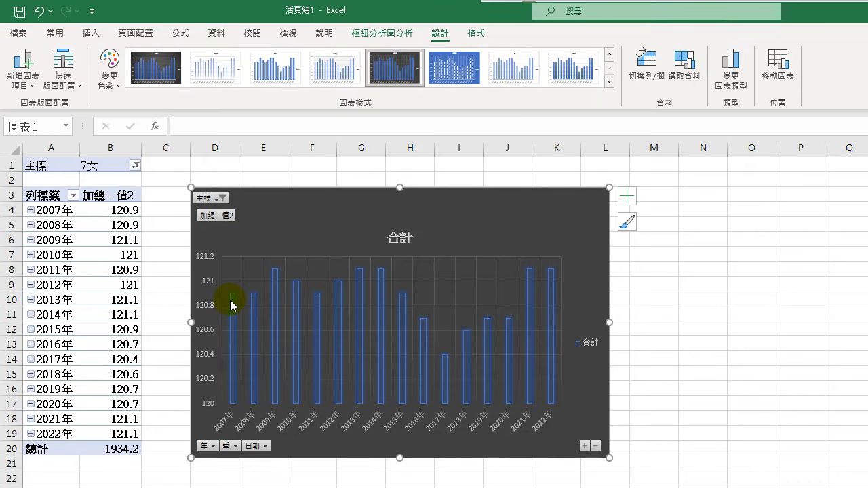
Add a trendline (趨勢線) to the PivotChart.
mouse_move(230, 305)
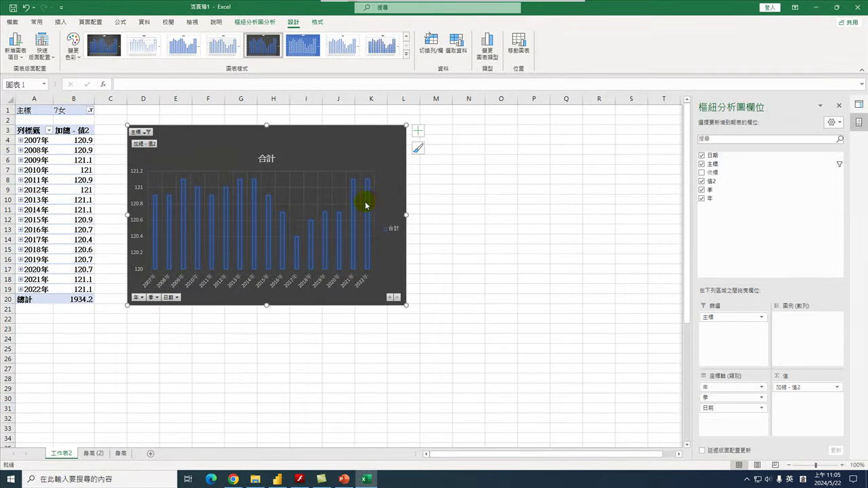
mouse_move(370, 206)
mouse_move(156, 202)
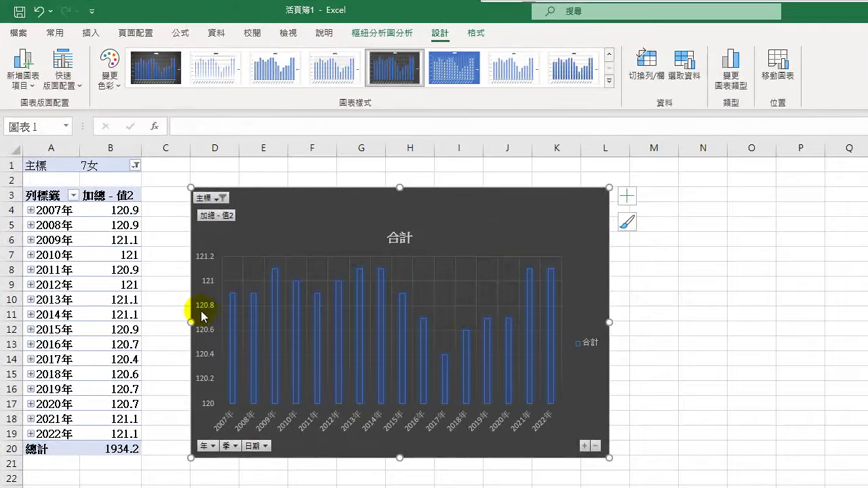
mouse_move(555, 277)
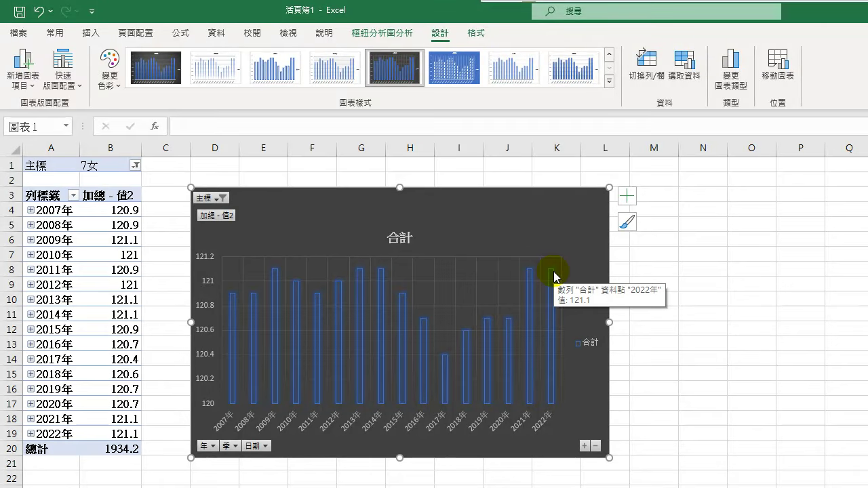
left_click(533, 211)
left_click(627, 196)
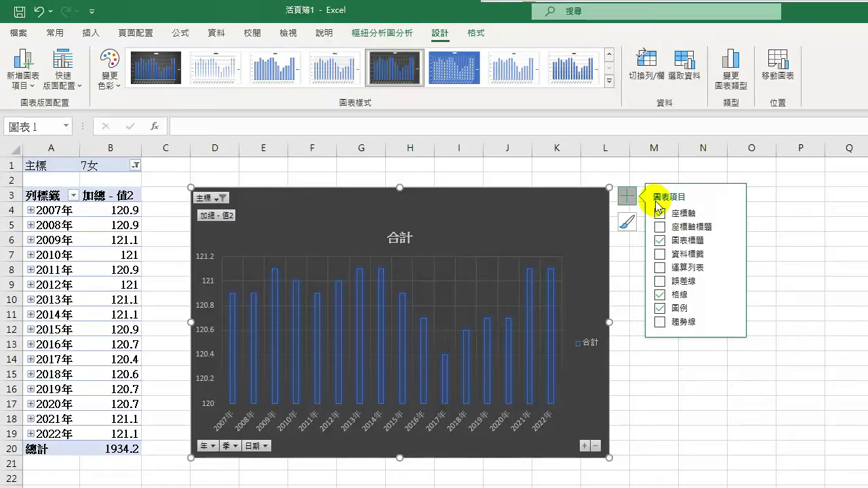
left_click(660, 324)
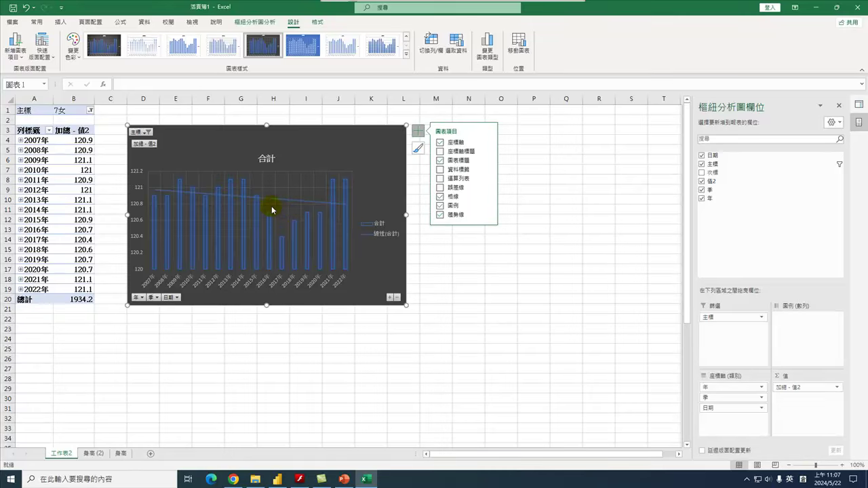
Change the 主標 report filter to show only 7男 and select the PivotChart.
mouse_move(281, 247)
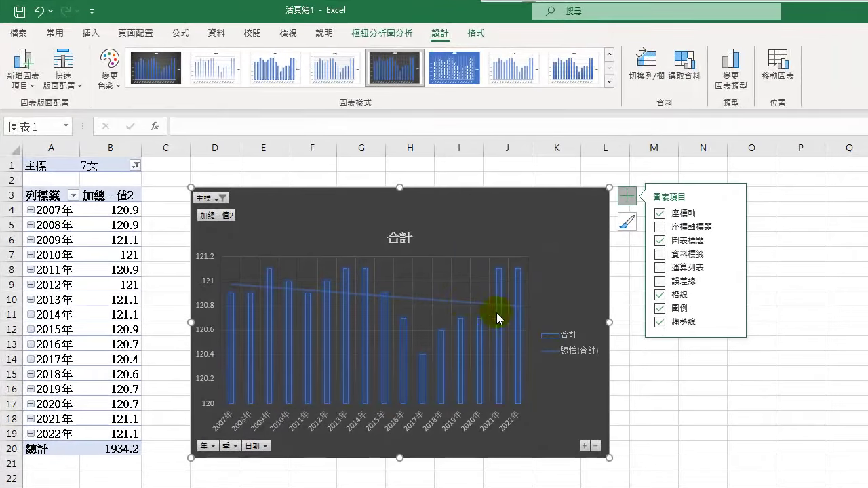
mouse_move(516, 323)
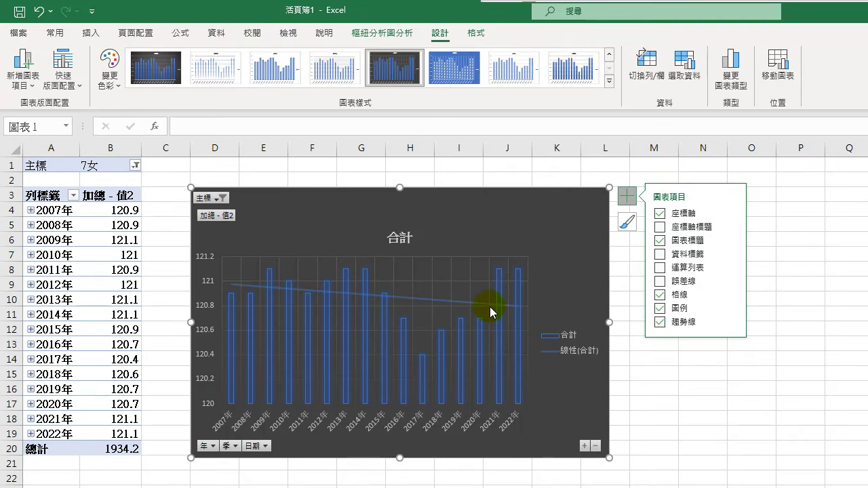
mouse_move(490, 307)
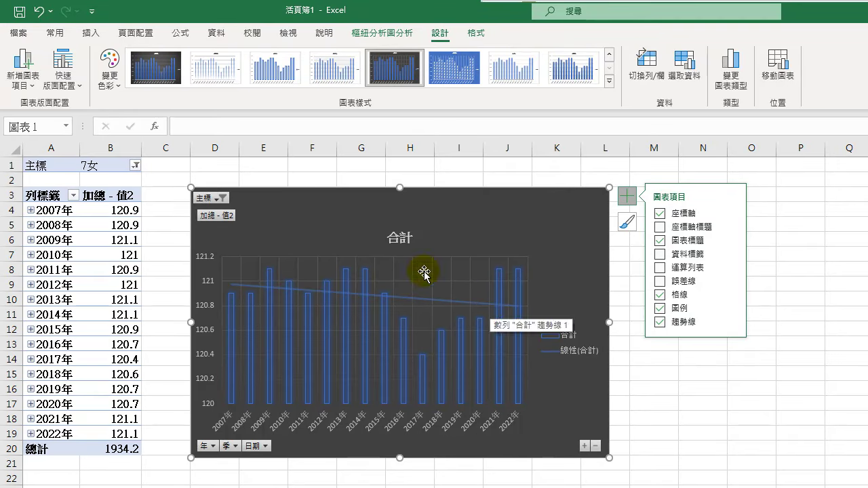
left_click(136, 166)
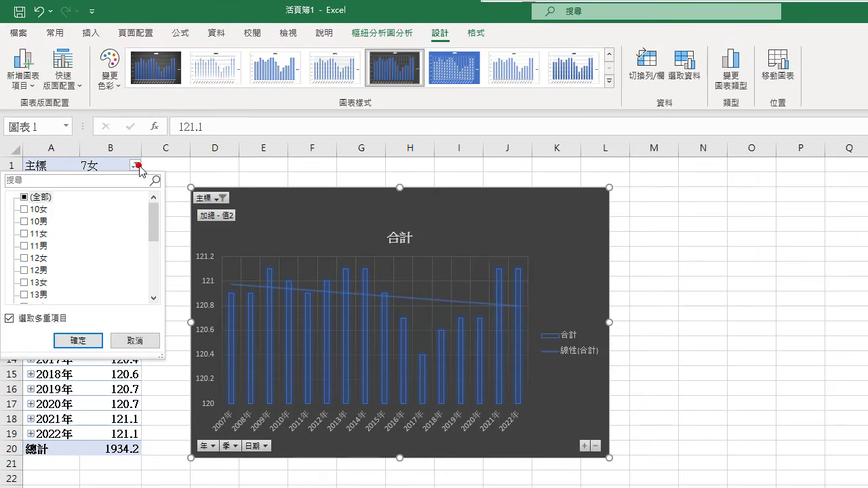
scroll(42, 260, "down", 3)
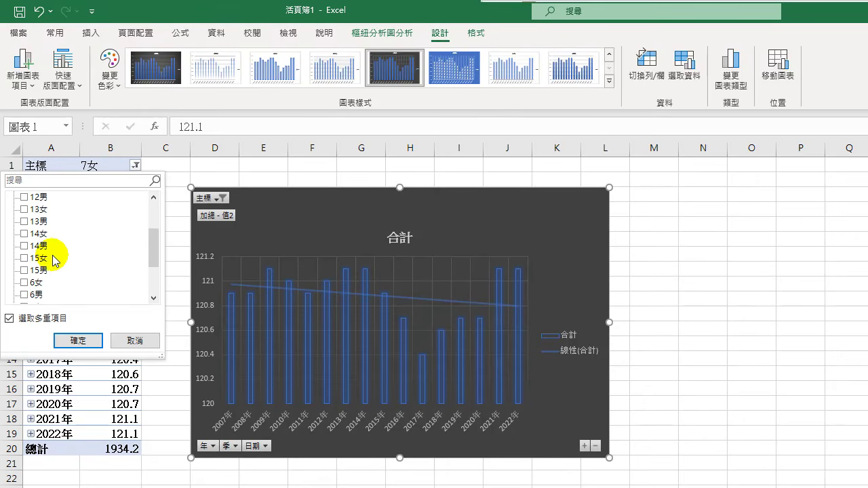
left_click(24, 271)
left_click(24, 282)
left_click(78, 341)
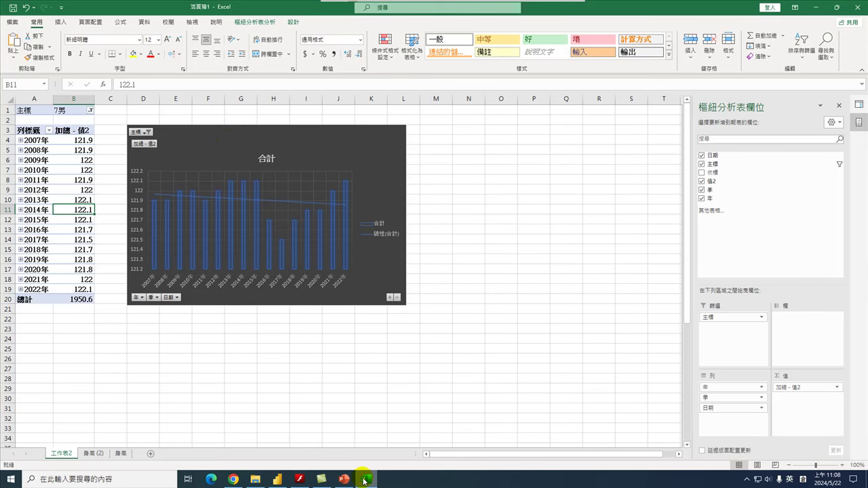
left_click(224, 169)
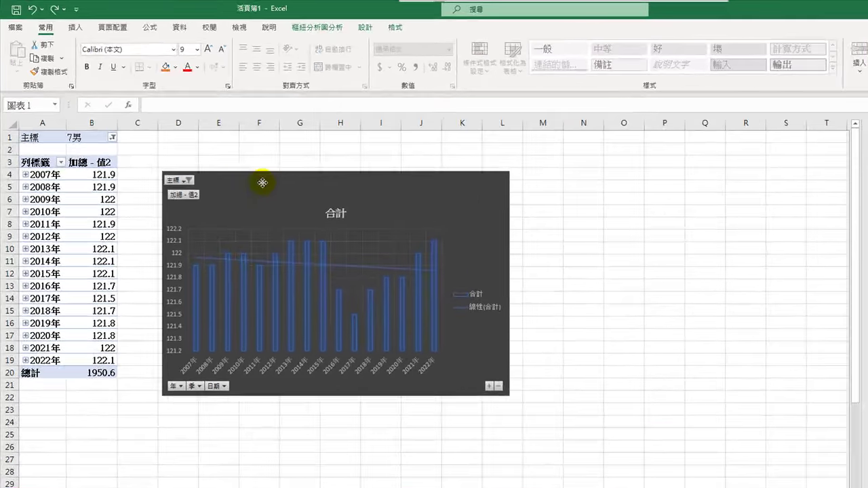
left_click_drag(263, 183, 258, 168)
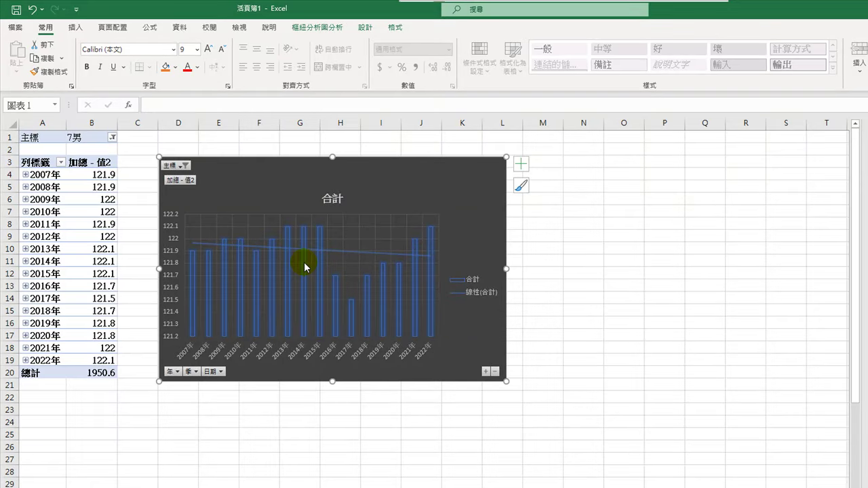
Rename the worksheet holding the PivotTable and PivotChart as 各年身高統計.
mouse_move(286, 277)
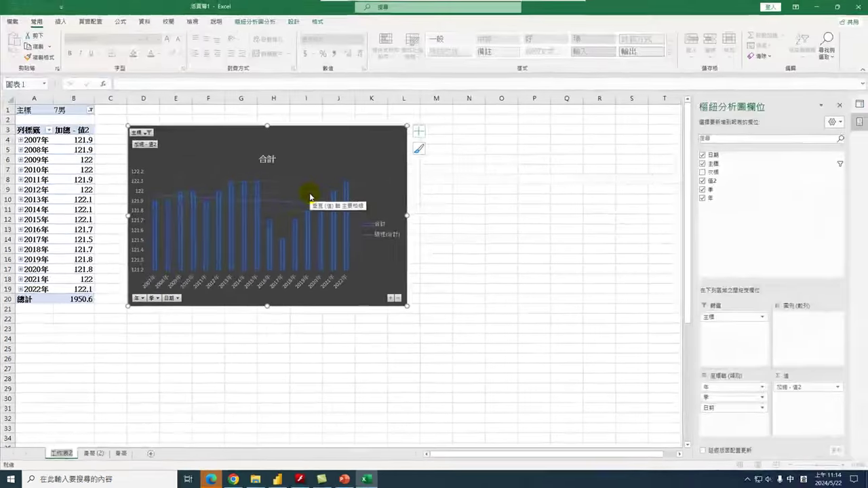
type("身高")
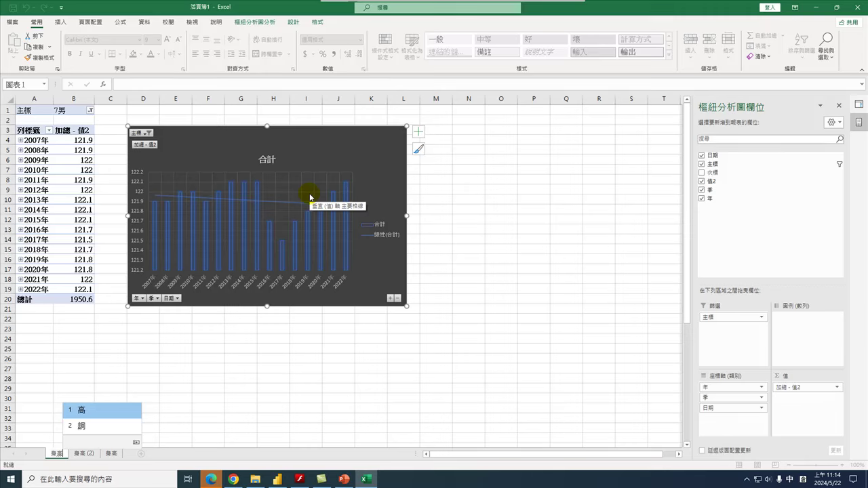
key("1")
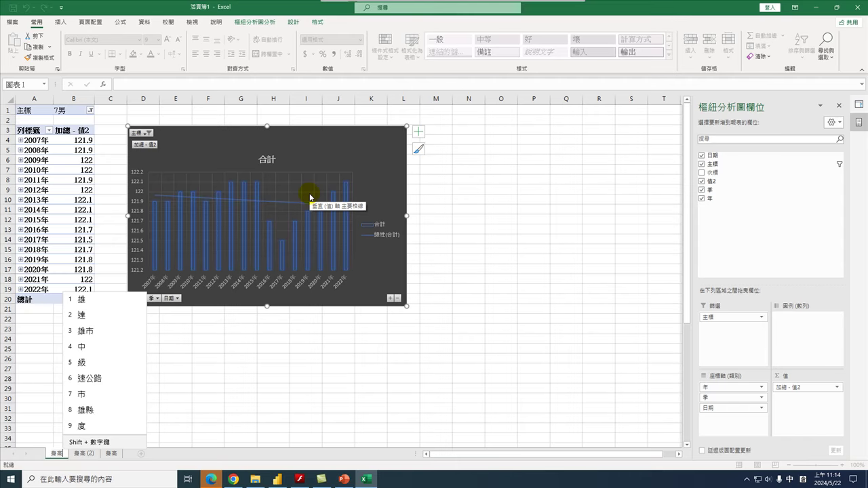
key("Escape")
key("Left")
key("Left")
key("Down")
key("Escape")
type("上")
key("BackSpace")
type("各年身高")
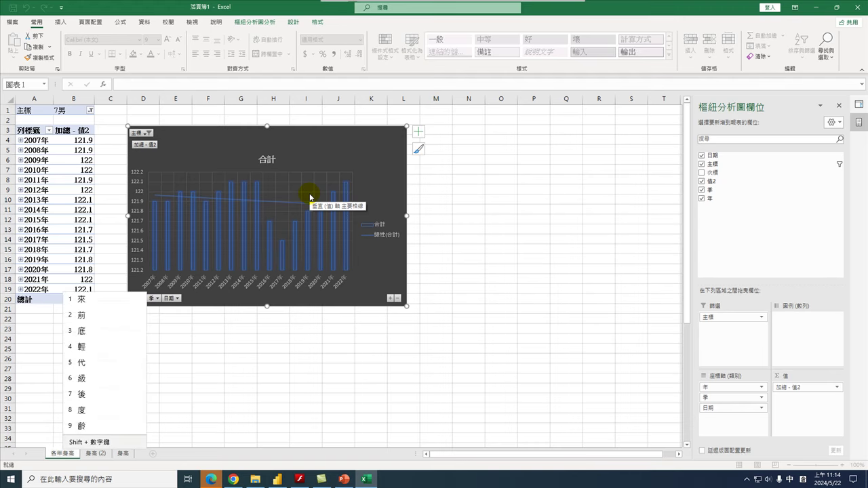
type("統計")
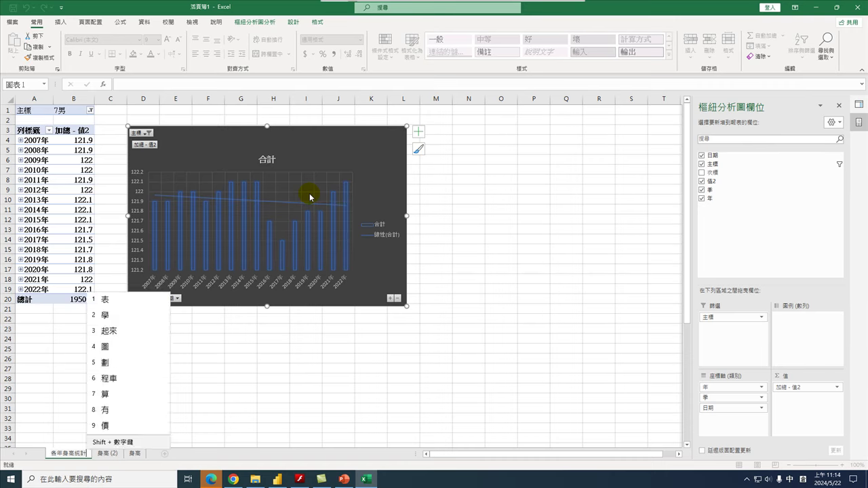
key("Escape")
key("Return")
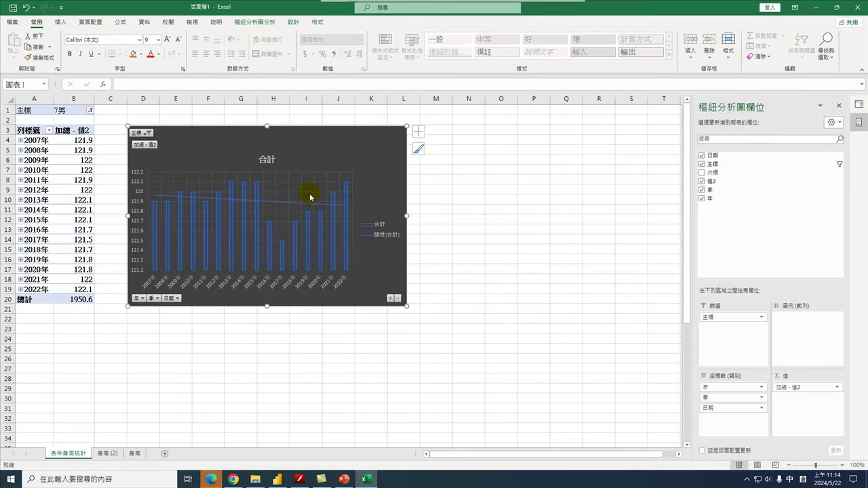
Change the 主標 report filter to show only 10女.
left_click(71, 112)
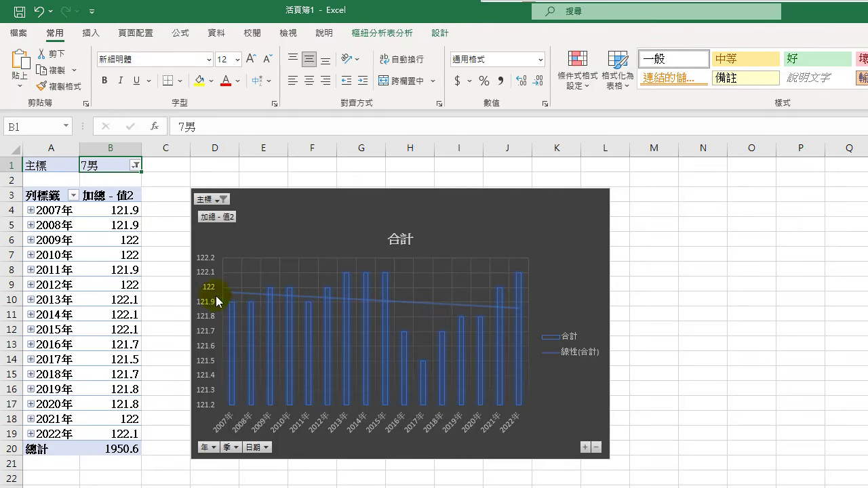
left_click(136, 165)
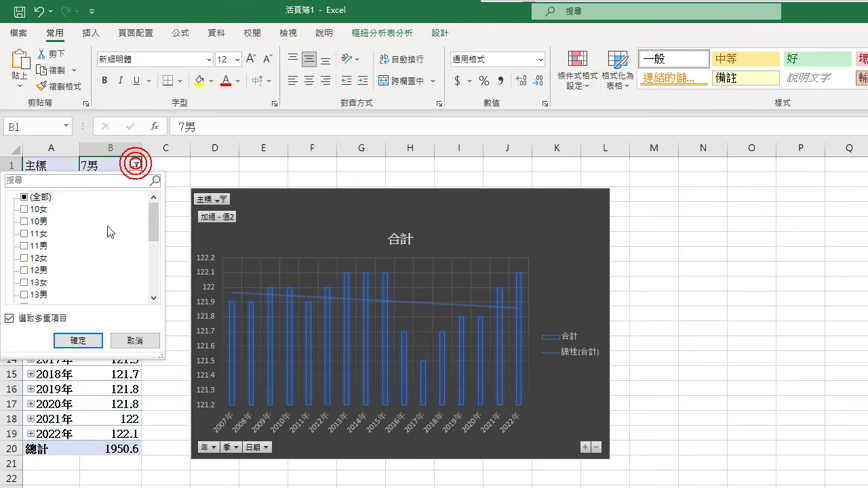
scroll(79, 274, "down", 3)
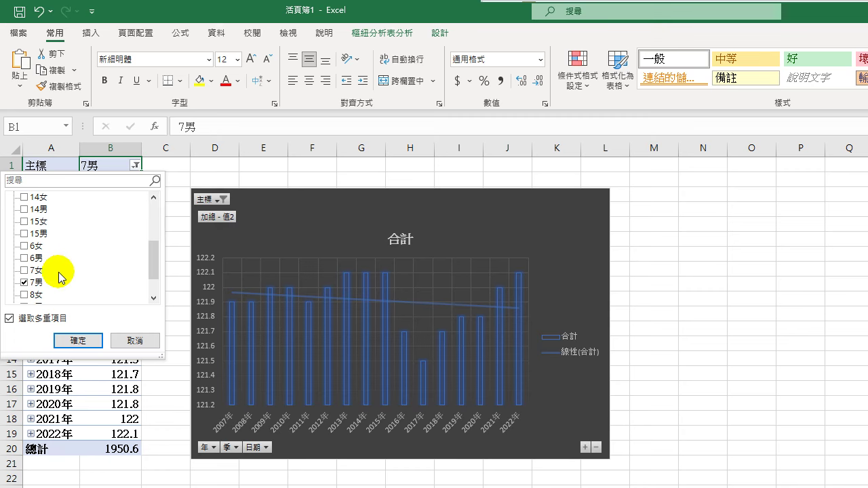
left_click(24, 284)
scroll(31, 223, "up", 1)
scroll(41, 234, "down", 1)
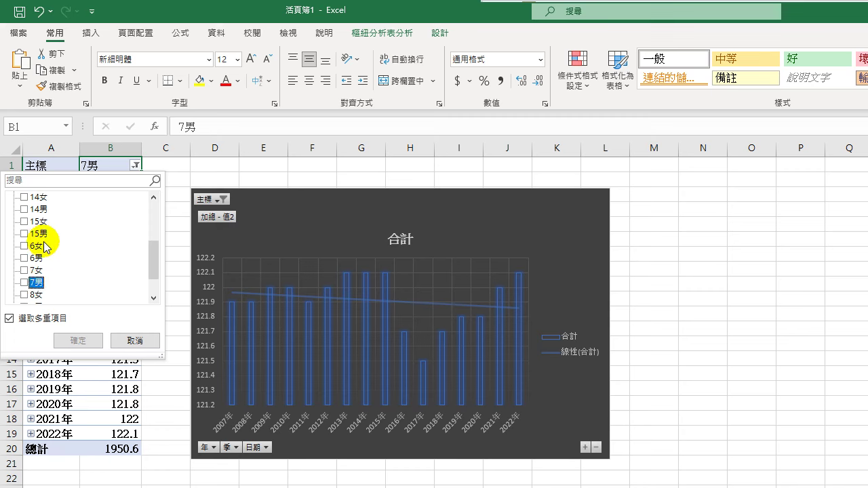
scroll(44, 245, "up", 3)
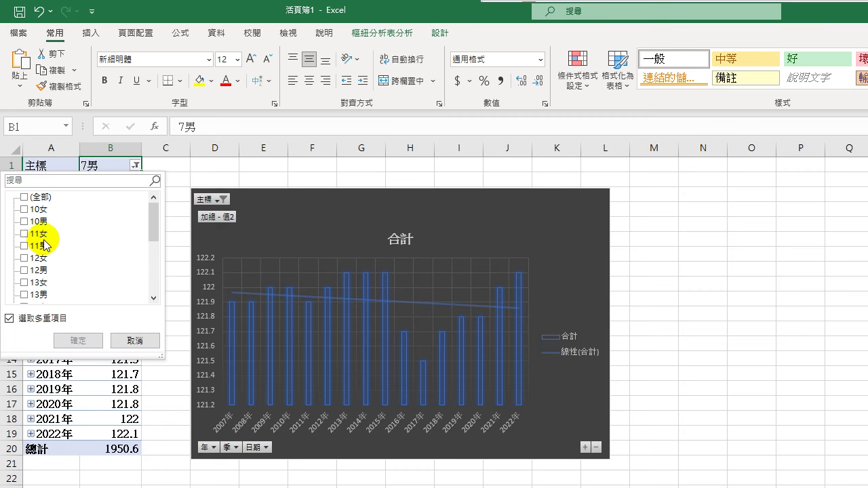
left_click(24, 210)
left_click(85, 345)
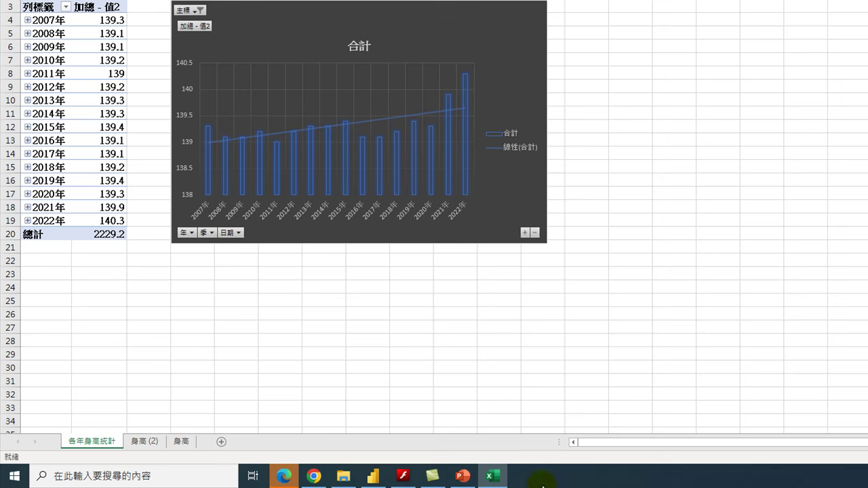
Switch to the PowerPoint presentation and insert three new slides after slide 23.
left_click(463, 476)
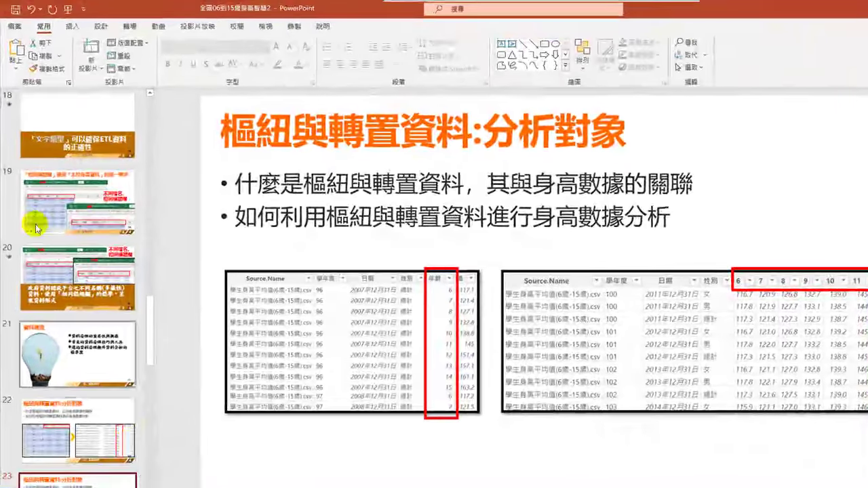
left_click(90, 49)
left_click(91, 49)
left_click(90, 49)
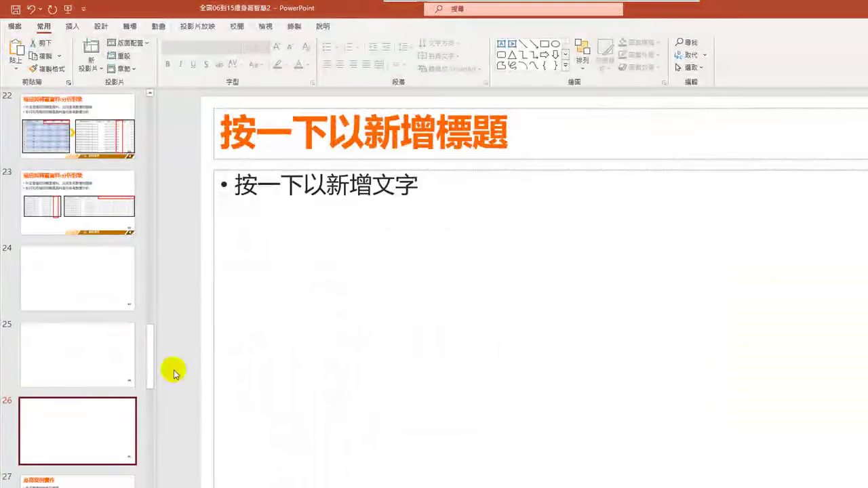
Select slide 24 in the presentation, and in the Excel workbook set the 主標 report filter to show only 6女.
left_click(81, 277)
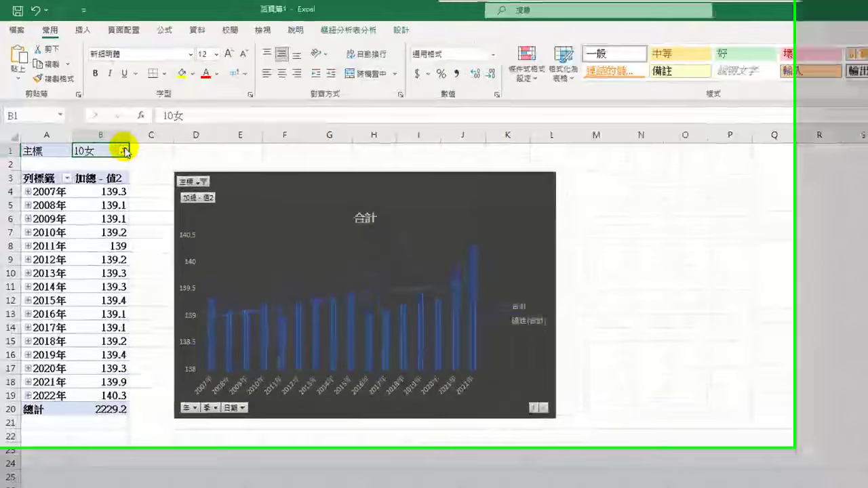
left_click(125, 151)
scroll(61, 220, "down", 2)
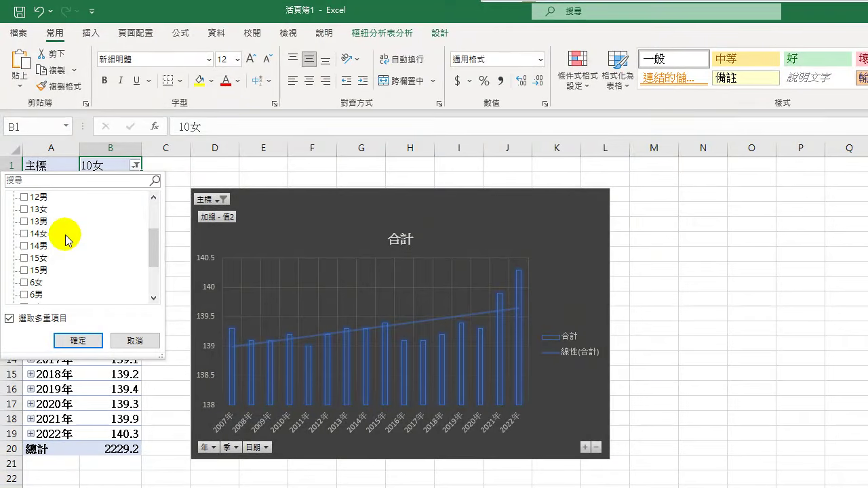
left_click(25, 284)
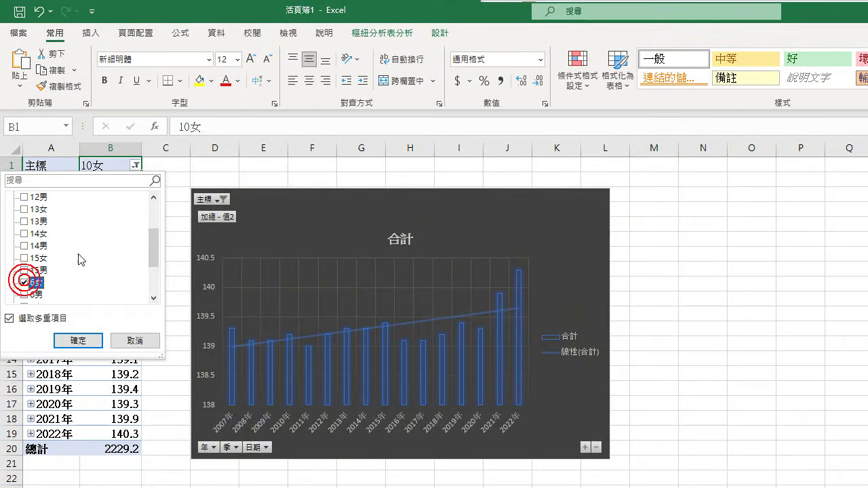
scroll(27, 246, "up", 3)
left_click(24, 209)
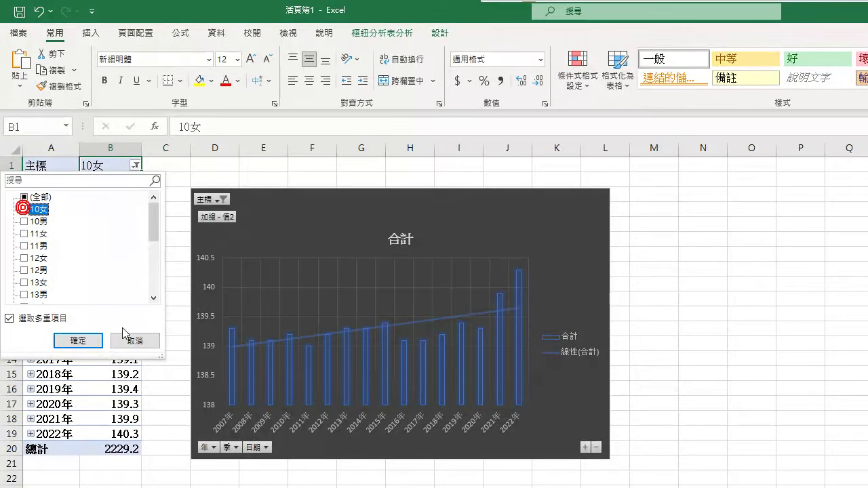
left_click(78, 340)
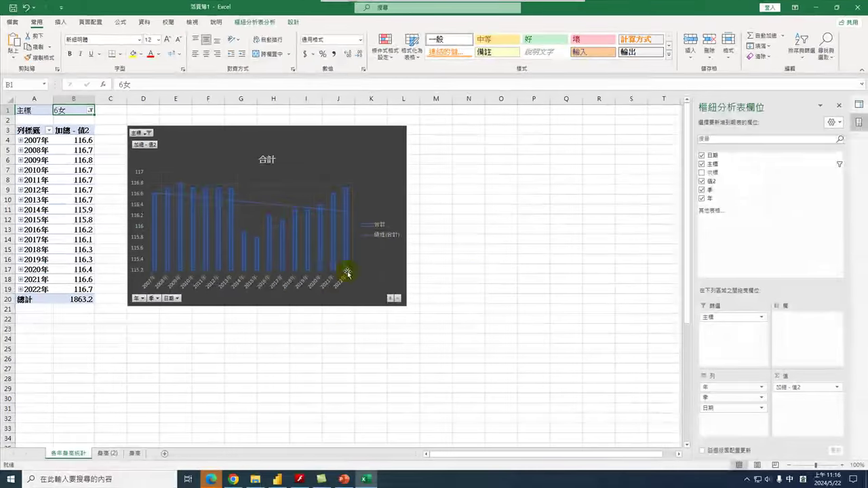
Select the PivotChart for 6女 and capture its whole area as a screen snip.
left_click(378, 133)
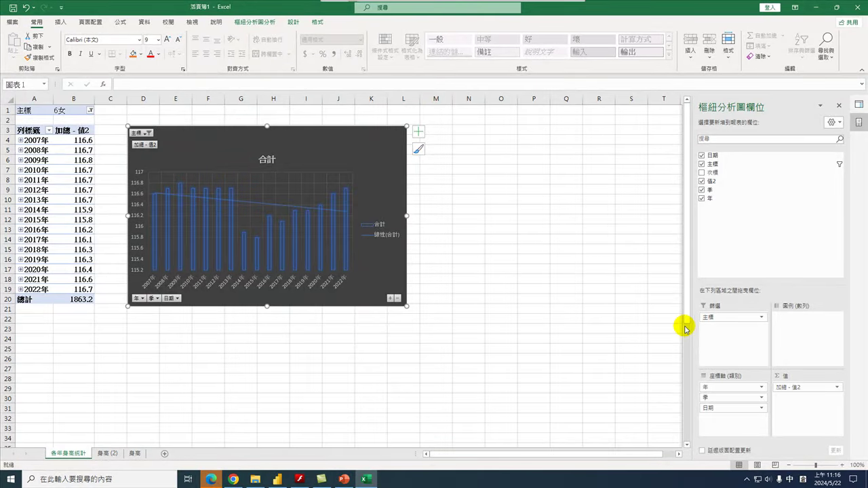
key("super+shift+s")
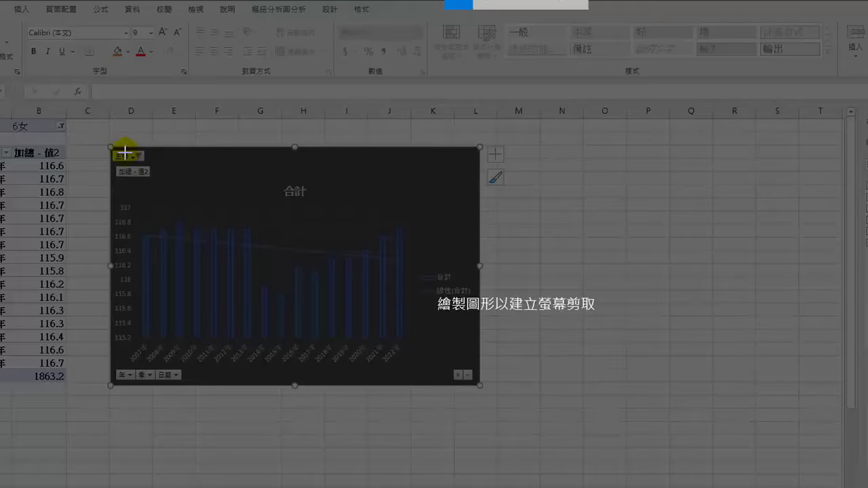
left_click_drag(110, 146, 464, 387)
left_click_drag(409, 324, 408, 303)
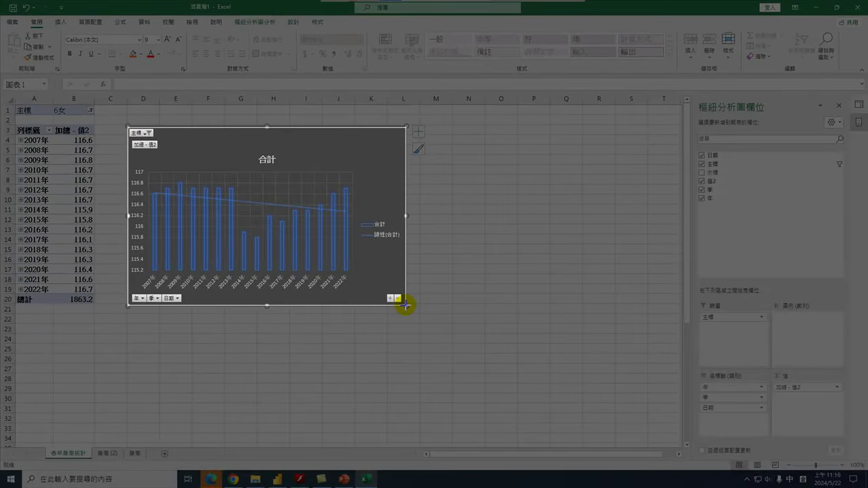
Switch to PowerPoint, paste the snip on slide 24, and shrink and place it below the bullet line along the content area's left edge.
key("alt+Tab")
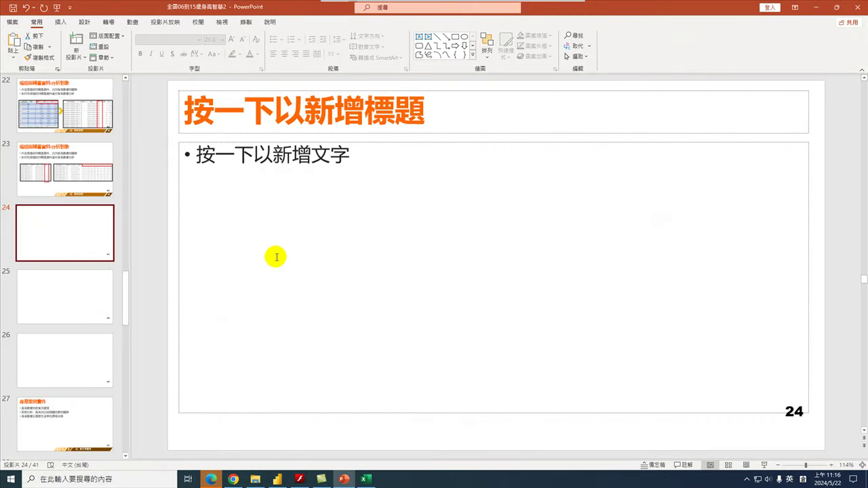
key("ctrl+v")
left_click_drag(366, 211, 296, 176)
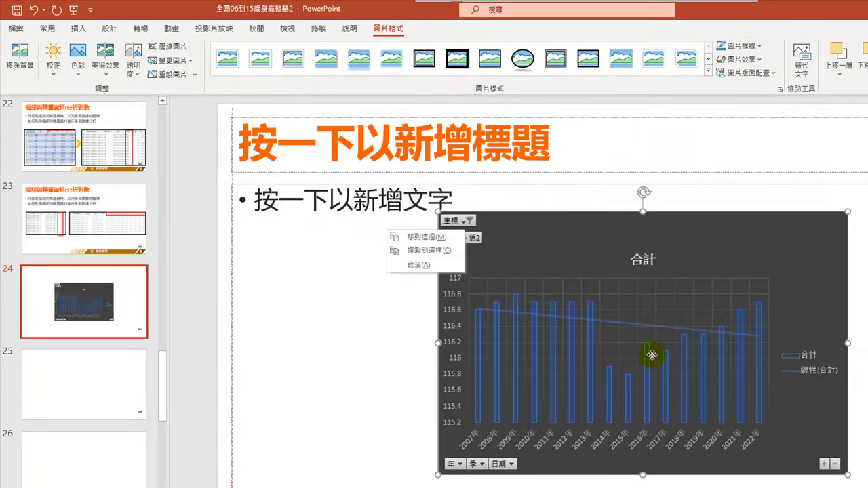
left_click_drag(652, 354, 453, 325)
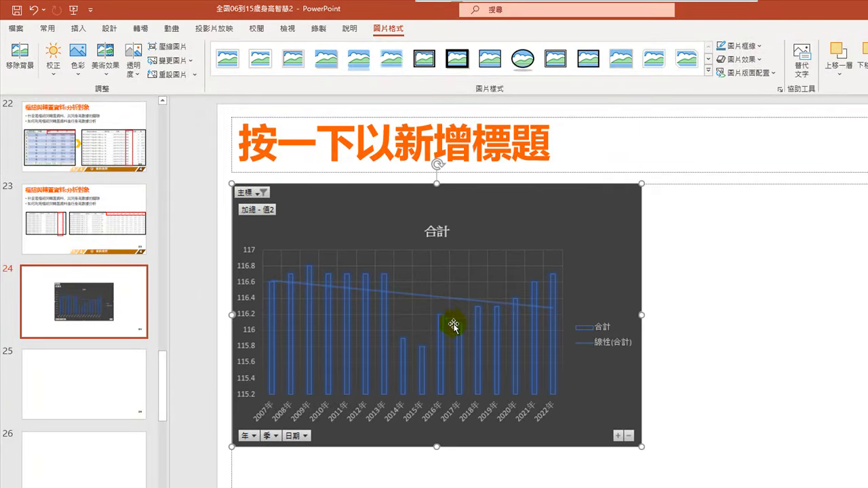
left_click_drag(641, 447, 538, 388)
left_click_drag(455, 290, 454, 339)
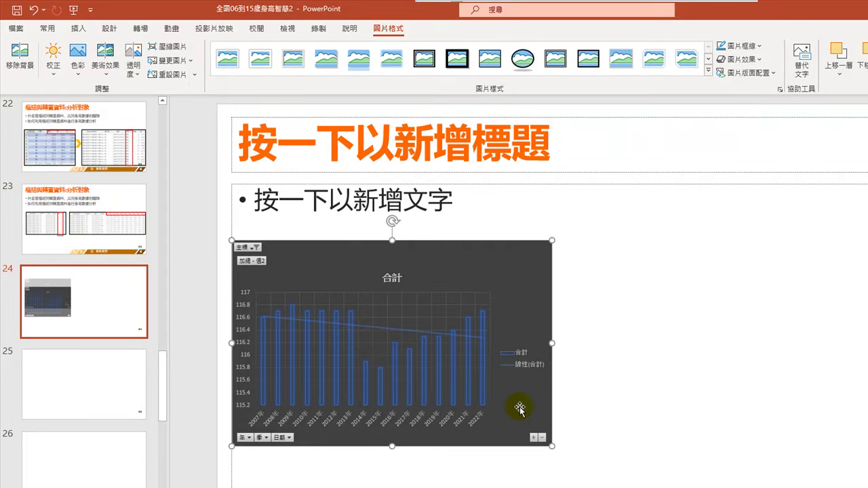
Switch to Excel and change the 主標 report filter to show only 12女.
key("alt+Tab")
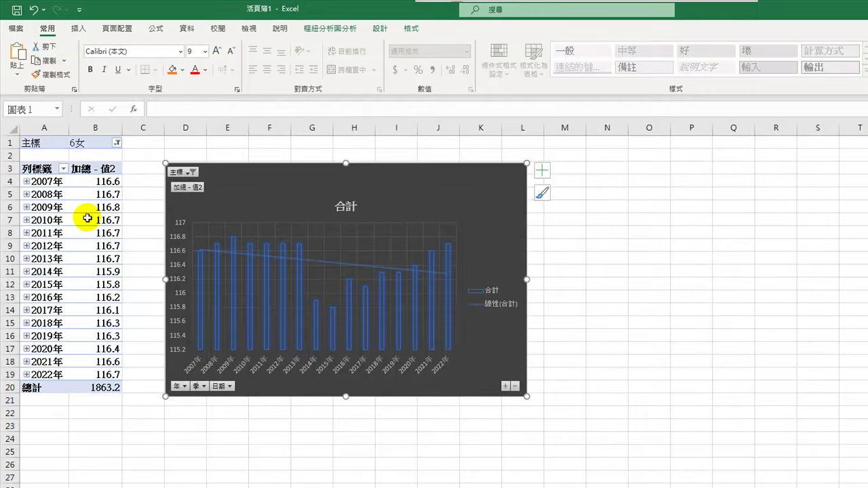
left_click(118, 143)
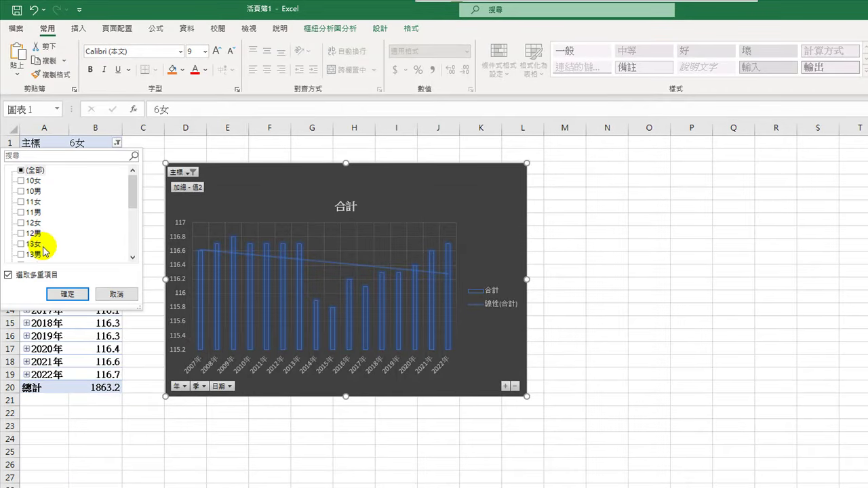
left_click(22, 224)
scroll(60, 223, "down", 2)
left_click(24, 246)
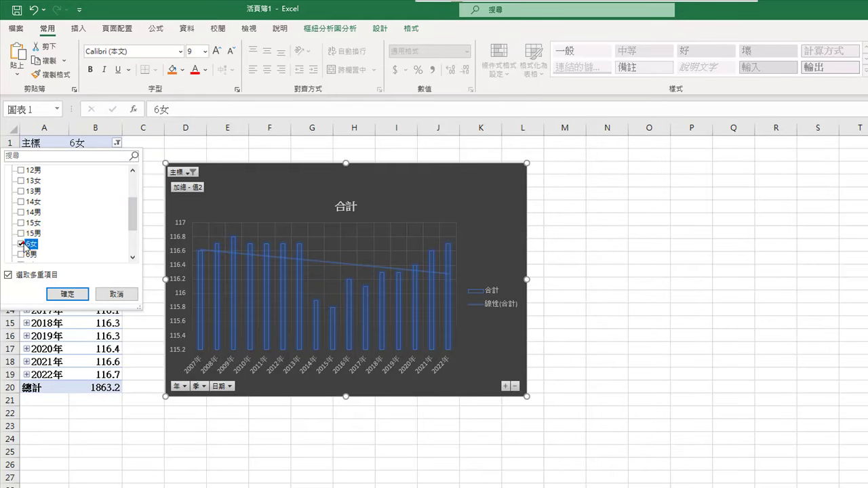
left_click(68, 293)
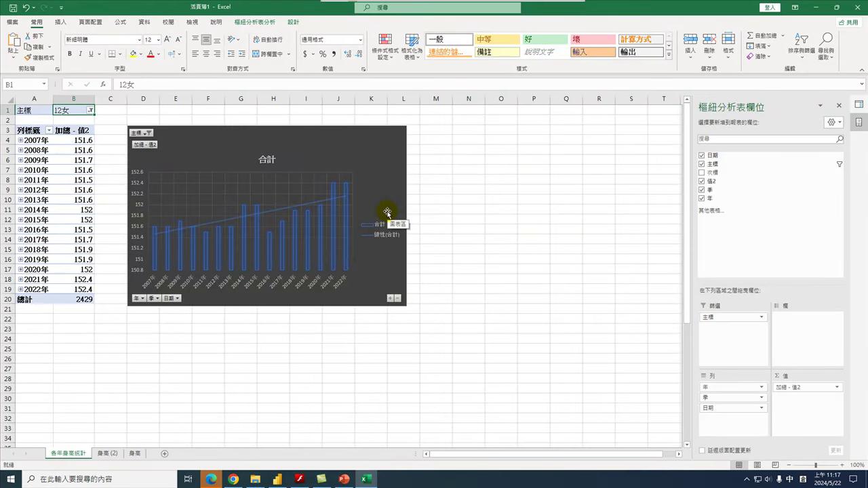
Snip the 12女 chart and paste it in PowerPoint beside the first picture on slide 24, shrunk to about 8.3 cm high by 12.7 cm wide.
key("super+shift+s")
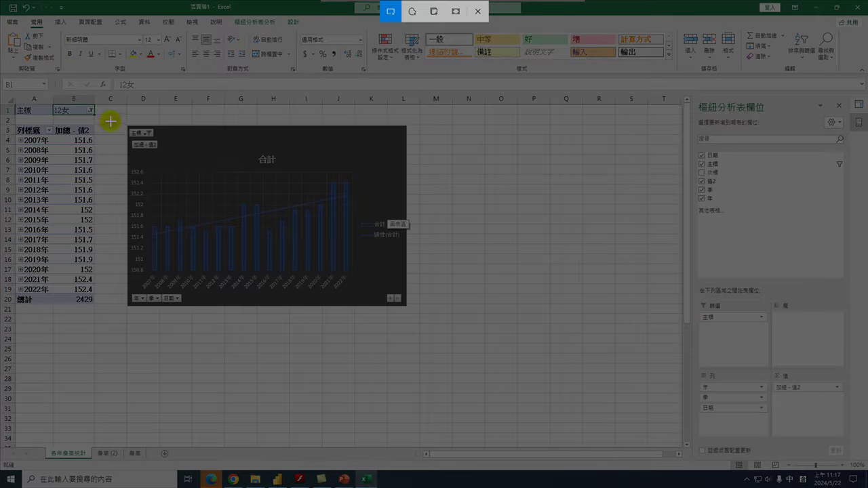
left_click_drag(128, 126, 406, 307)
left_click(343, 479)
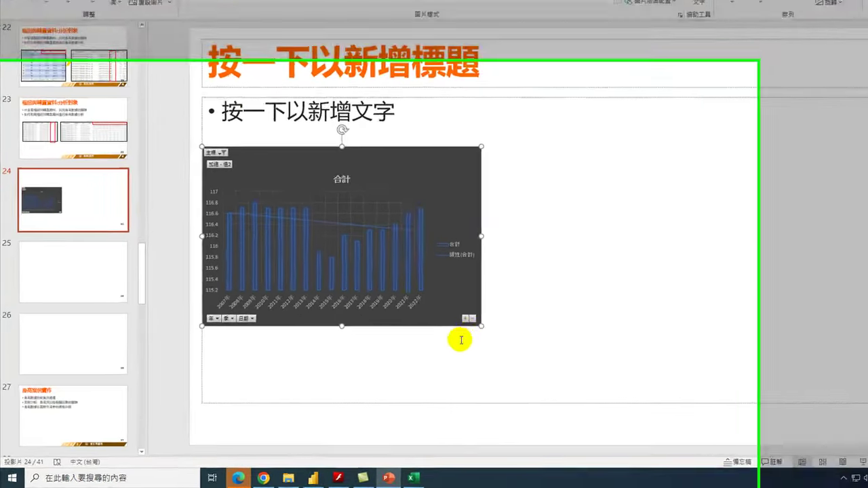
key("ctrl+v")
left_click_drag(608, 136, 740, 163)
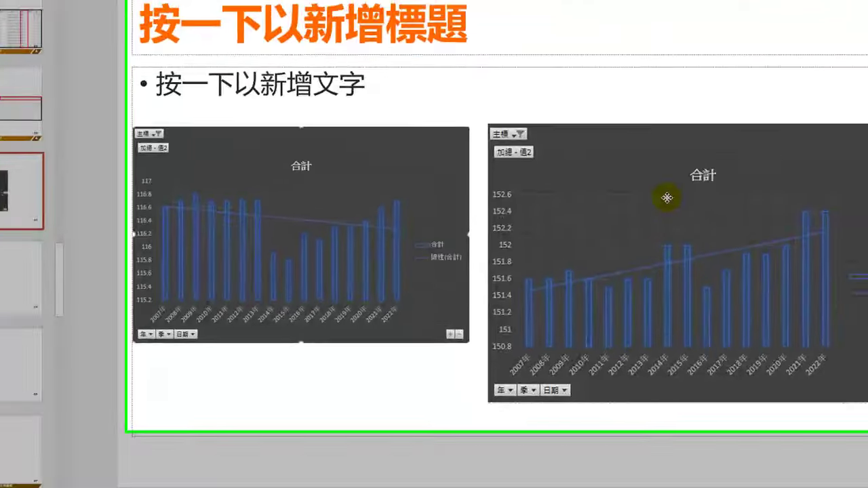
left_click(574, 246)
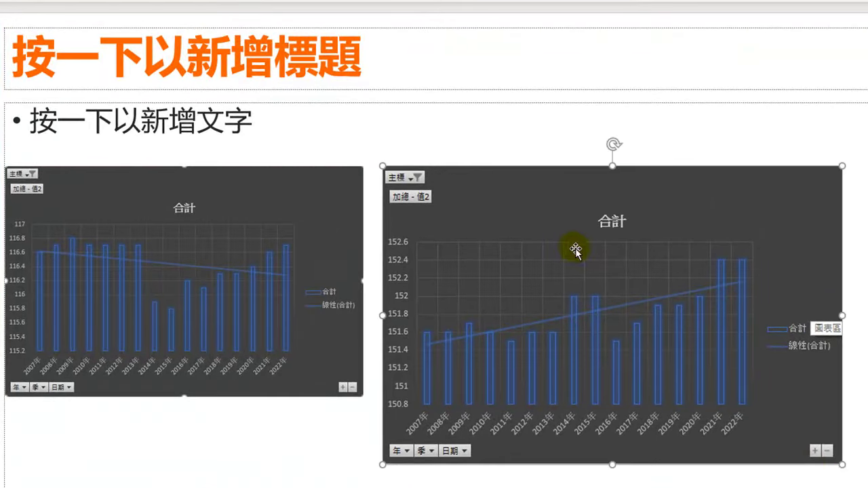
left_click_drag(841, 466, 742, 393)
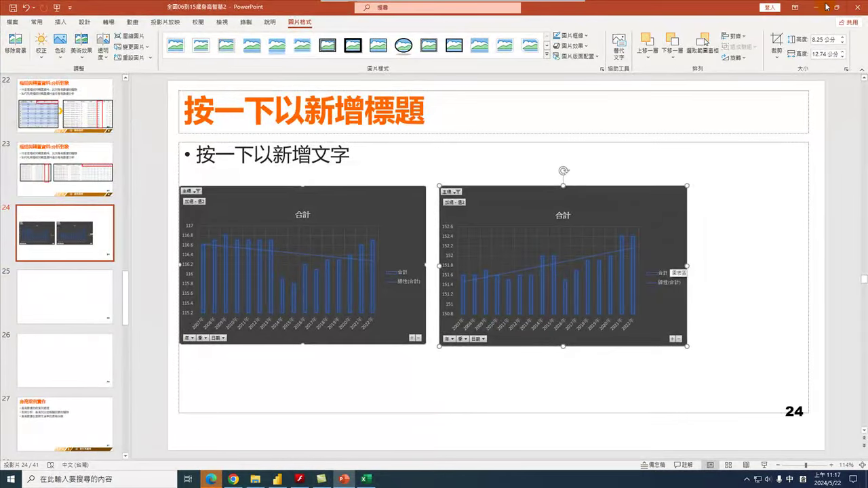
Return to the Excel workbook and set the 主標 report filter to show all items.
left_click(818, 7)
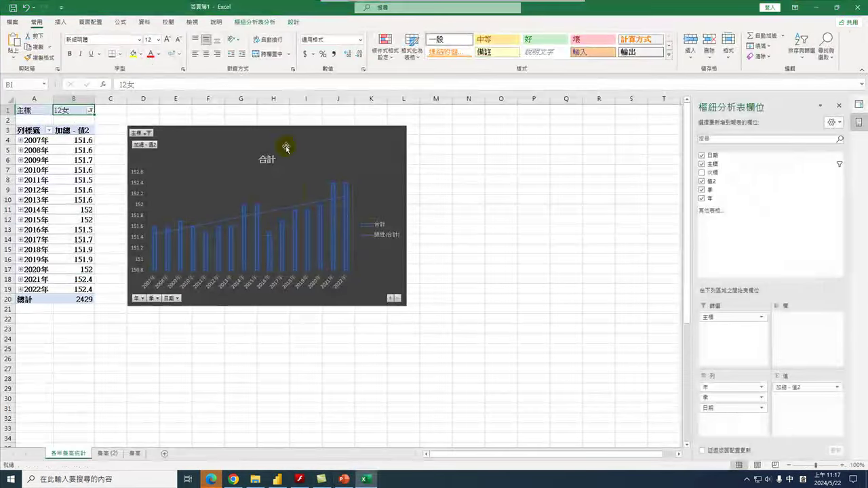
mouse_move(324, 236)
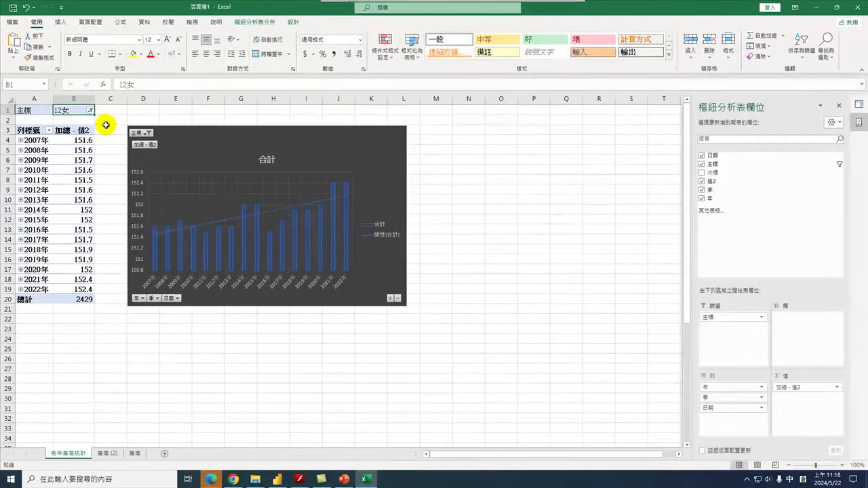
left_click(90, 112)
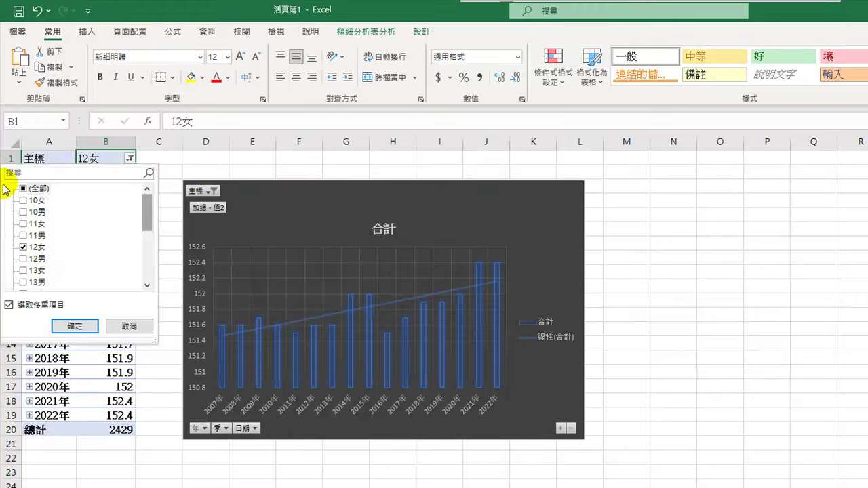
left_click(24, 189)
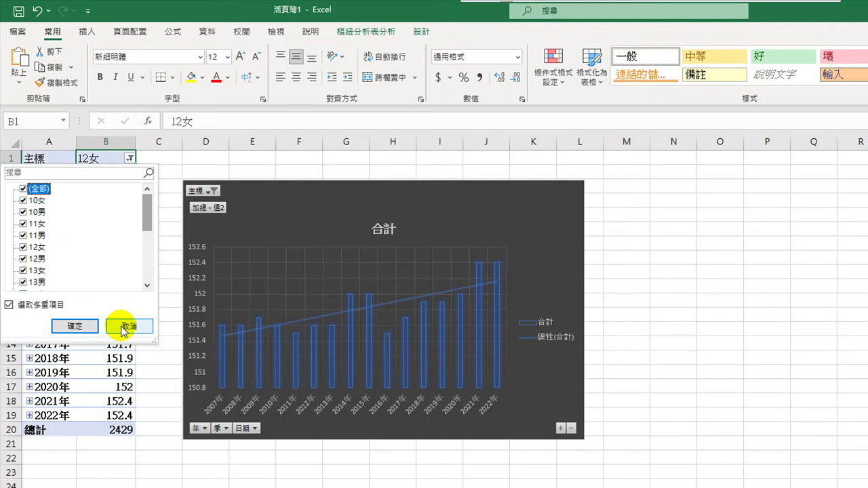
left_click(75, 327)
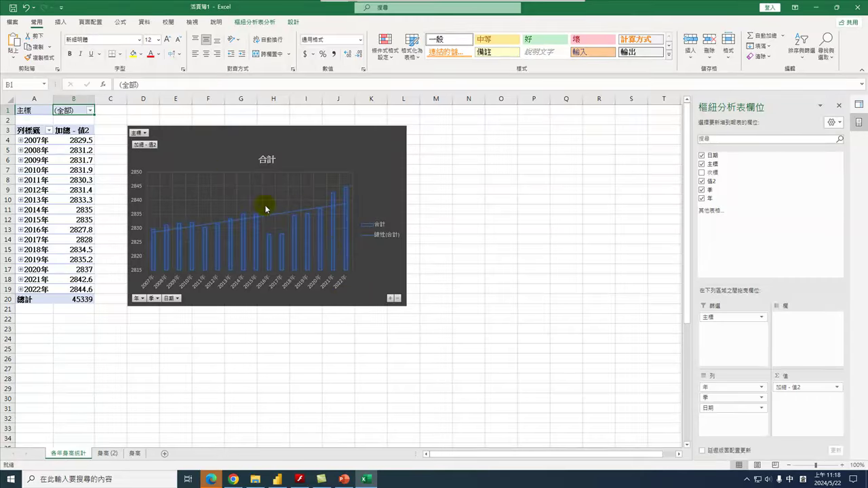
Move the 主標 field from the report filter to the columns and show only 6女, 7女 and 8女.
left_click_drag(717, 316, 805, 336)
left_click_drag(291, 135, 332, 247)
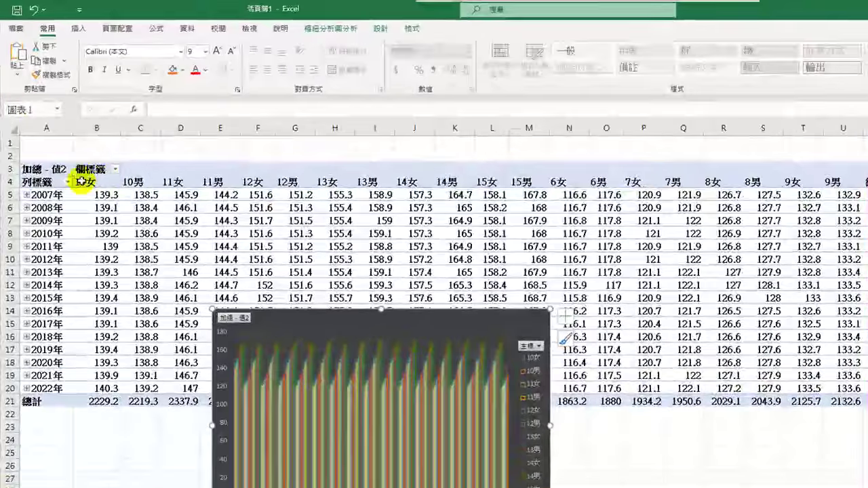
left_click(115, 168)
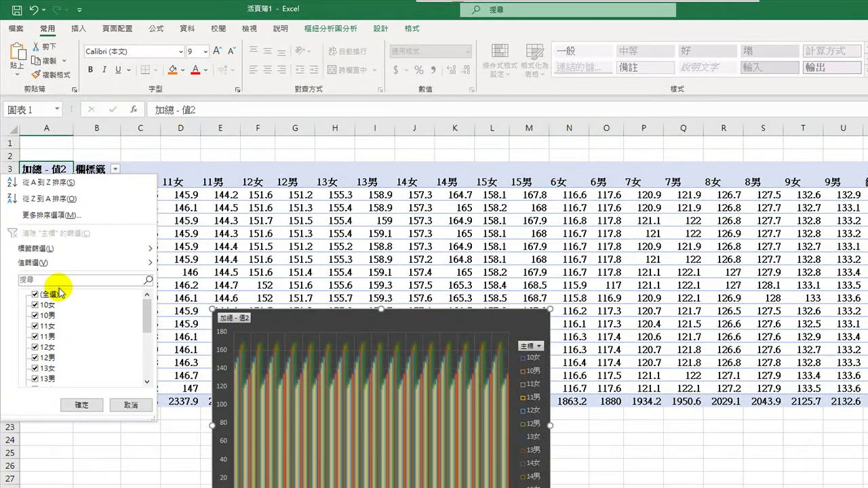
left_click(38, 296)
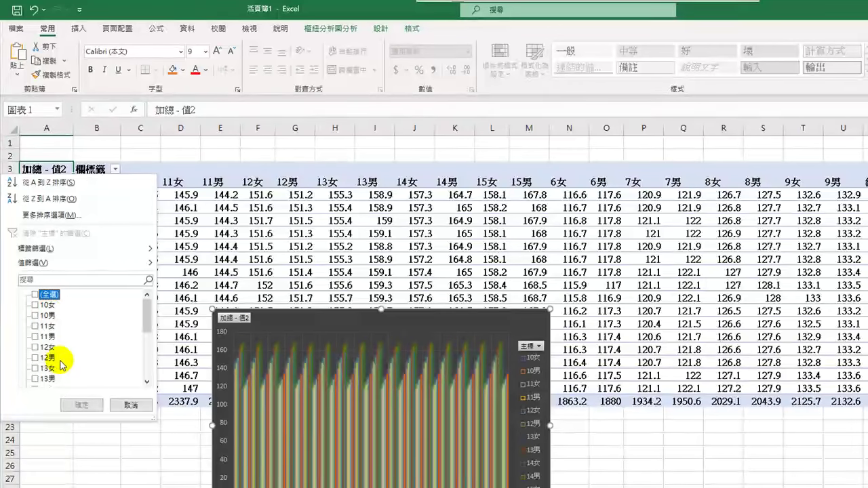
scroll(61, 365, "down", 3)
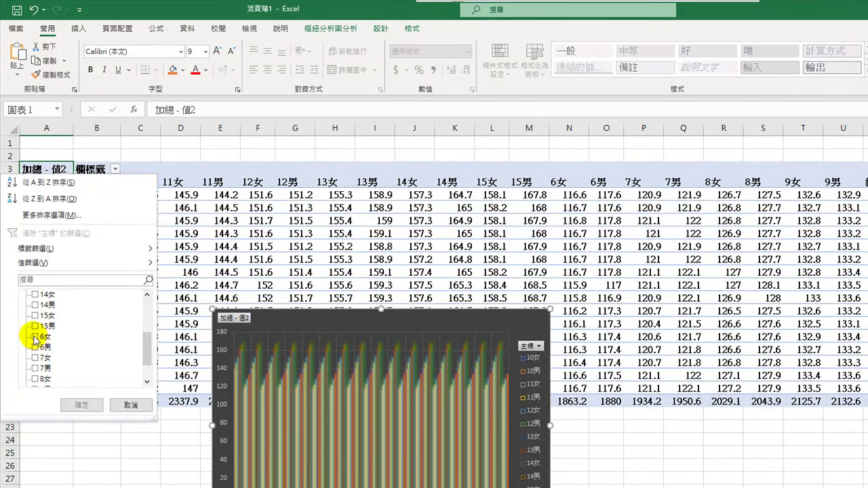
left_click(34, 358)
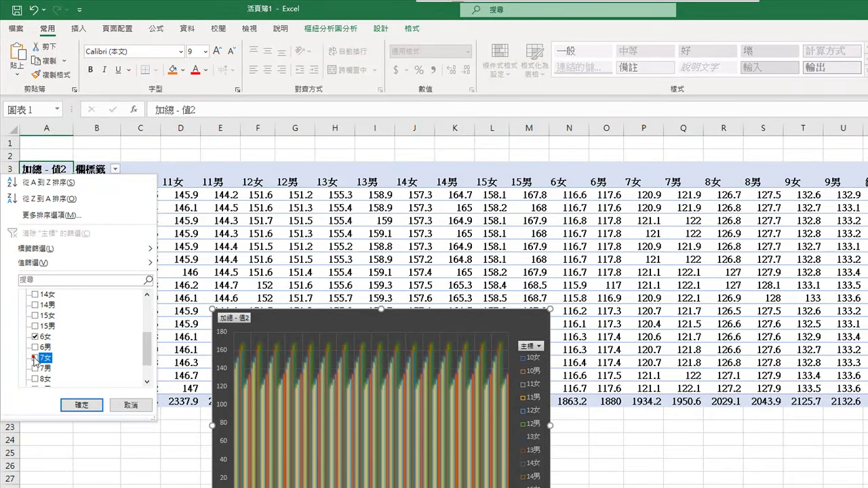
left_click(35, 380)
left_click(81, 405)
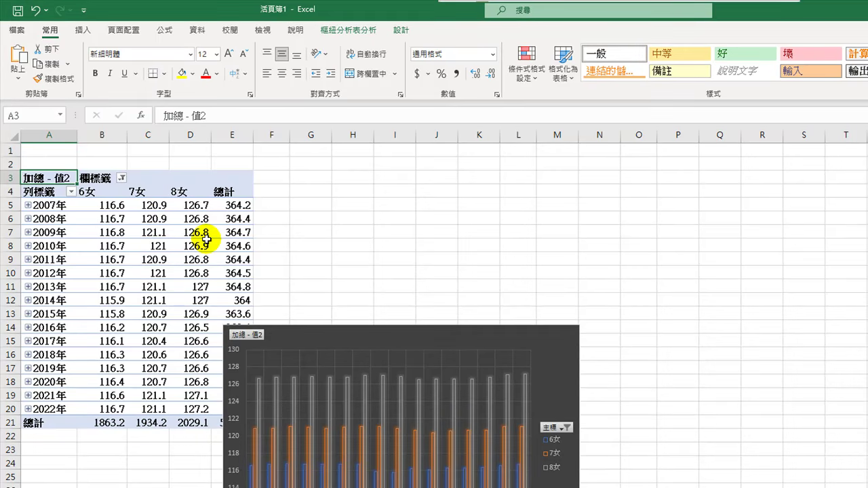
Move the PivotChart up beside the PivotTable and enlarge it to reach about row 31.
left_click_drag(354, 335, 409, 178)
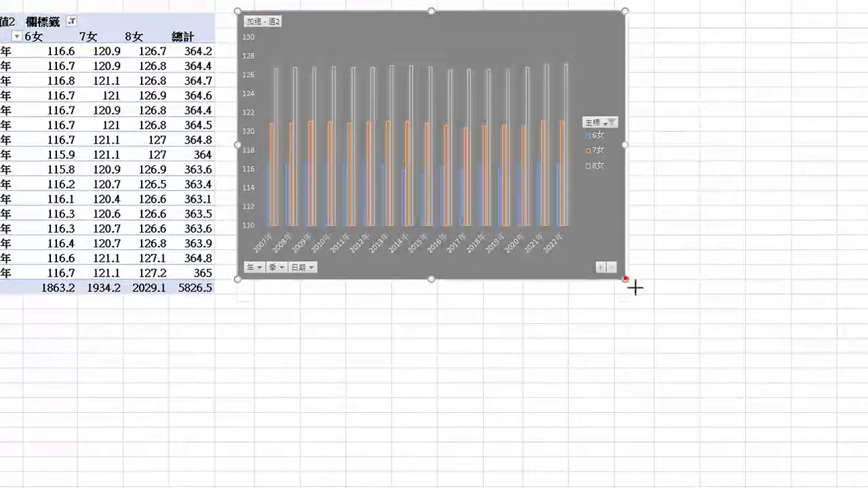
left_click_drag(635, 287, 825, 445)
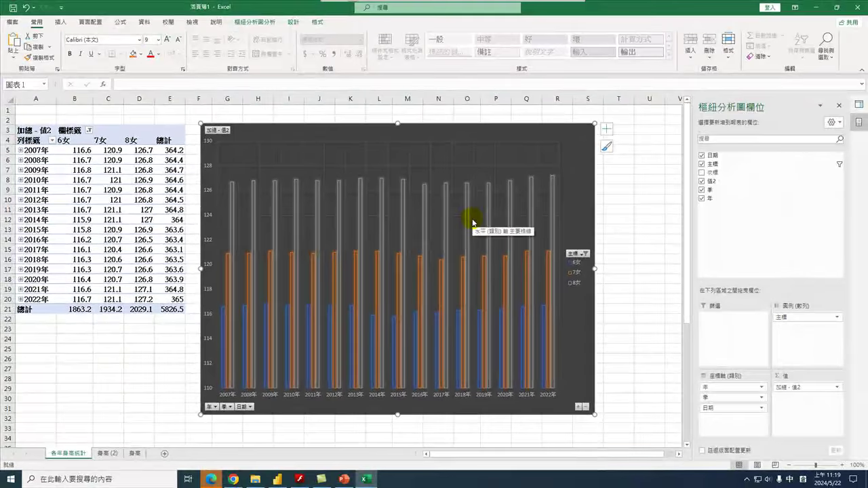
Check the PivotChart's chart element and formatting options, and open its chart design options.
left_click(606, 129)
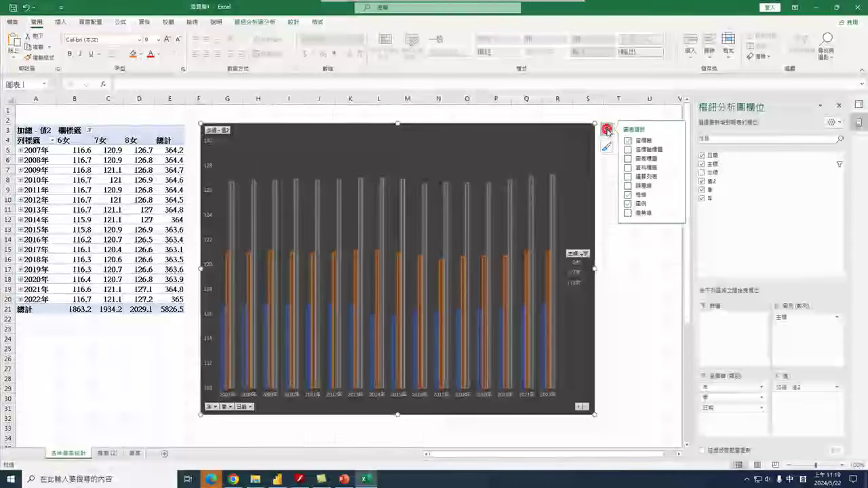
right_click(543, 131)
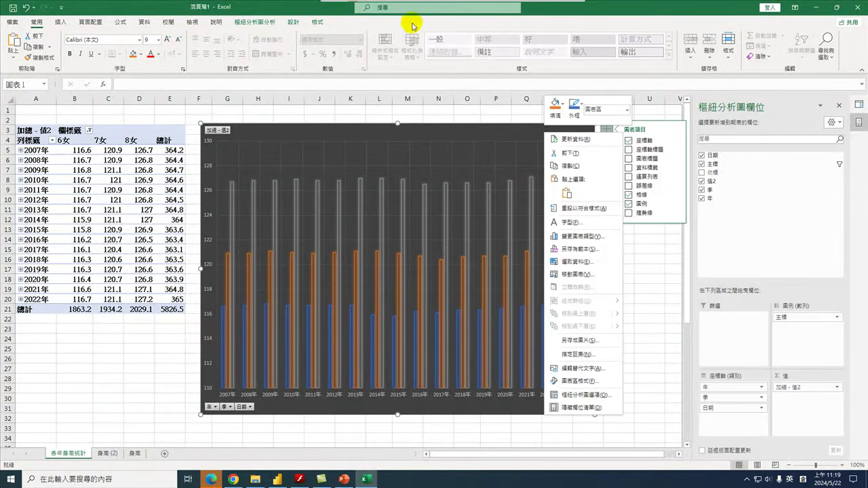
left_click(319, 23)
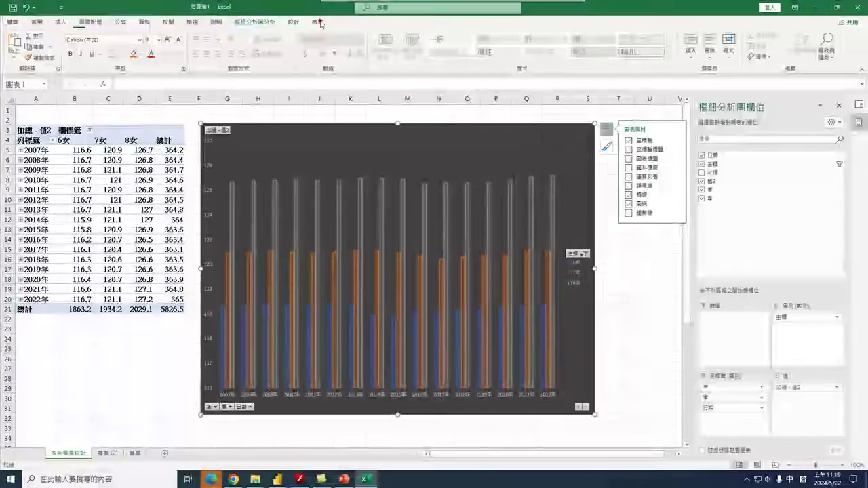
left_click(268, 23)
left_click(292, 22)
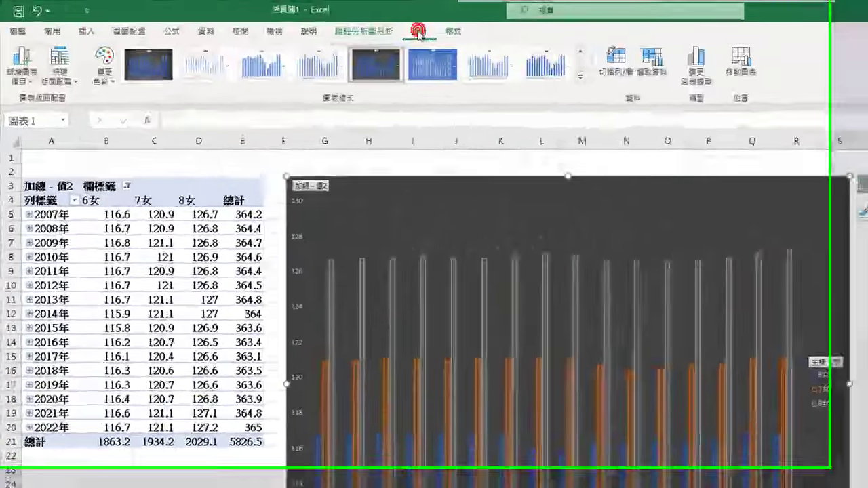